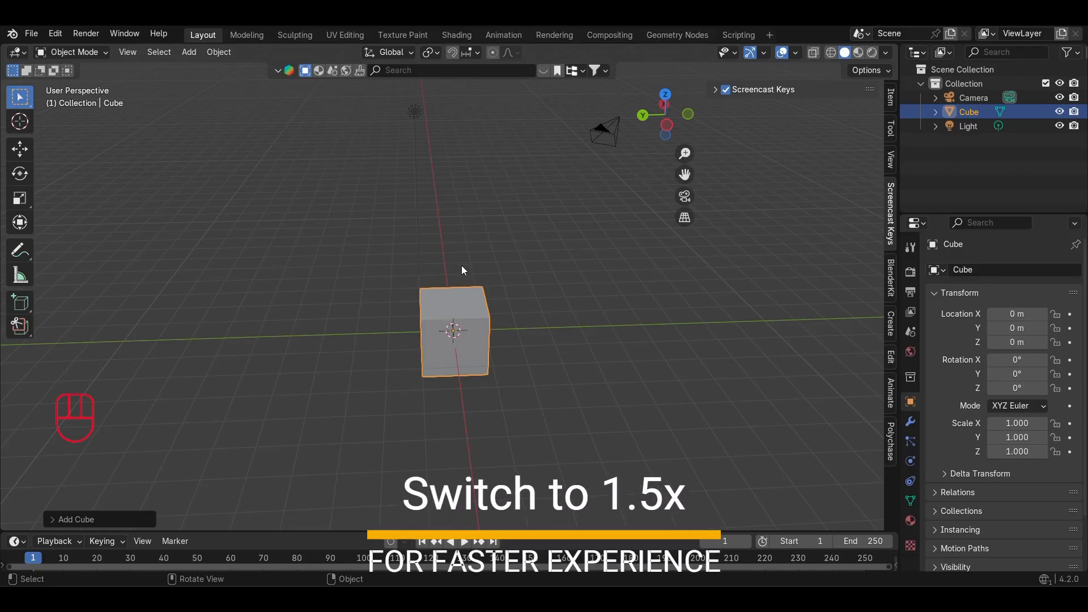
Examine the default cube from several angles and at different zoom distances.
middle_click_drag(475, 278, 424, 327)
scroll(621, 343, "up", 4)
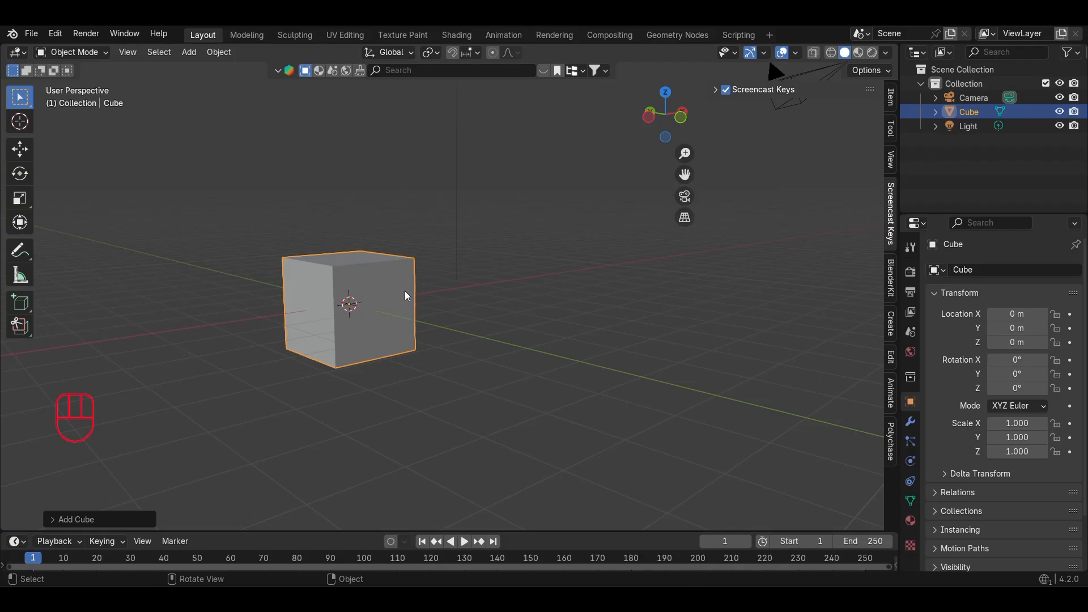
middle_click_drag(362, 279, 491, 307)
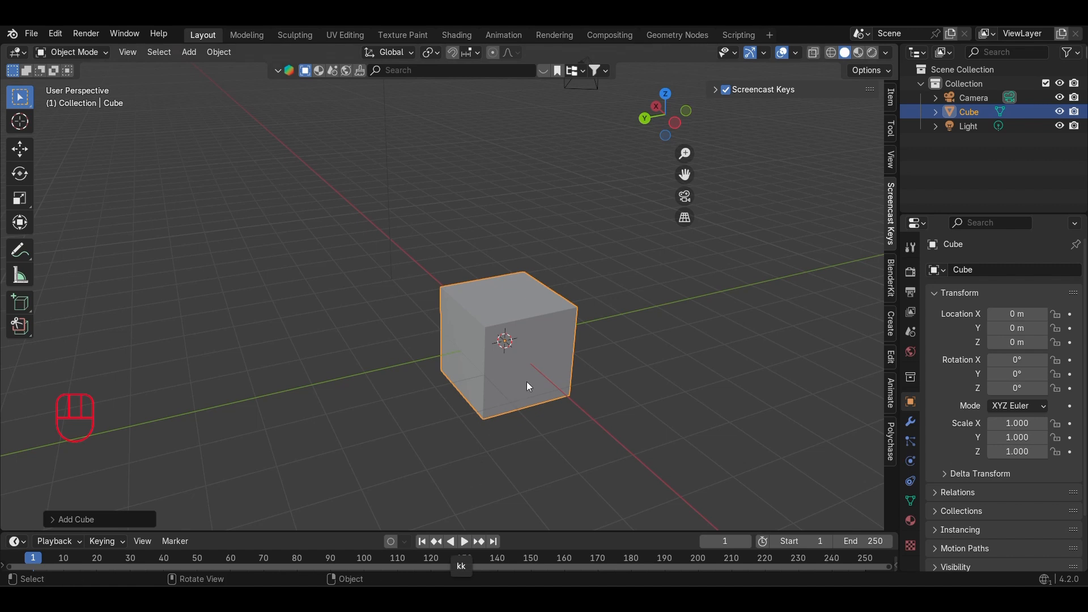
middle_click_drag(569, 378, 496, 351)
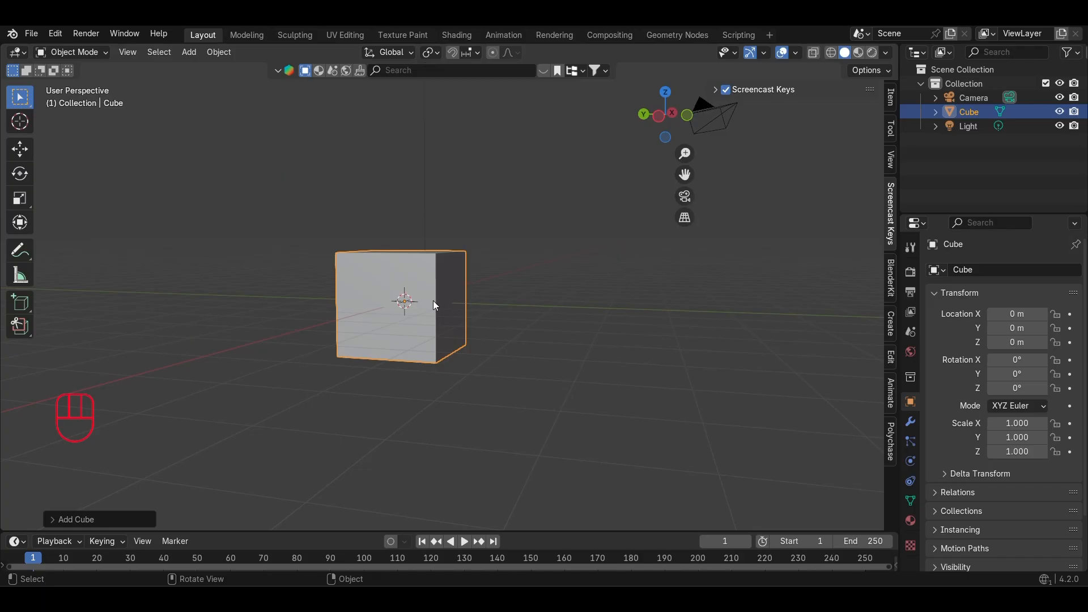
middle_click_drag(431, 303, 495, 371)
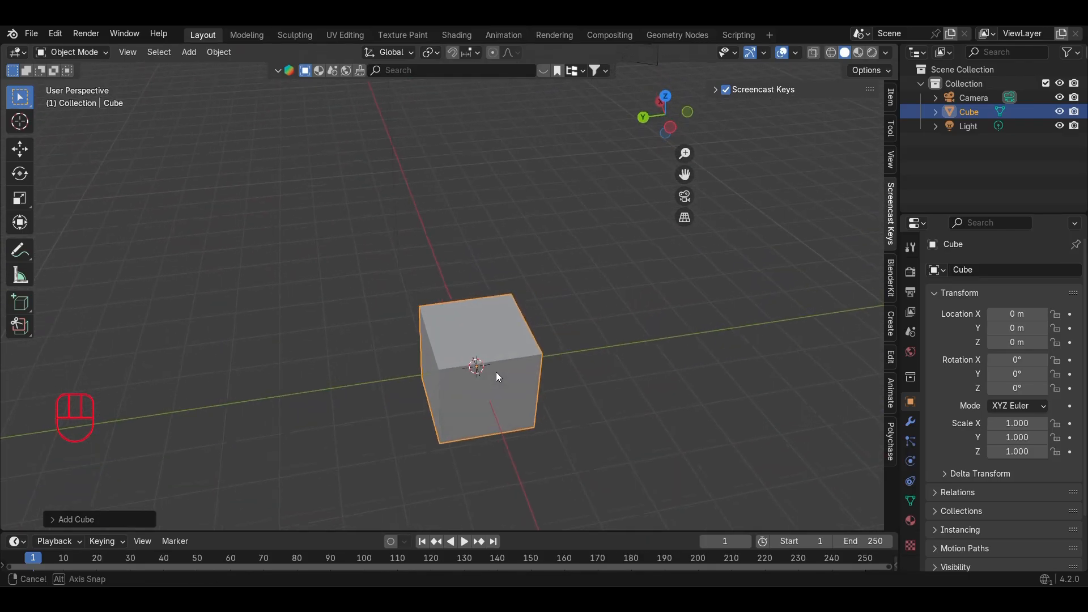
scroll(505, 355, "up", 5)
scroll(507, 355, "down", 8)
scroll(514, 371, "up", 3)
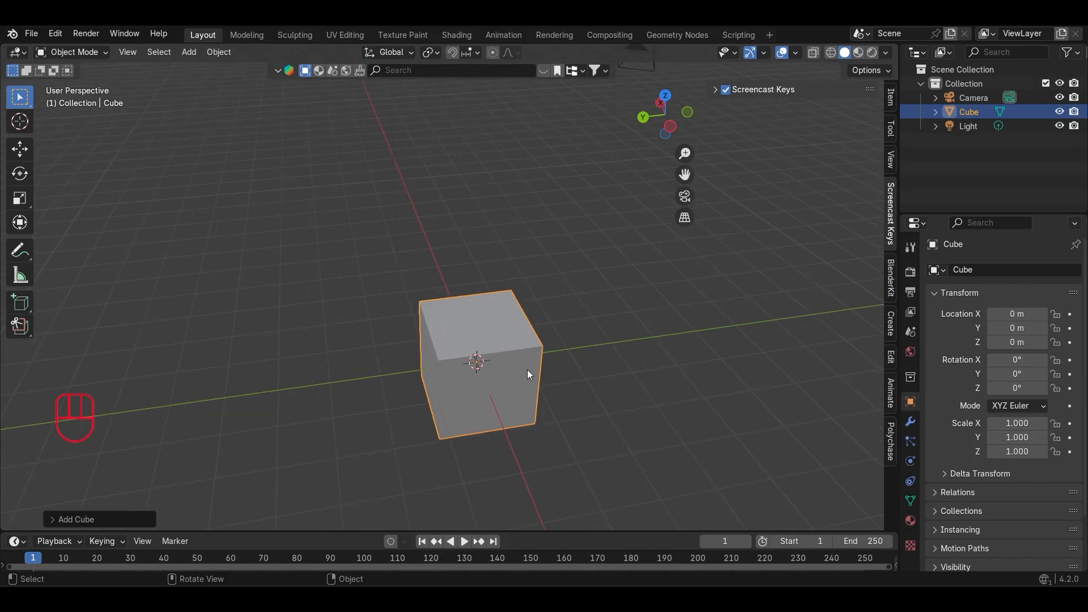
middle_click_drag(527, 369, 490, 322)
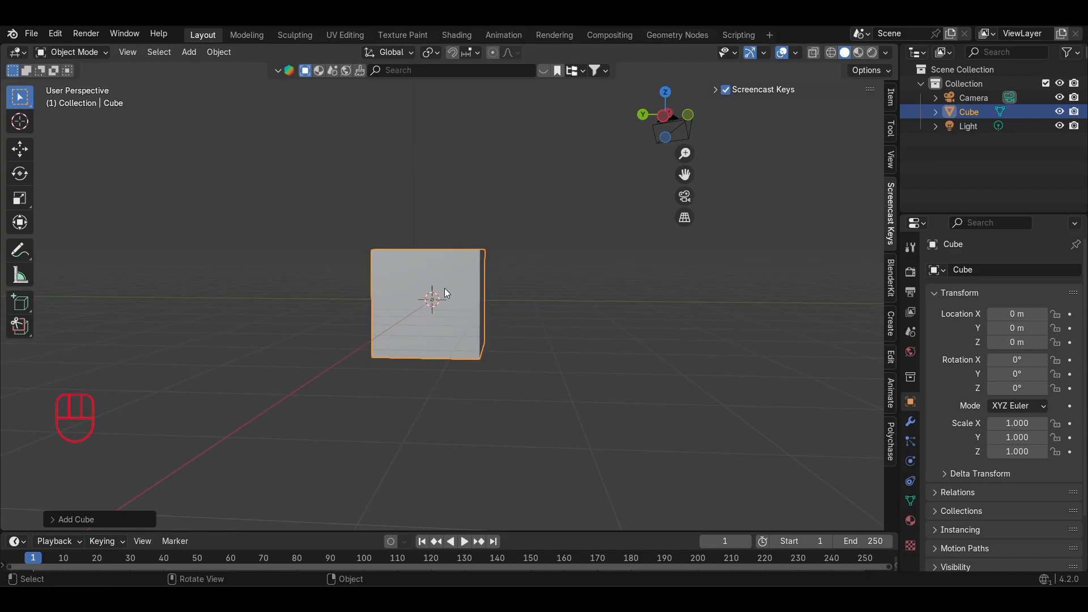
middle_click_drag(433, 274, 452, 318)
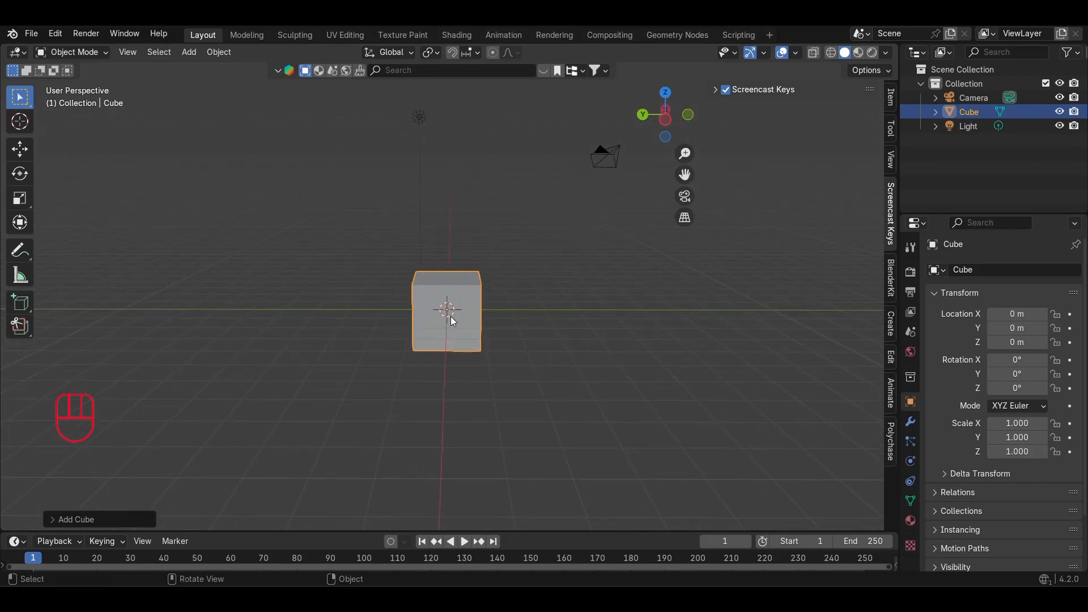
scroll(484, 318, "up", 3)
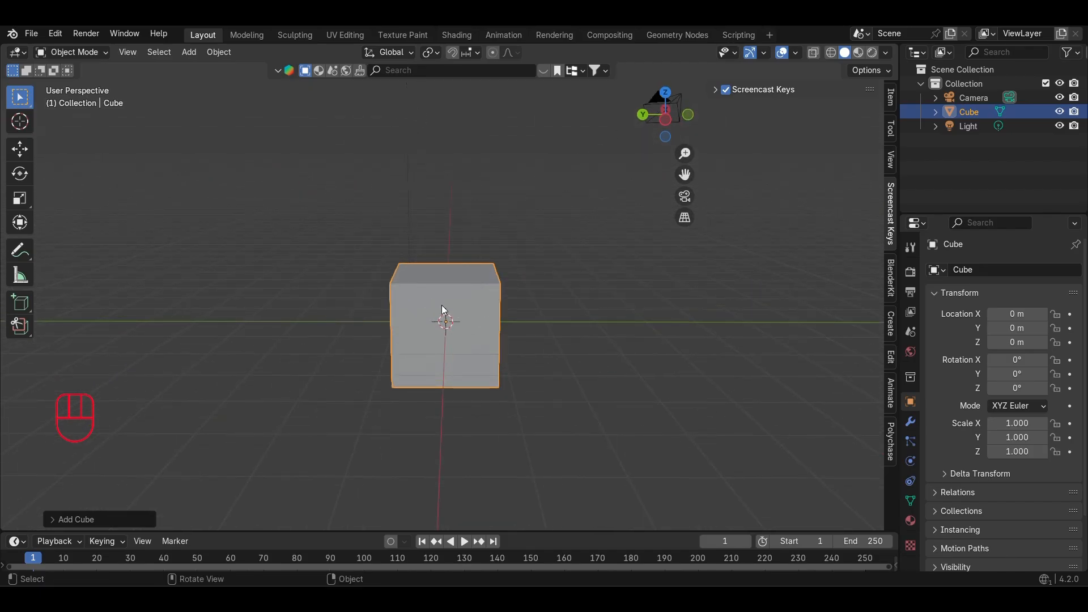
middle_click_drag(433, 300, 529, 327)
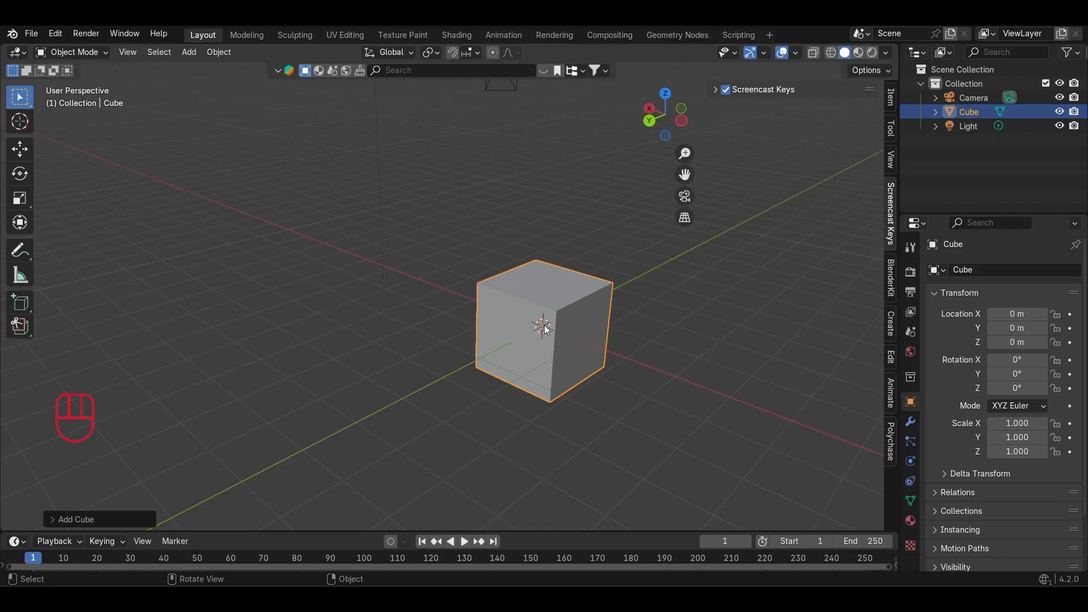
Delete the selected default cube from the scene.
key("x")
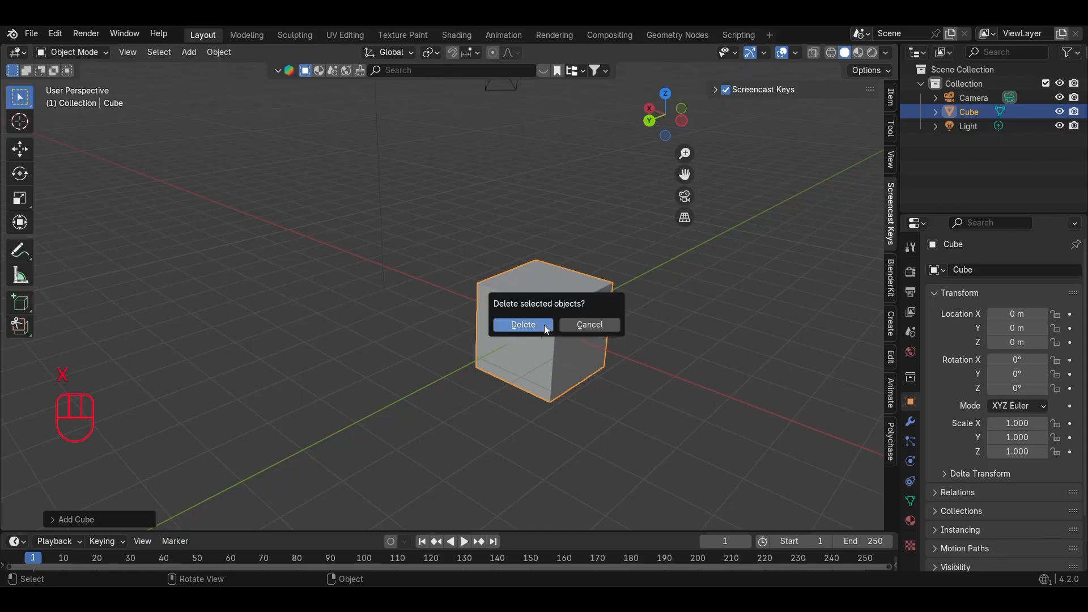
left_click(546, 326)
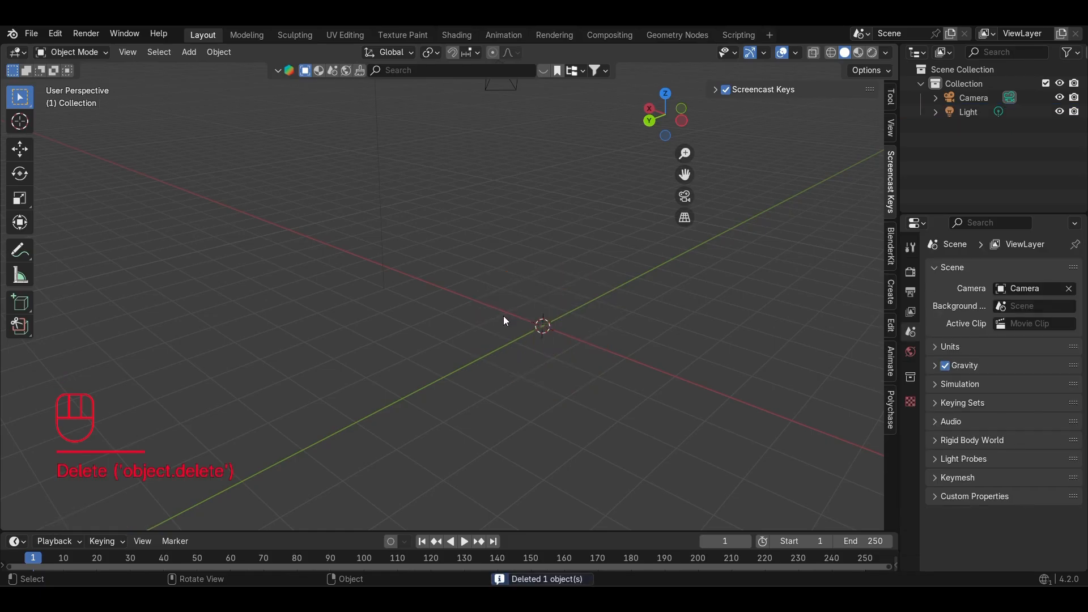
middle_click_drag(509, 322, 447, 306)
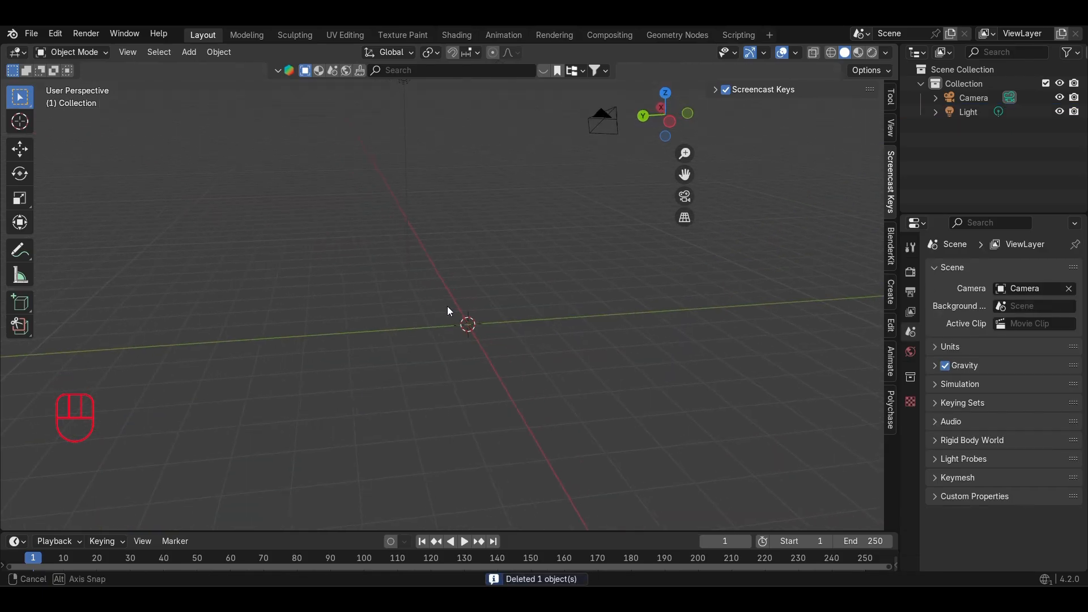
Add a new cube mesh at the world origin.
key("shift+a")
mouse_move(455, 330)
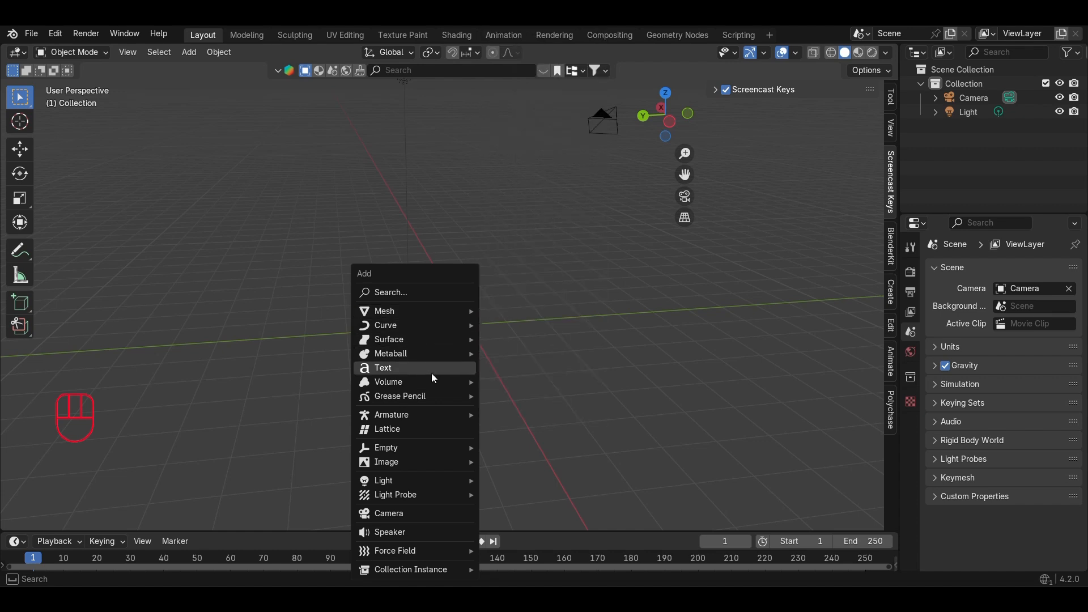
mouse_move(435, 468)
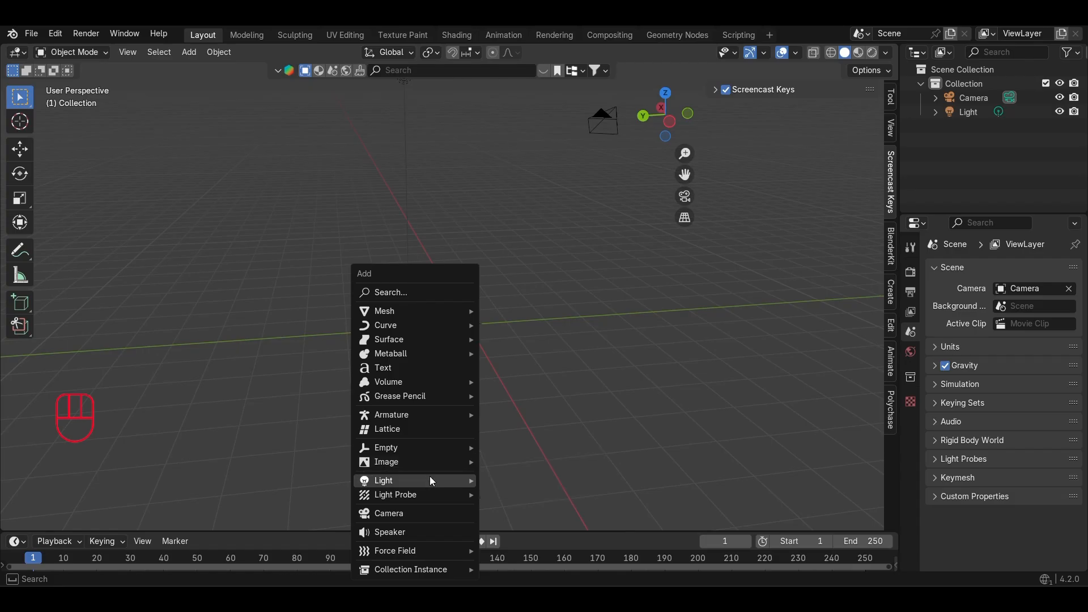
mouse_move(421, 550)
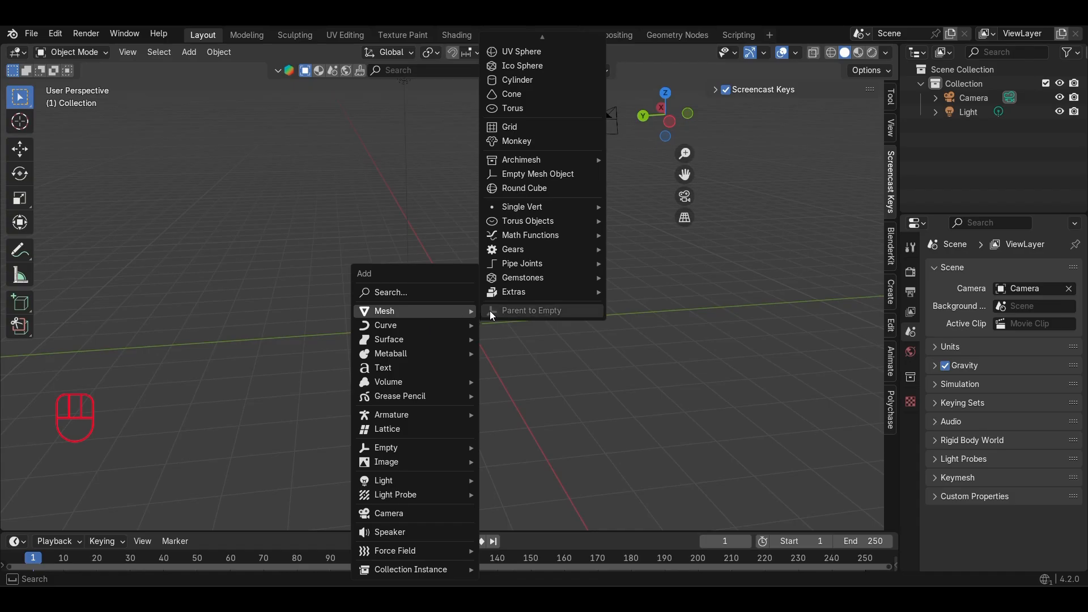
scroll(521, 80, "up", 3)
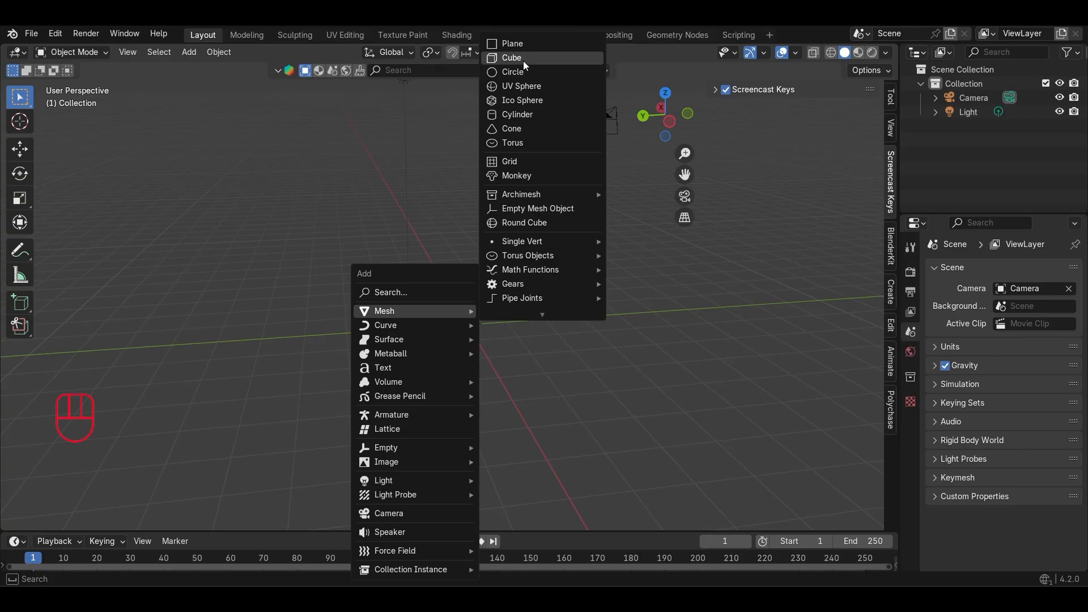
left_click(525, 59)
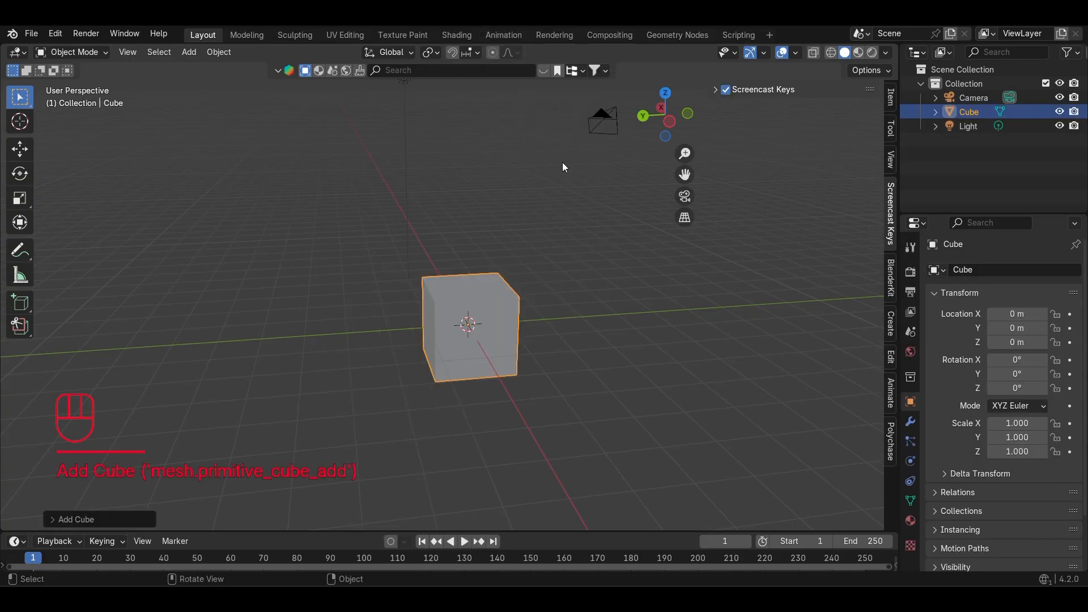
Scale the new cube up uniformly to about 1.377 on all axes.
mouse_move(584, 346)
middle_mouse_down()
mouse_move(494, 323)
mouse_move(603, 347)
mouse_move(573, 357)
middle_mouse_up()
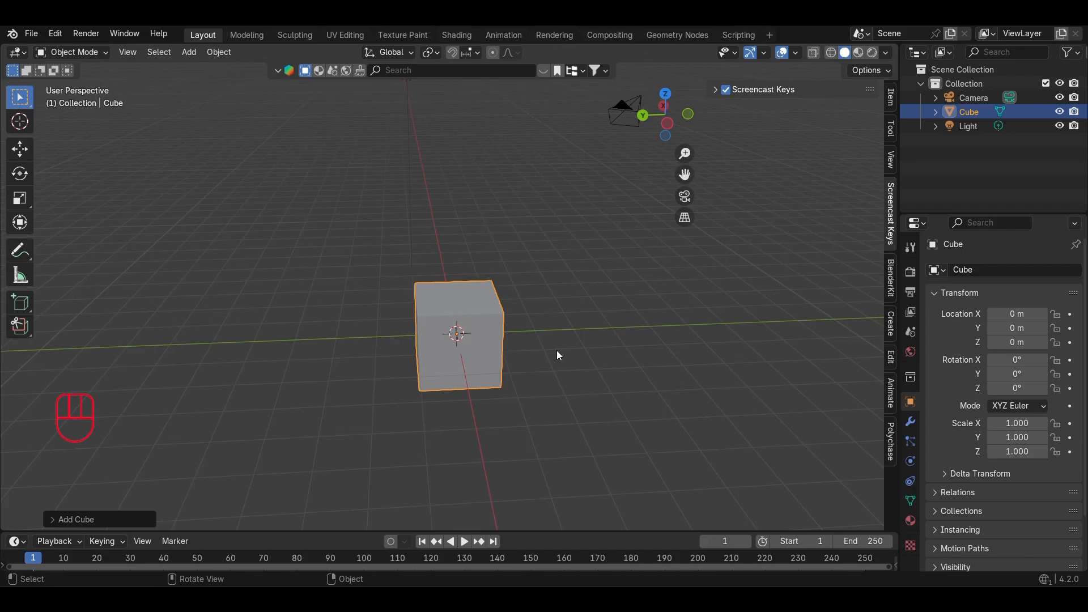
mouse_move(564, 396)
middle_mouse_down()
mouse_move(537, 381)
mouse_move(566, 376)
middle_mouse_up()
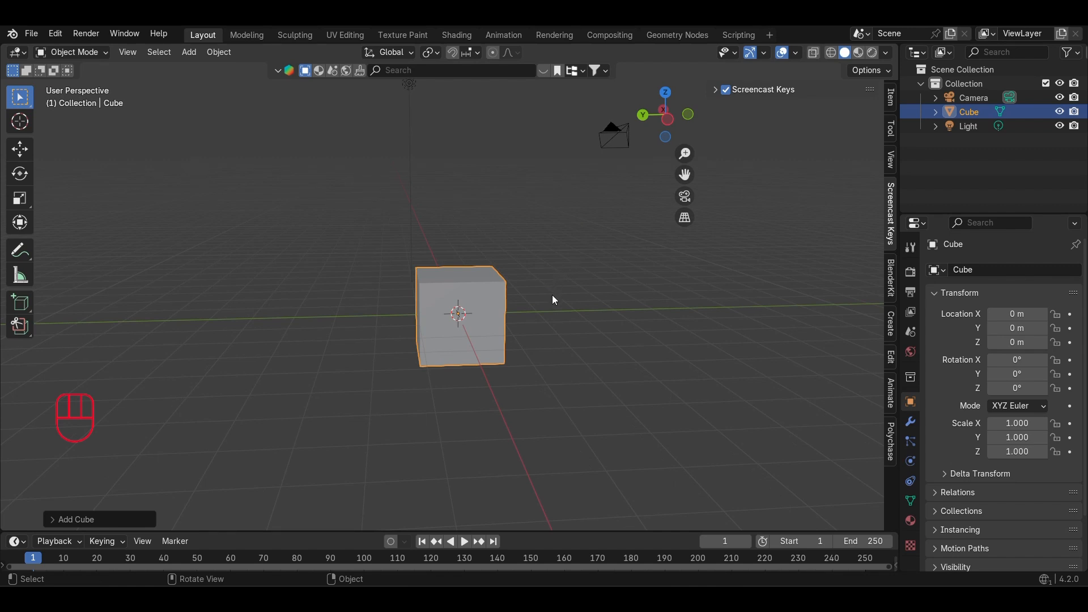
middle_click_drag(554, 304, 540, 324)
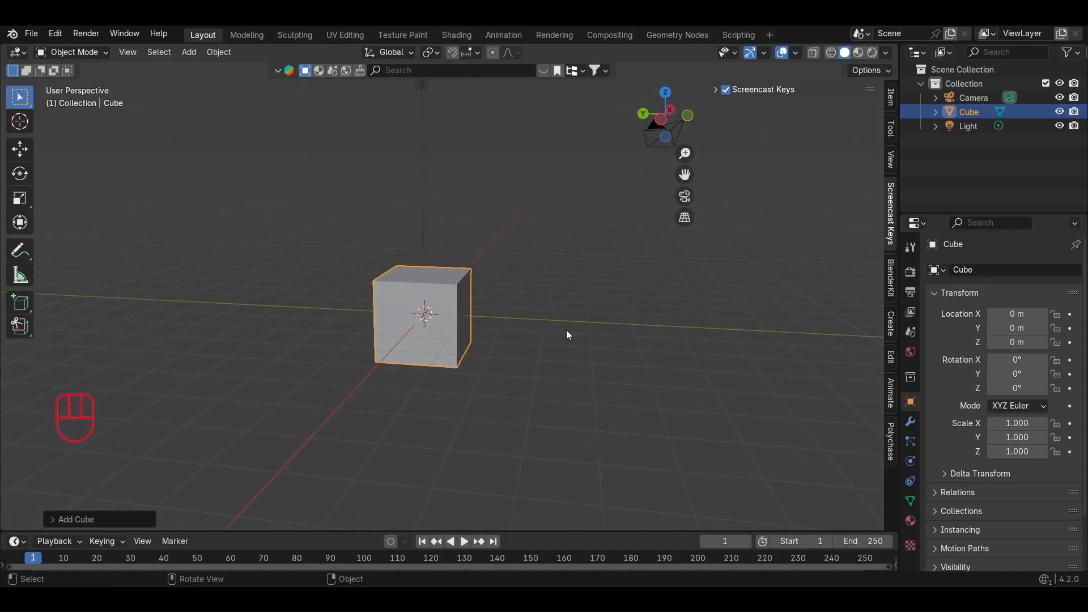
key("s")
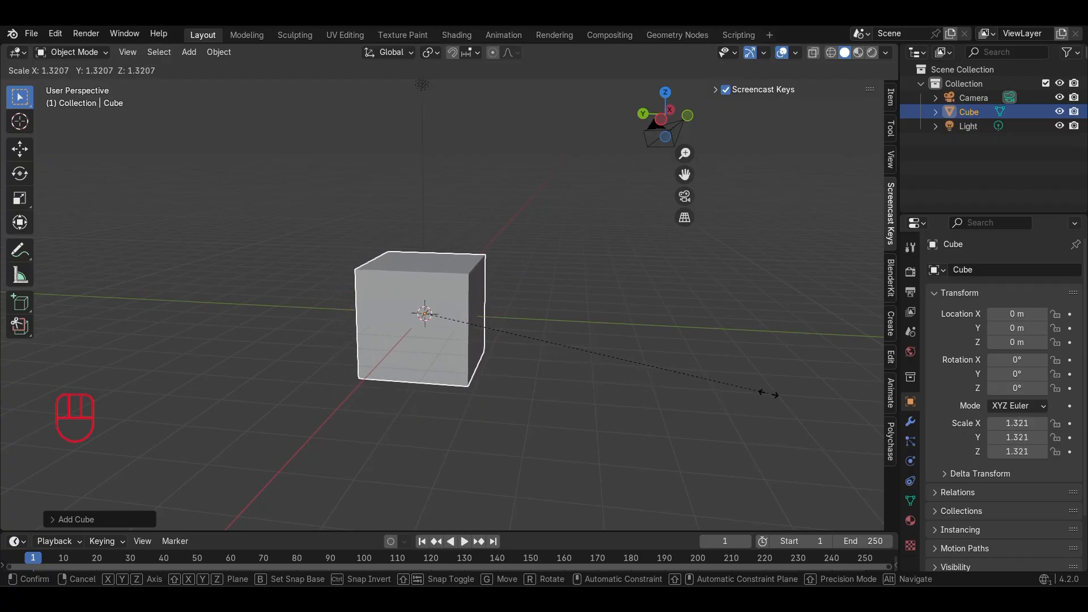
left_click(782, 396)
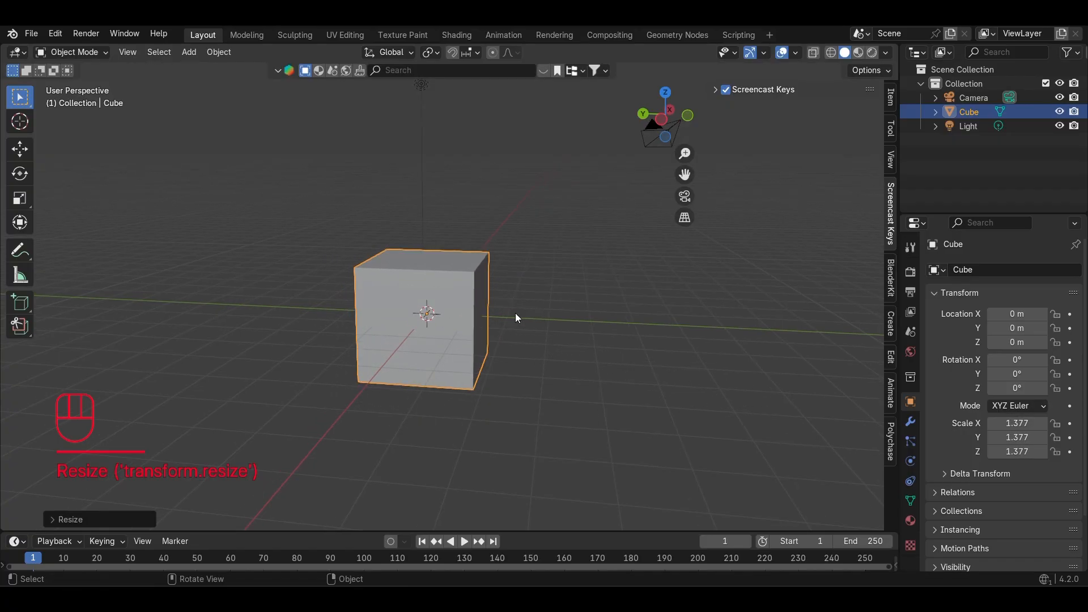
Inspect the cube from the top orthographic view, alternating with free perspective angles around it.
middle_click_drag(570, 247, 580, 286)
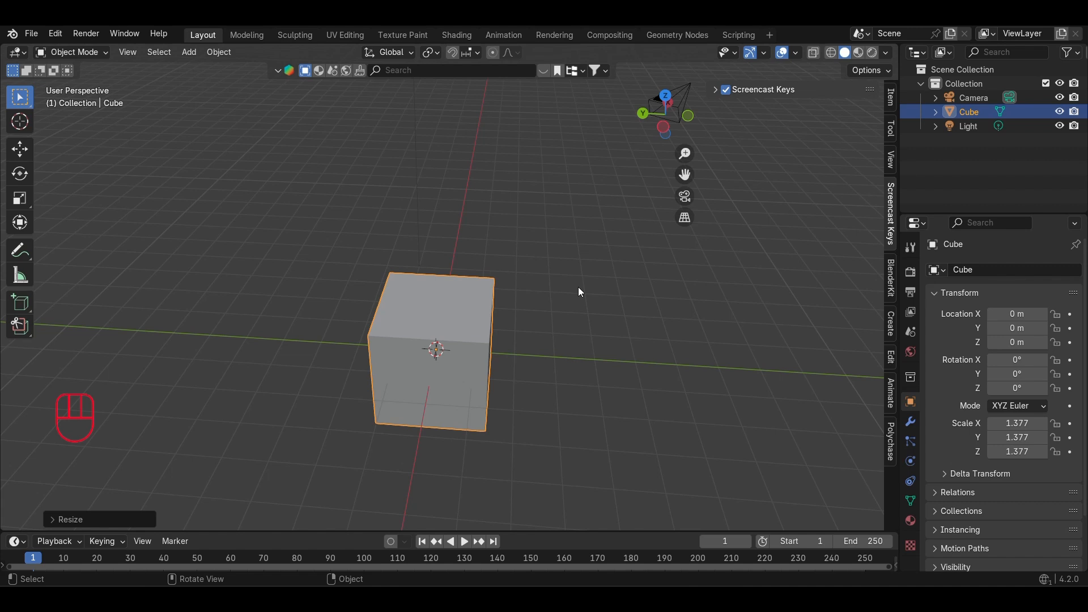
key("KP_7")
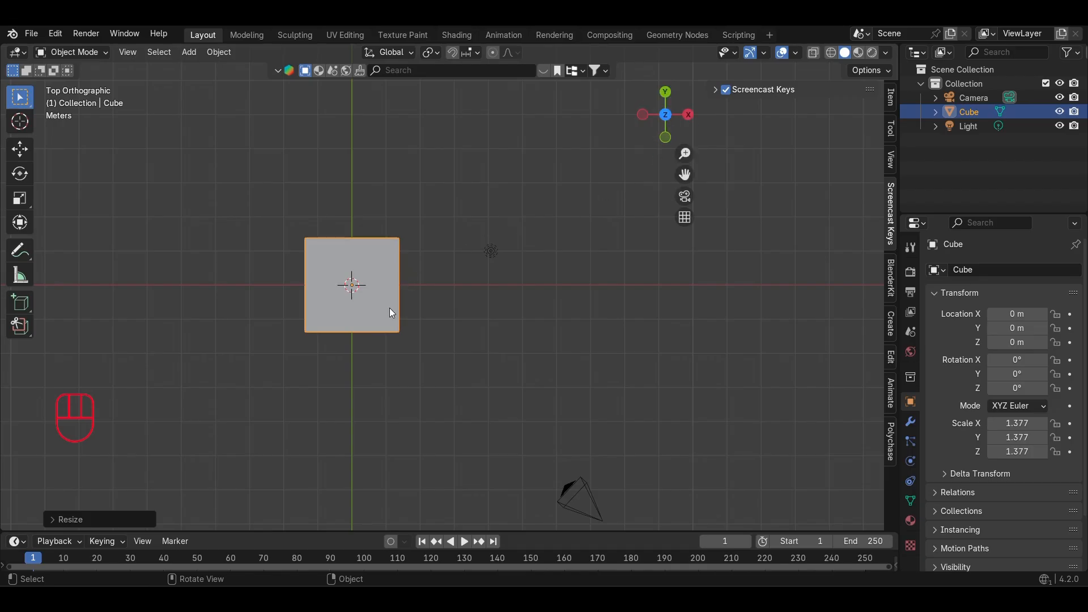
middle_click_drag(414, 334, 381, 245)
key("KP_7")
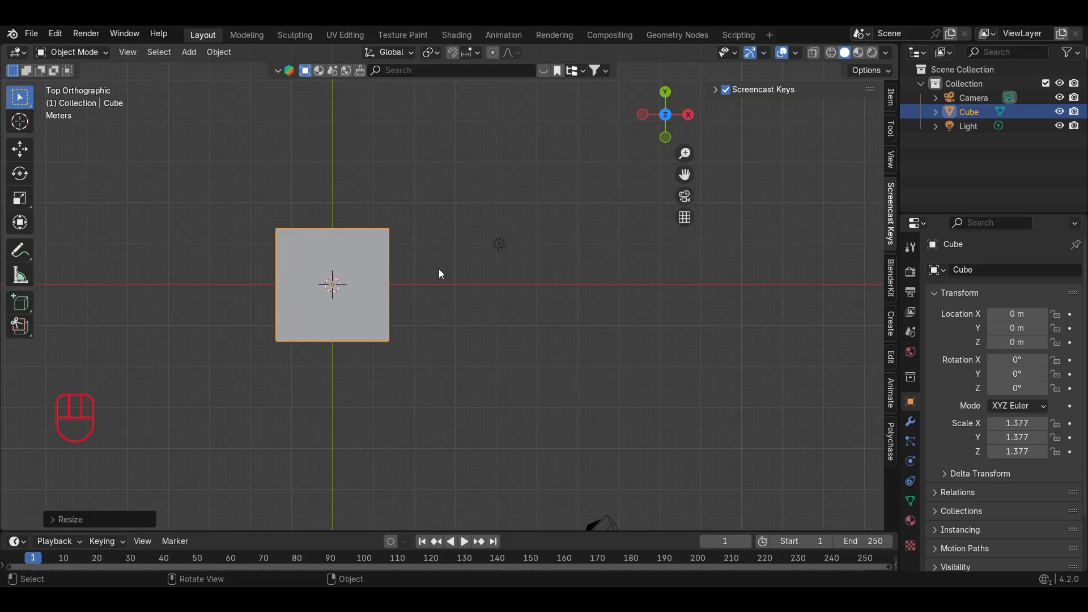
mouse_move(440, 280)
middle_mouse_down()
mouse_move(438, 221)
mouse_move(462, 260)
mouse_move(436, 271)
middle_mouse_up()
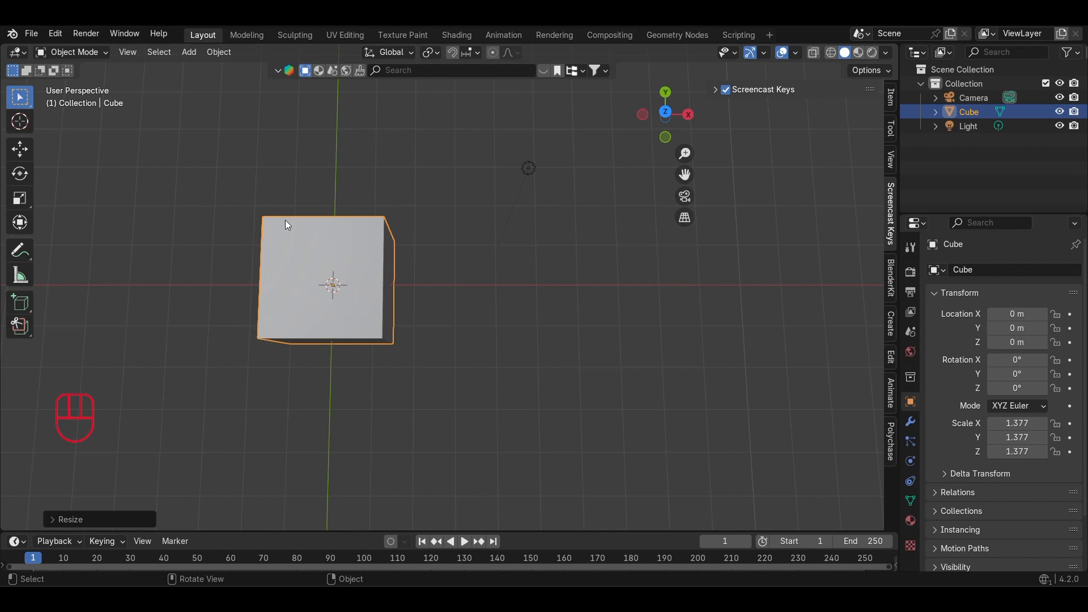
middle_click_drag(436, 298, 592, 287)
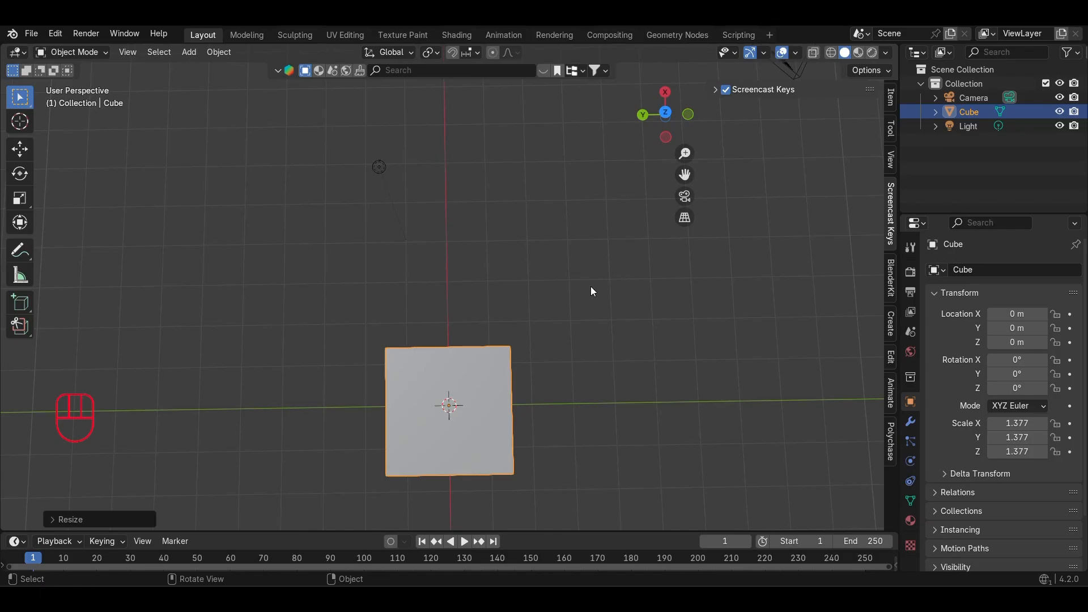
middle_click_drag(573, 383, 478, 257)
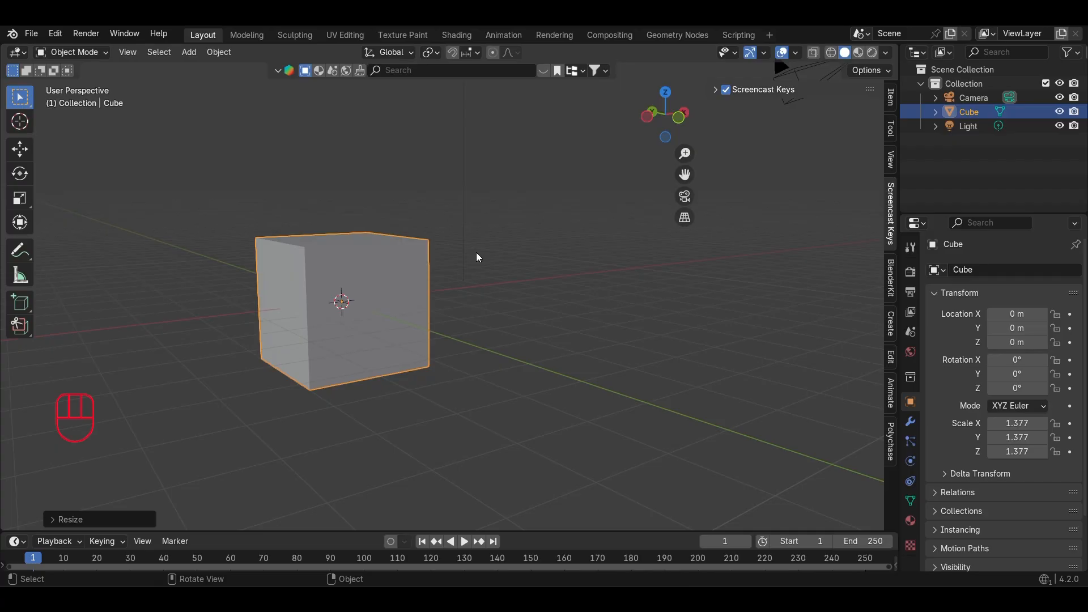
scroll(478, 254, "down", 3)
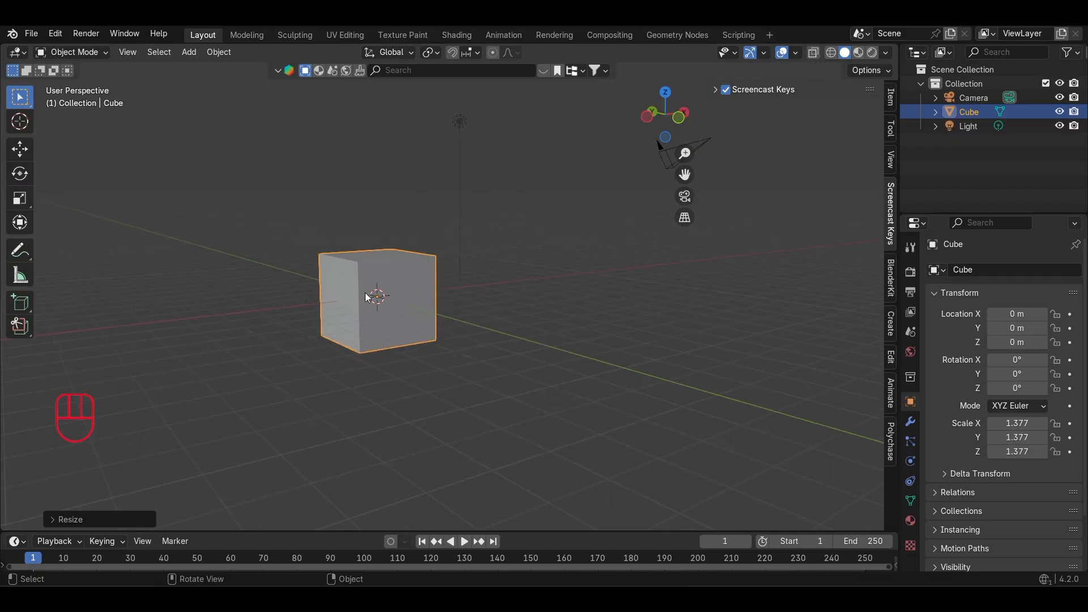
middle_click_drag(365, 292, 483, 335)
mouse_move(567, 339)
middle_mouse_down()
mouse_move(437, 299)
mouse_move(527, 338)
mouse_move(570, 341)
middle_mouse_up()
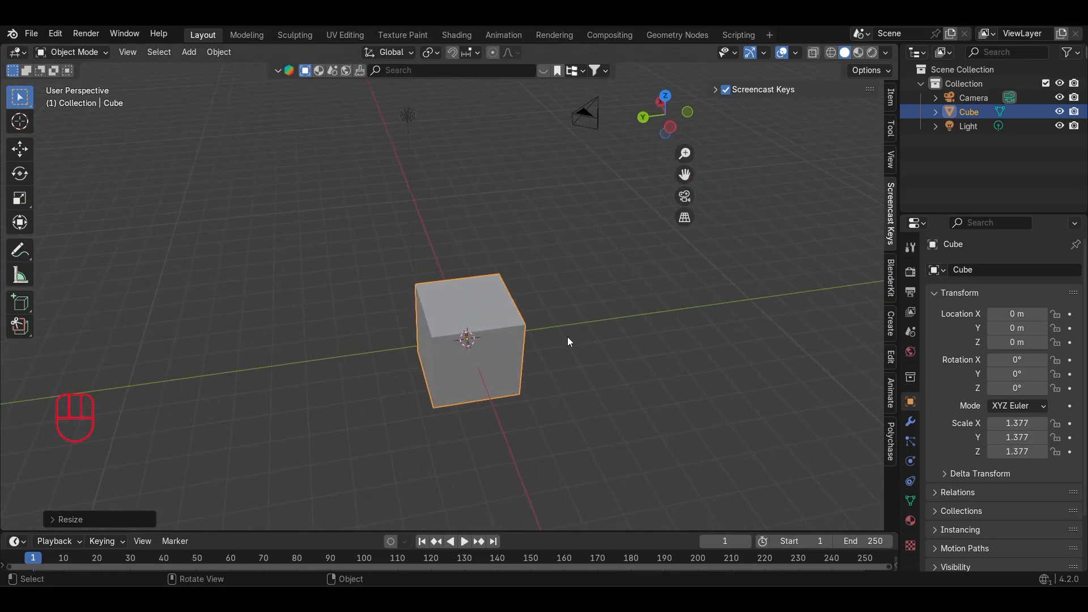
key("KP_7")
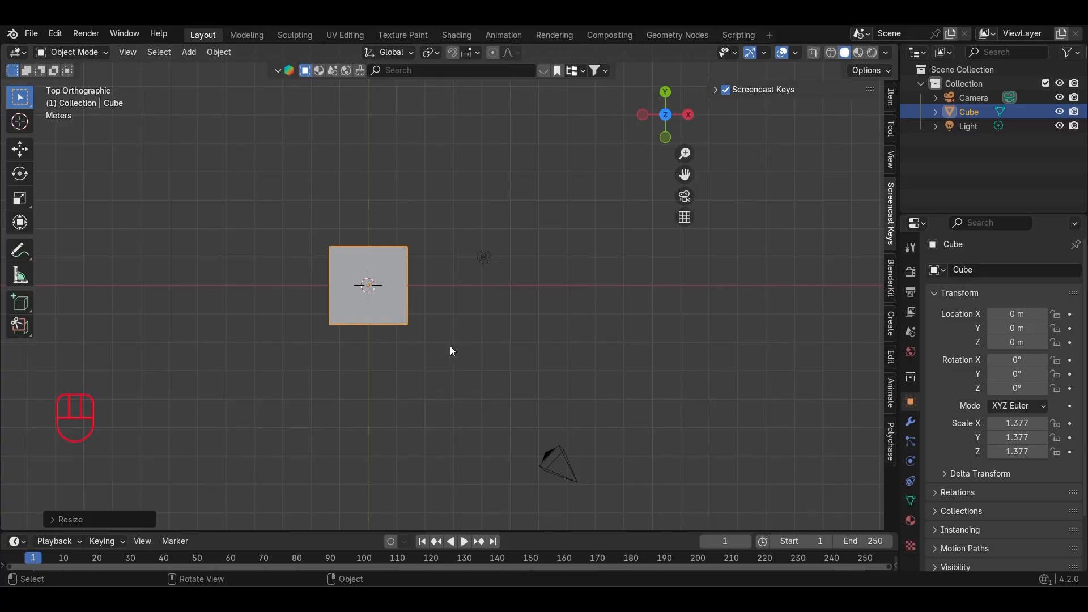
Inspect the cube from the front orthographic view and the right orthographic view.
middle_click_drag(450, 346, 455, 207)
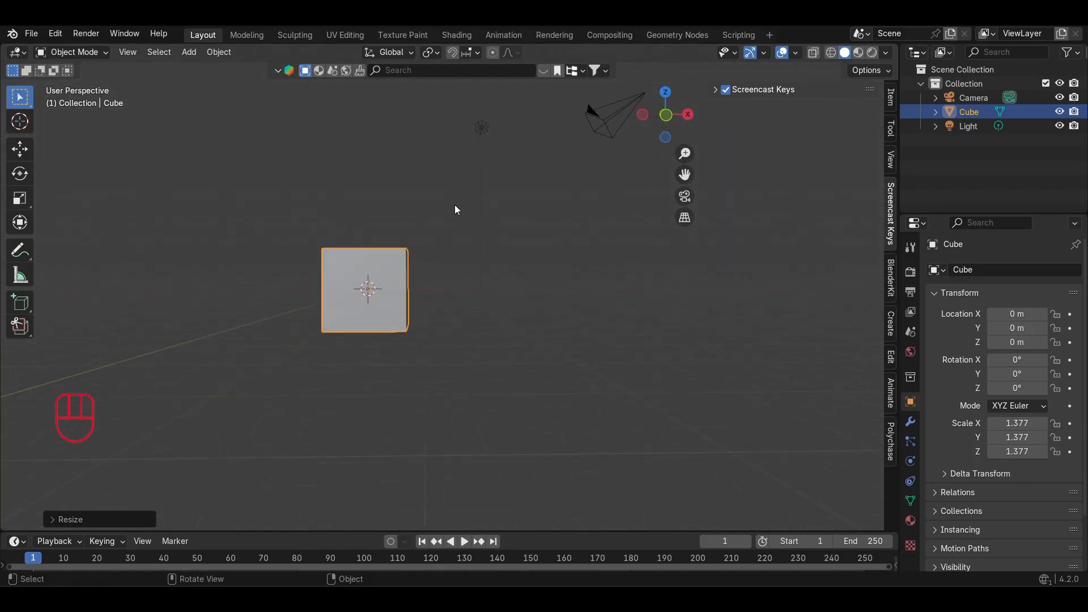
key("KP_1")
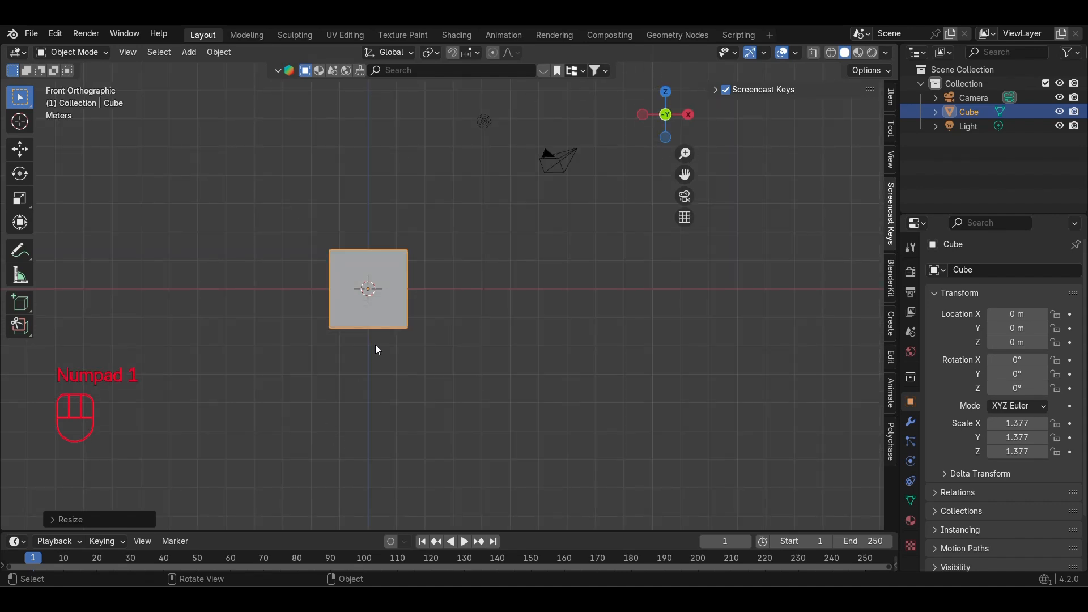
middle_click_drag(377, 350, 387, 372)
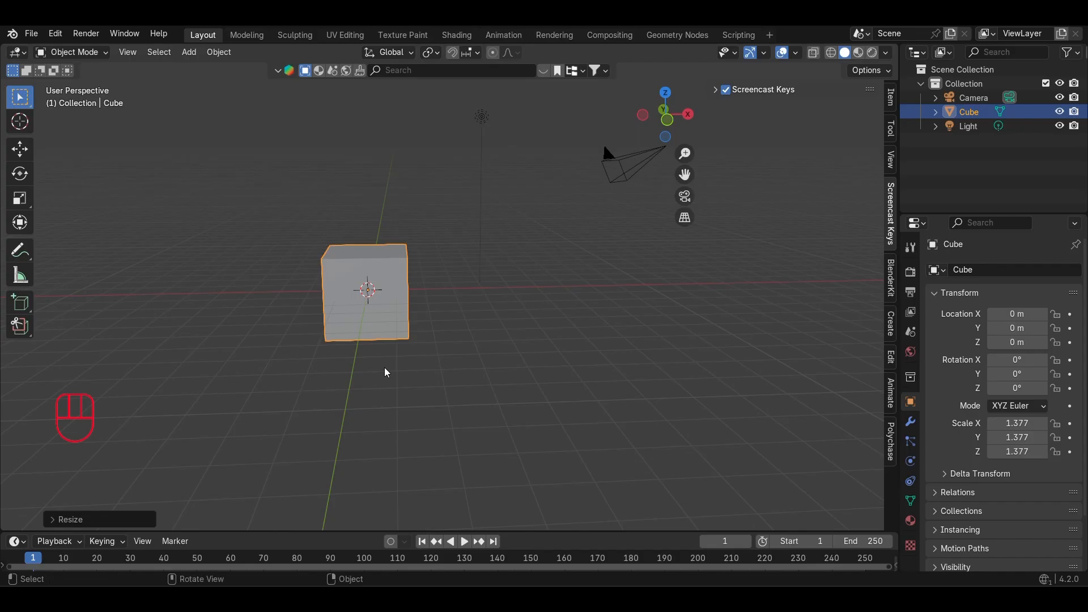
key("KP_3")
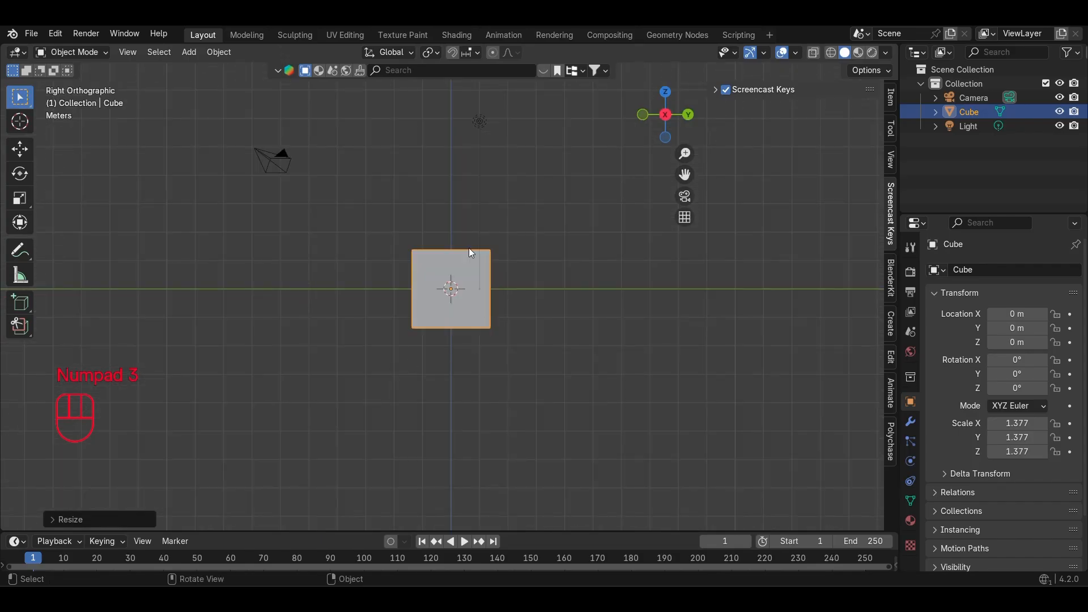
Draw annotation strokes over the cube: a wide, thin slab outline across its upper part and a downward hook-ended line beside it.
middle_click_drag(412, 346, 540, 377)
middle_click_drag(383, 378, 506, 342)
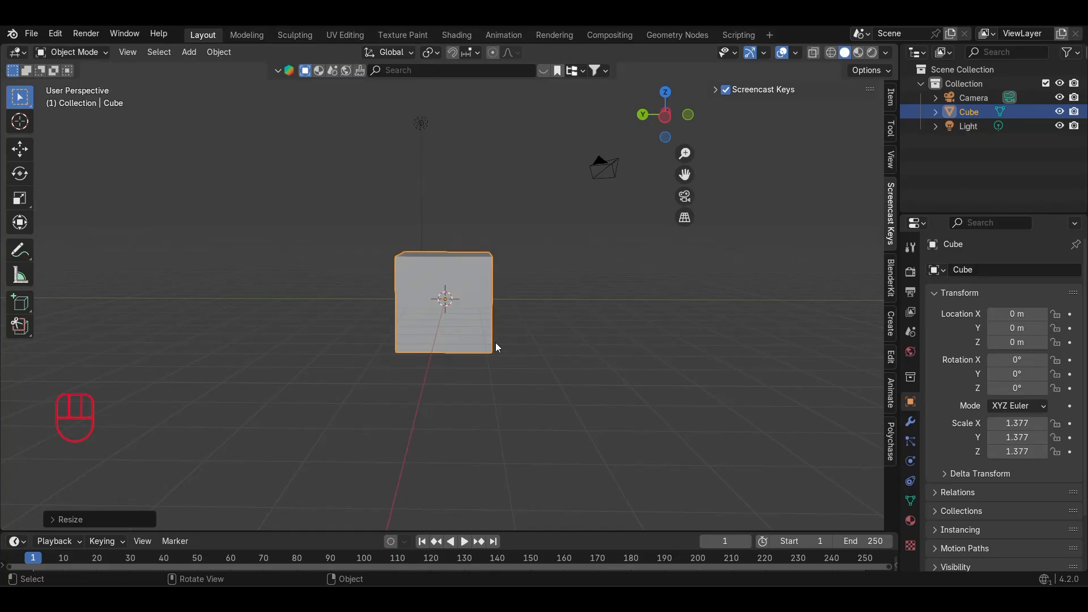
left_click(20, 250)
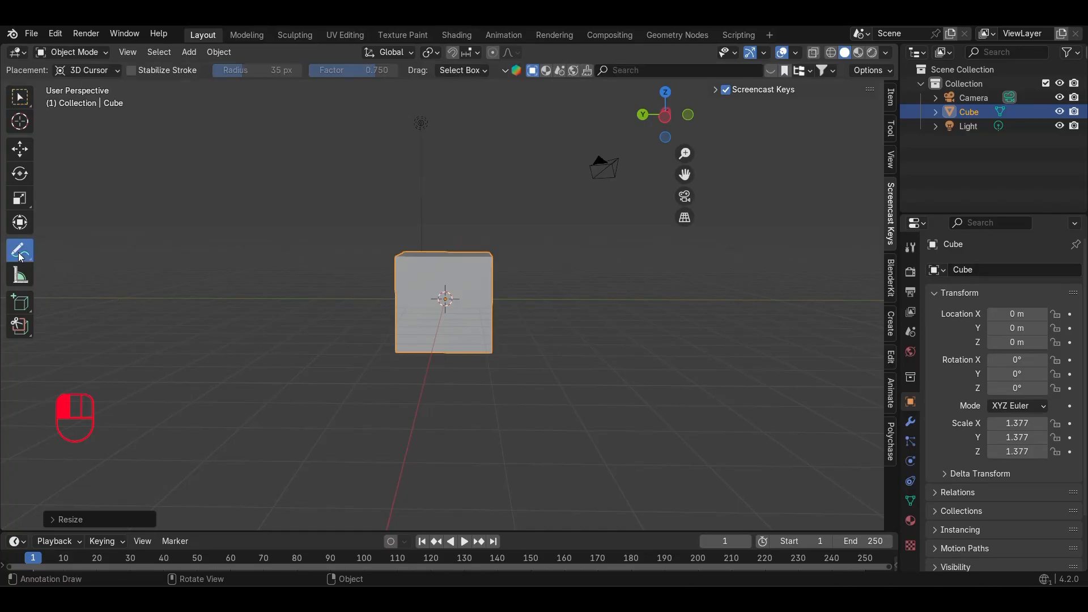
mouse_move(290, 259)
left_mouse_down()
mouse_move(630, 254)
mouse_move(631, 267)
mouse_move(293, 277)
mouse_move(291, 257)
left_mouse_up()
mouse_move(396, 266)
left_mouse_down()
mouse_move(420, 256)
mouse_move(460, 271)
mouse_move(519, 260)
mouse_move(517, 344)
mouse_move(544, 336)
left_mouse_up()
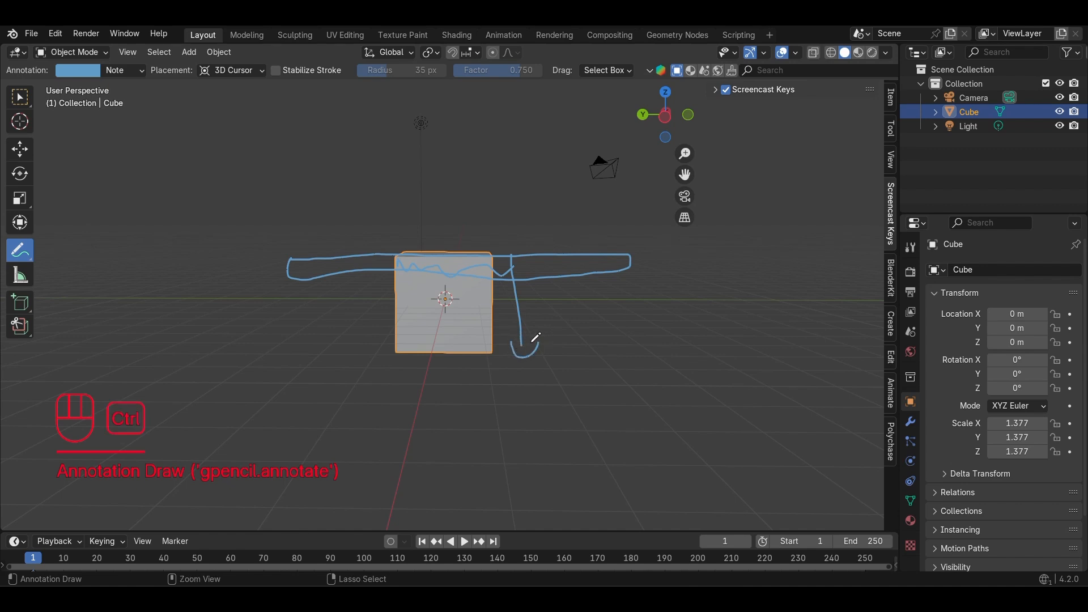
Undo the annotation strokes and the cube's earlier uniform scaling, and switch back to the Select Box tool.
key("ctrl+z")
key("ctrl+z")
key("ctrl+z")
key("ctrl+z")
key("ctrl+z")
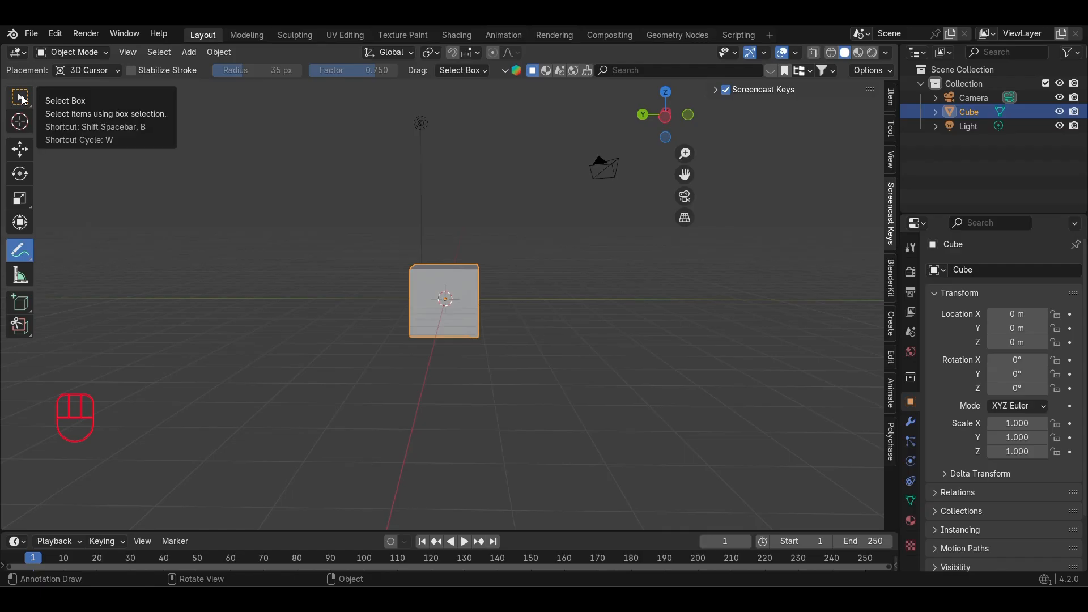
left_click(20, 98)
Try scaling the cube up uniformly to about 1.265 and undo it.
middle_click_drag(374, 263, 402, 317)
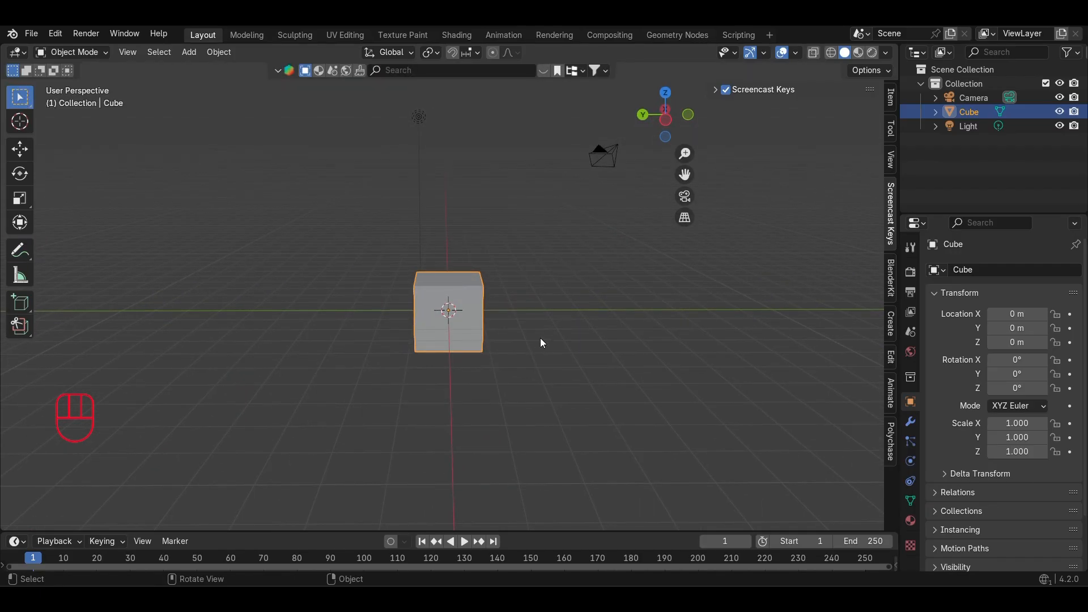
scroll(542, 343, "up", 3)
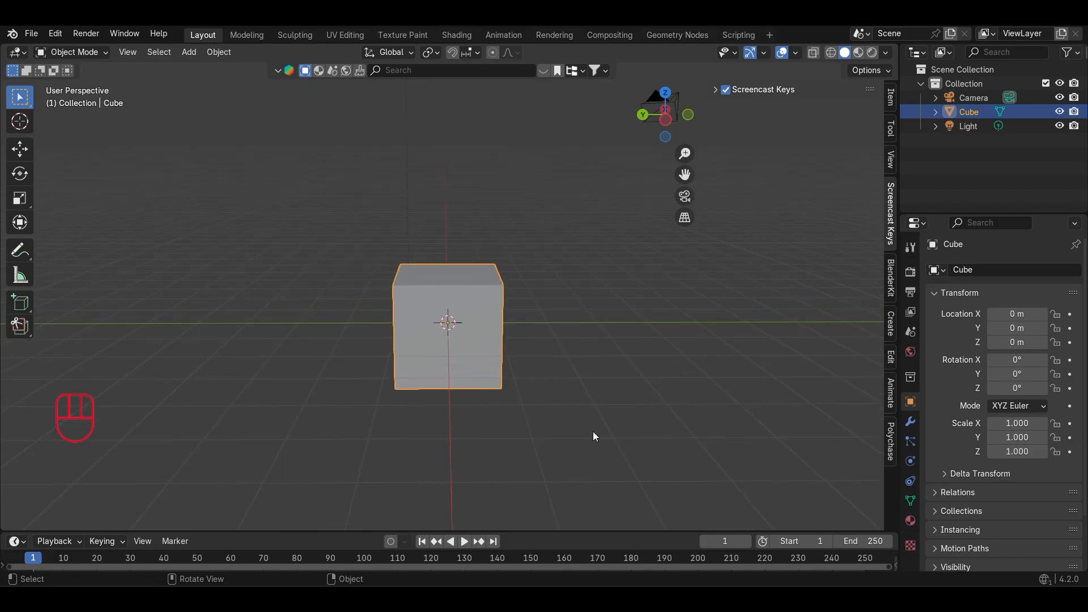
key("s")
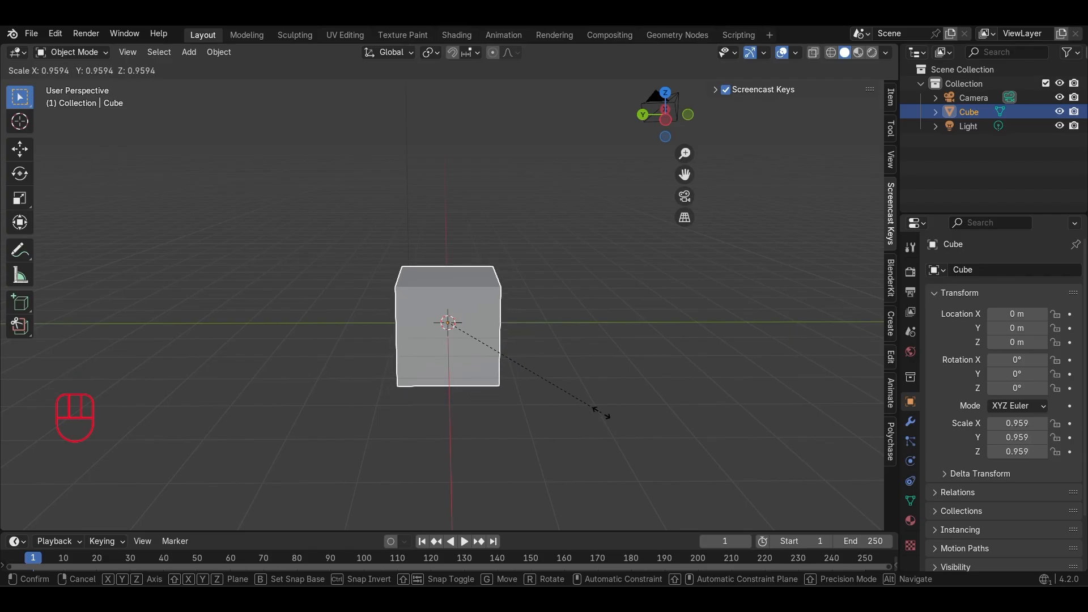
left_click(652, 440)
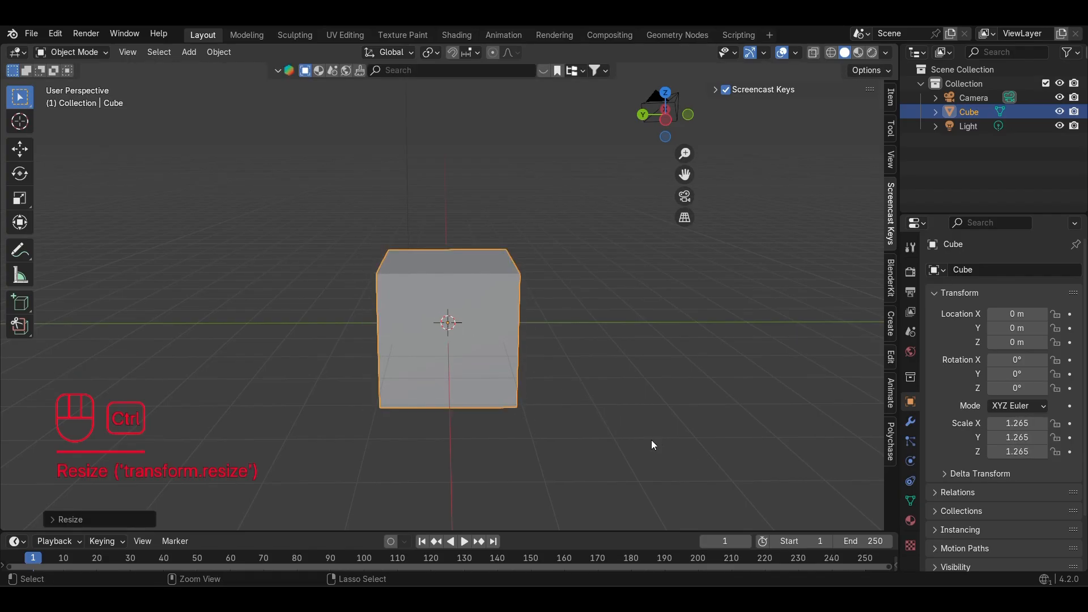
key("ctrl+z")
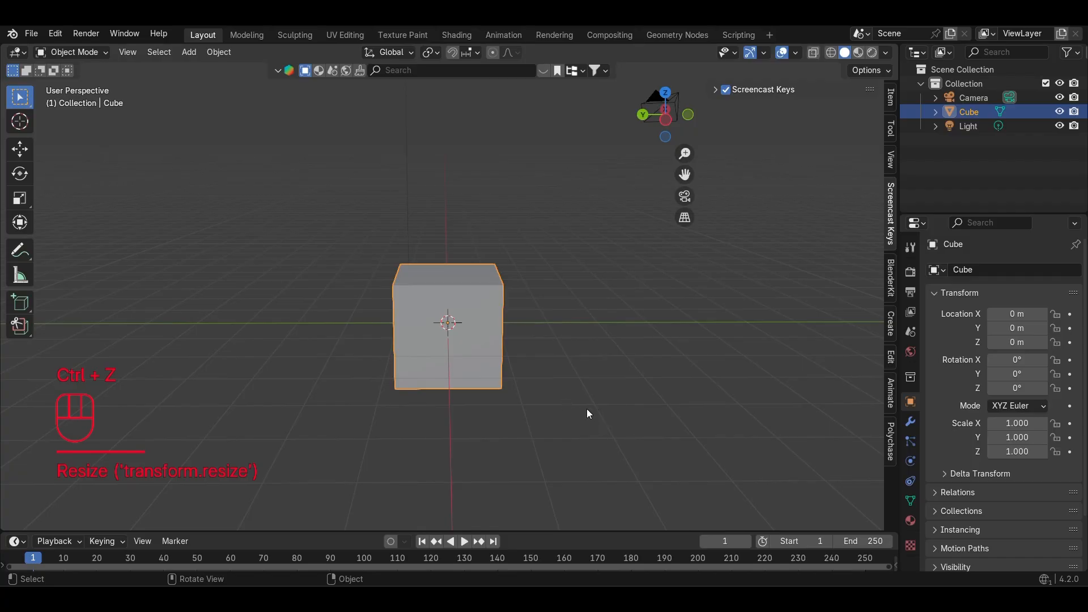
Flatten the cube into a thin slab by scaling it along the Z axis to about 0.107.
key("s")
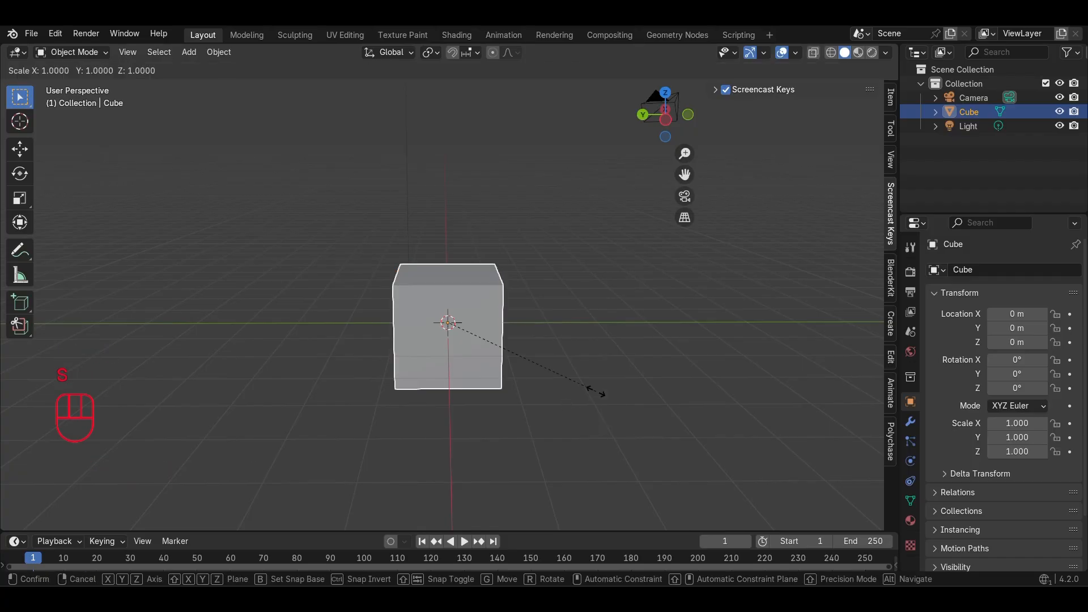
key("z")
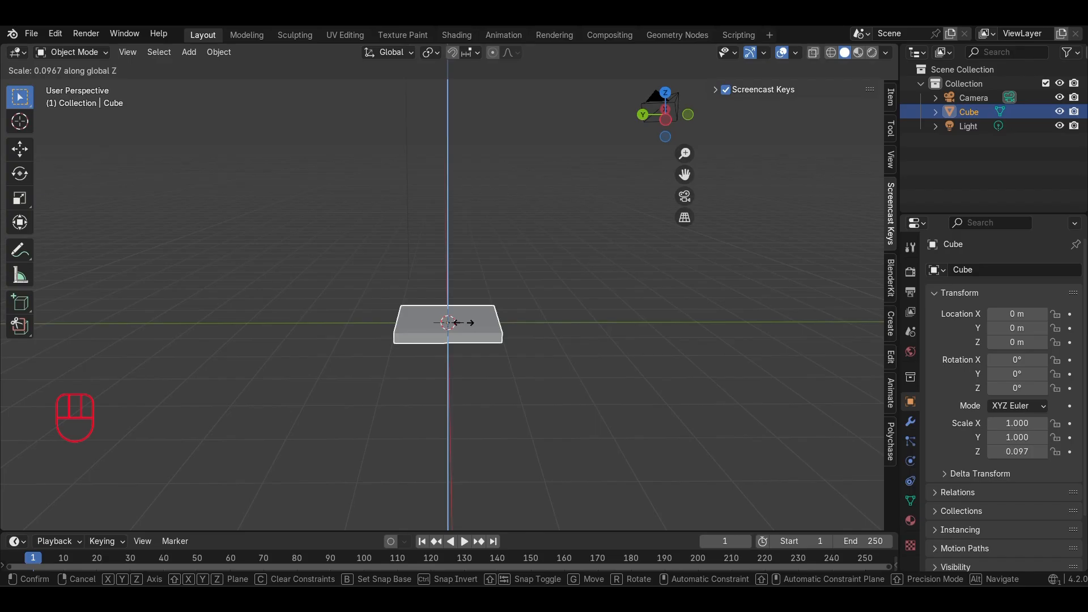
left_click(470, 332)
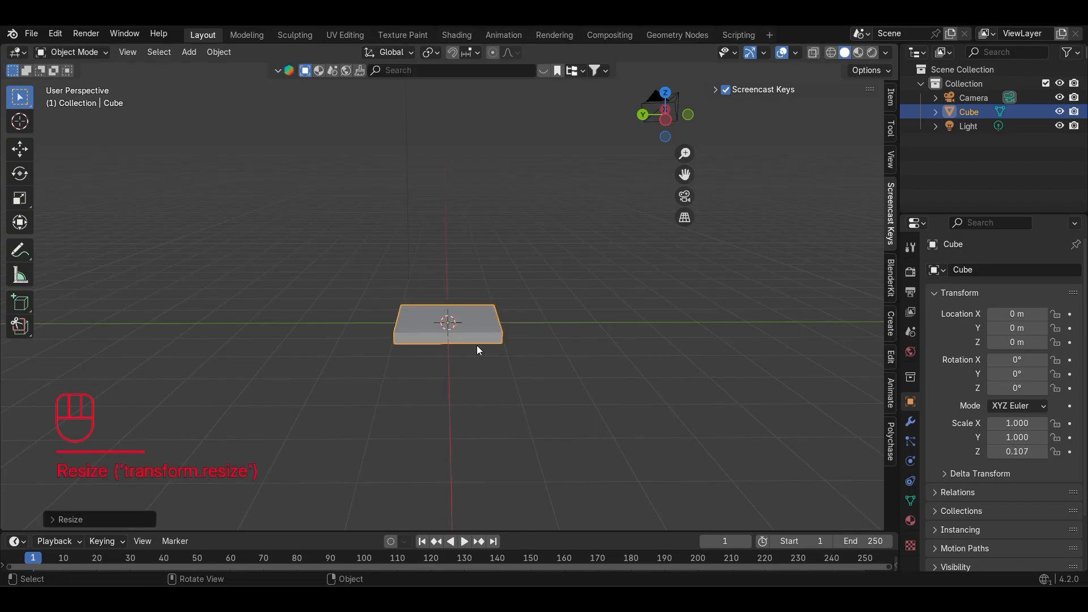
middle_click_drag(479, 351, 498, 398)
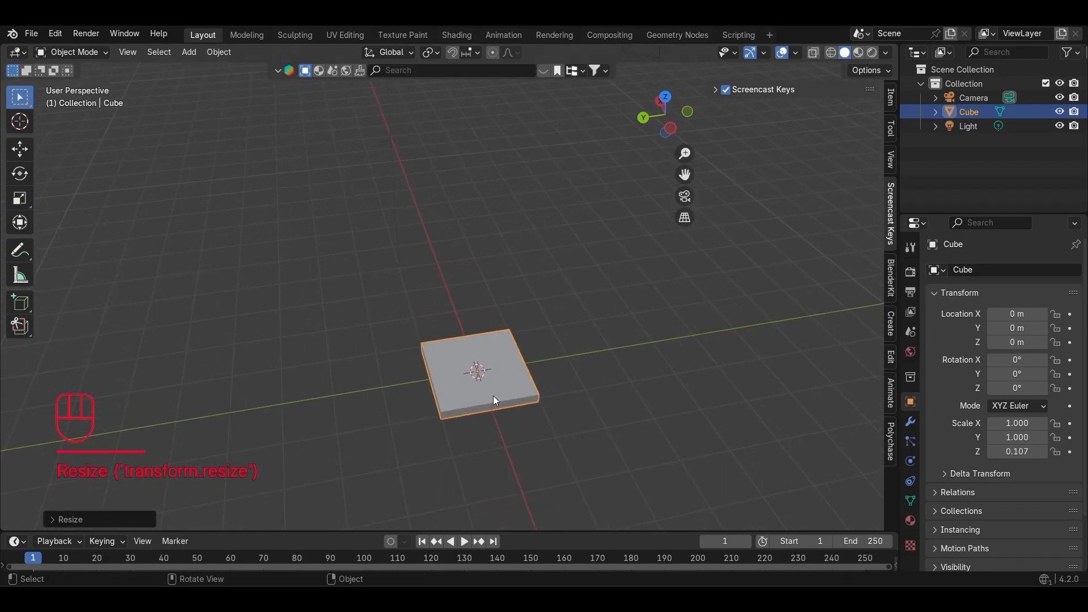
From the top orthographic view, scale the slab along Y to about 2.396 and along X to about 1.452.
key("KP_7")
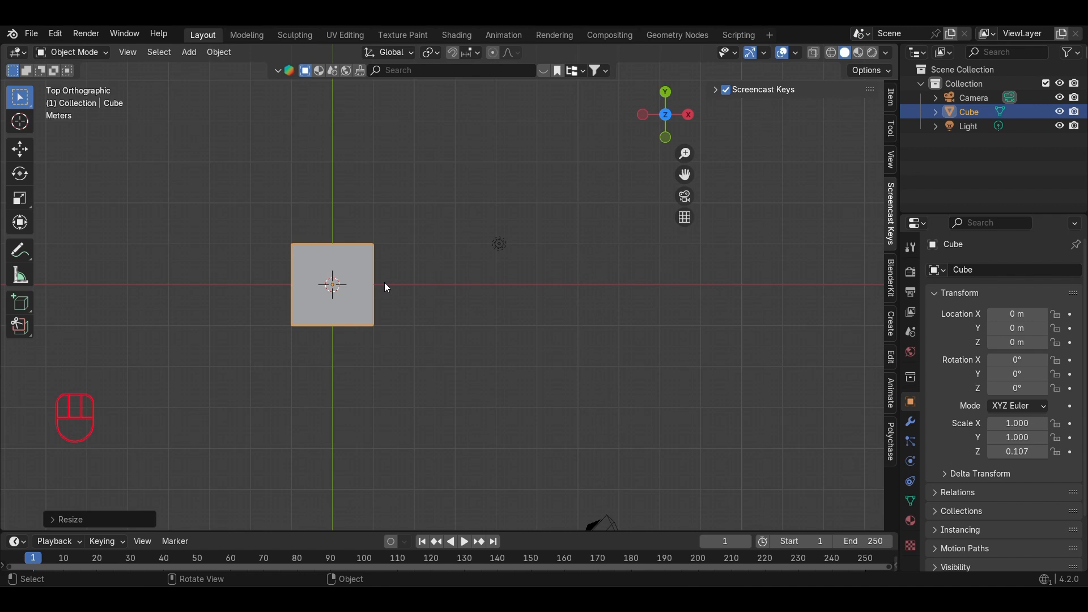
key("s")
key("y")
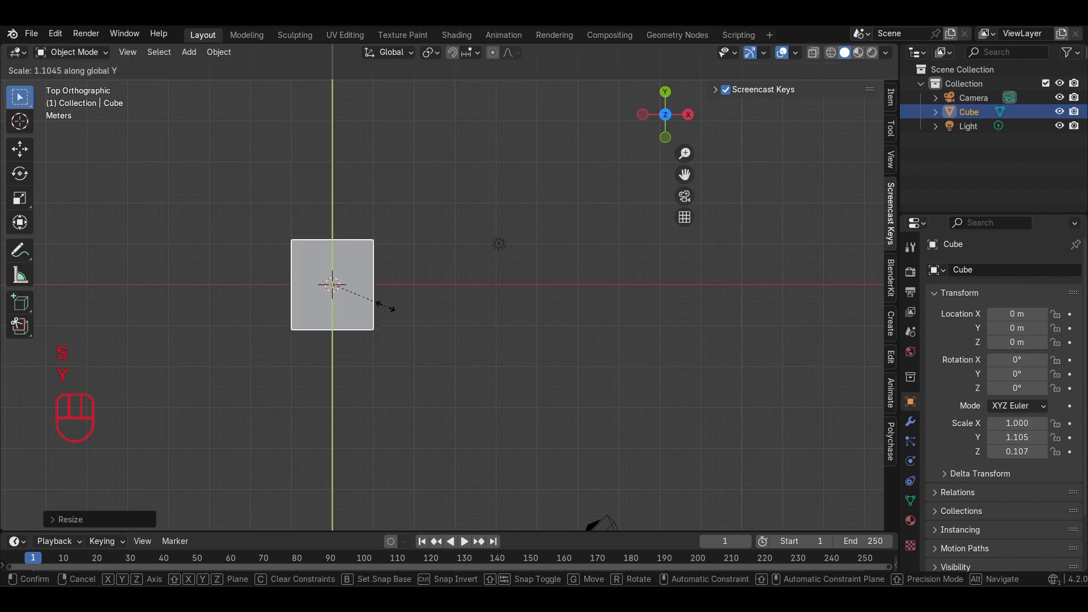
left_click(419, 376)
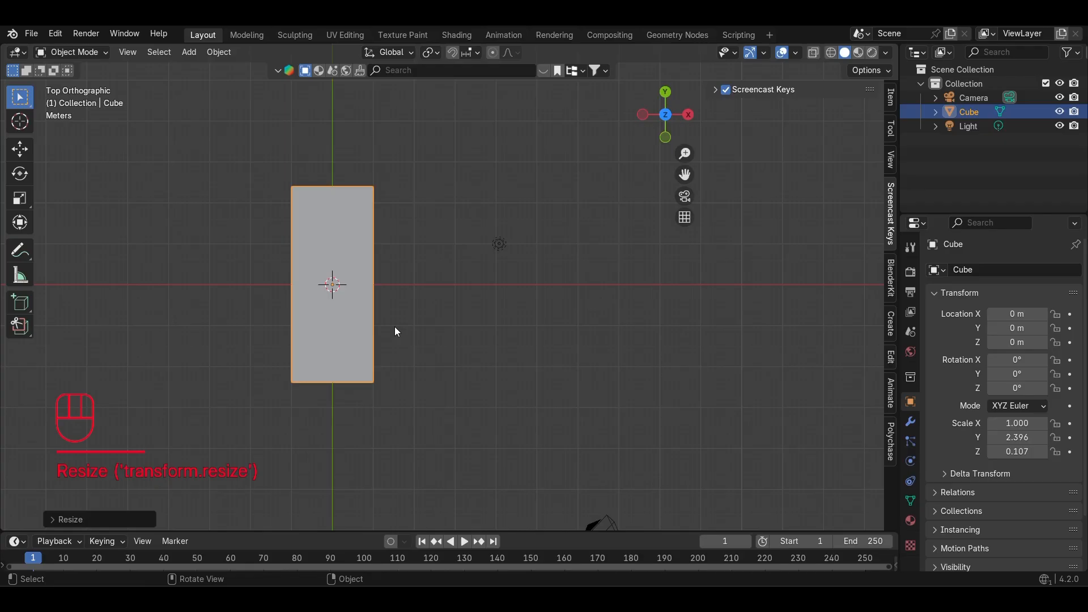
key("s")
key("x")
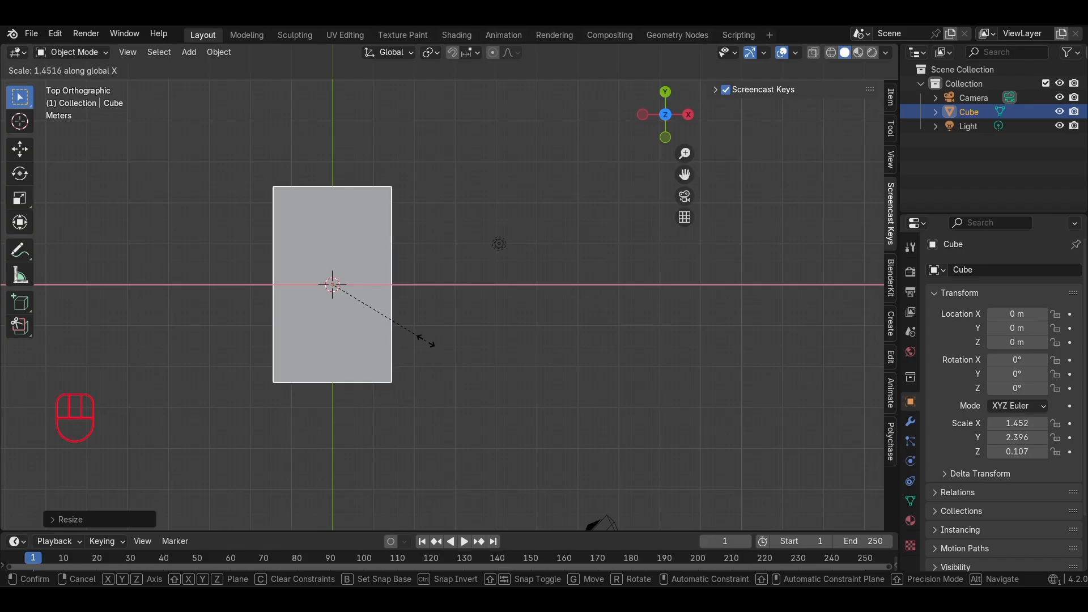
left_click(426, 341)
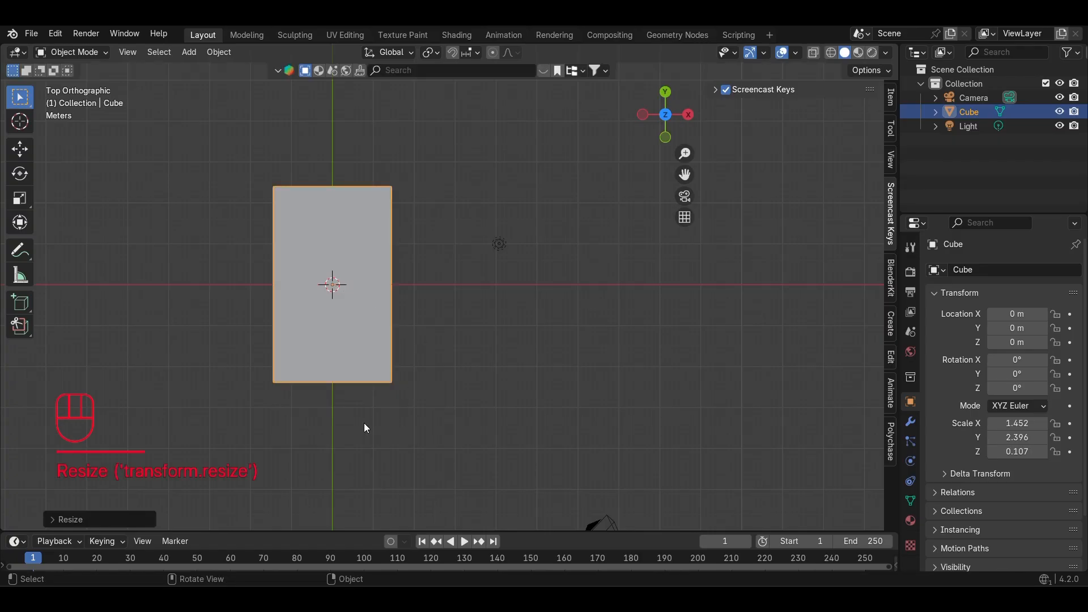
Examine the slab's proportions and its nearest corner up close from several perspective angles.
middle_click_drag(366, 428, 522, 375)
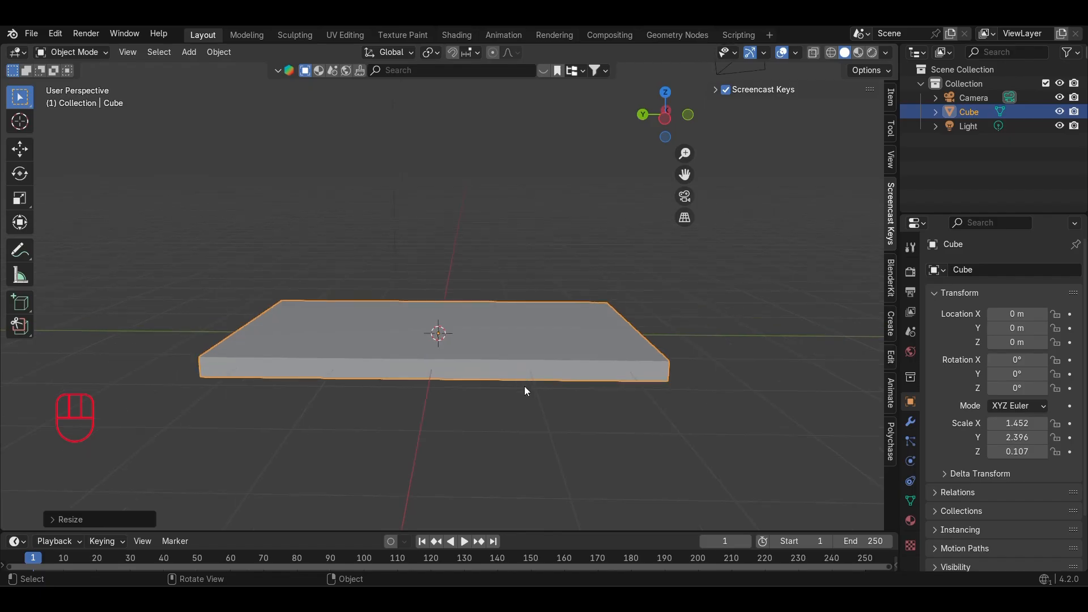
middle_click_drag(568, 404, 466, 367)
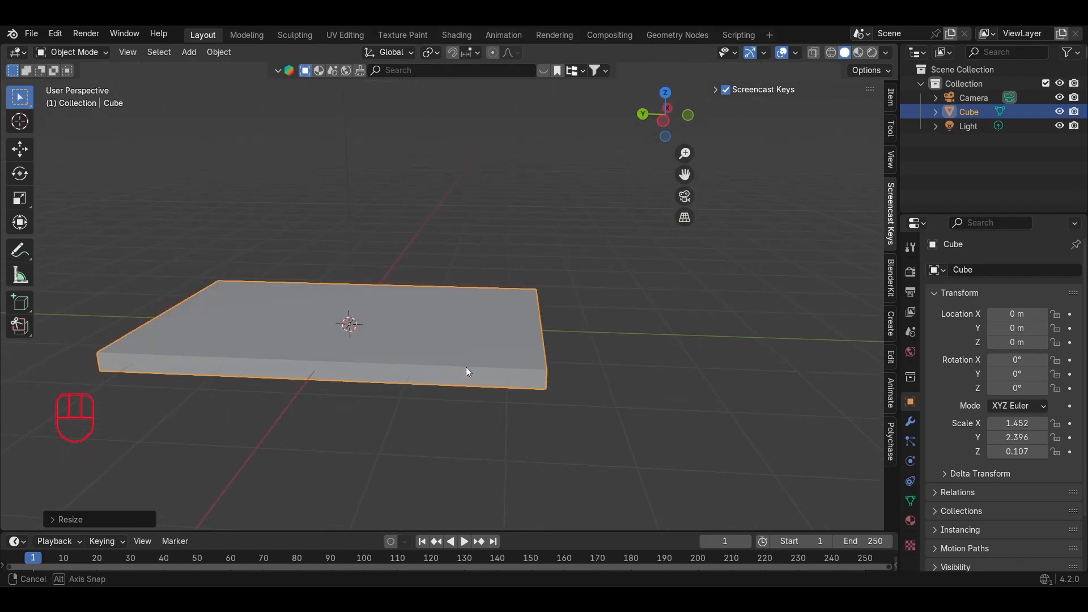
mouse_move(414, 326)
middle_mouse_down()
mouse_move(343, 367)
mouse_move(261, 347)
mouse_move(362, 396)
mouse_move(545, 400)
mouse_move(536, 424)
mouse_move(402, 366)
mouse_move(410, 302)
mouse_move(412, 331)
middle_mouse_up()
mouse_move(472, 289)
middle_mouse_down()
mouse_move(437, 318)
mouse_move(471, 301)
mouse_move(484, 246)
mouse_move(600, 279)
mouse_move(612, 327)
mouse_move(600, 340)
mouse_move(488, 285)
middle_mouse_up()
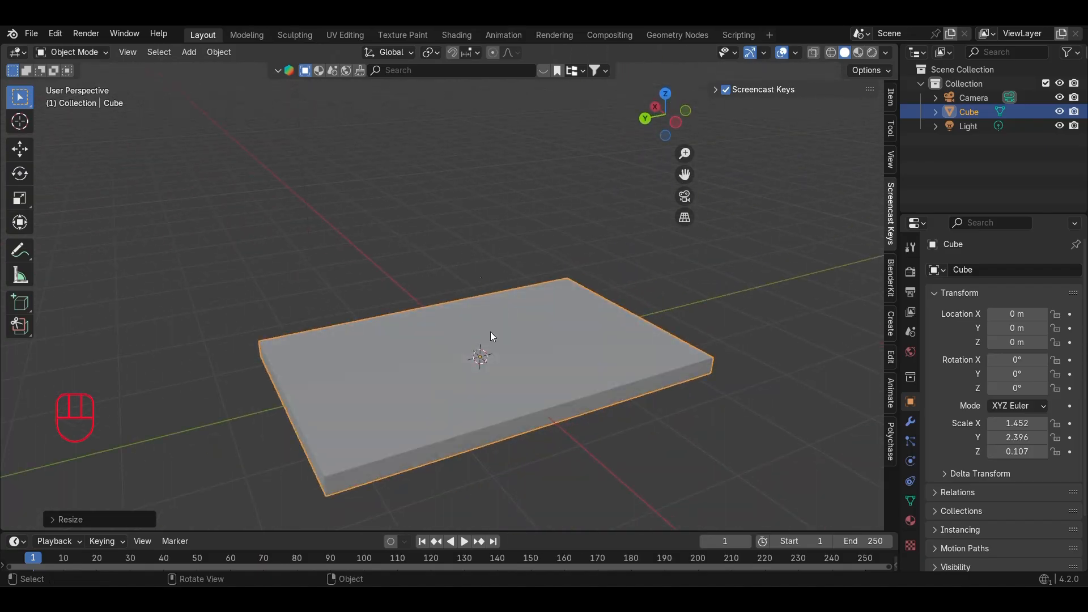
middle_click_drag(503, 406, 455, 359)
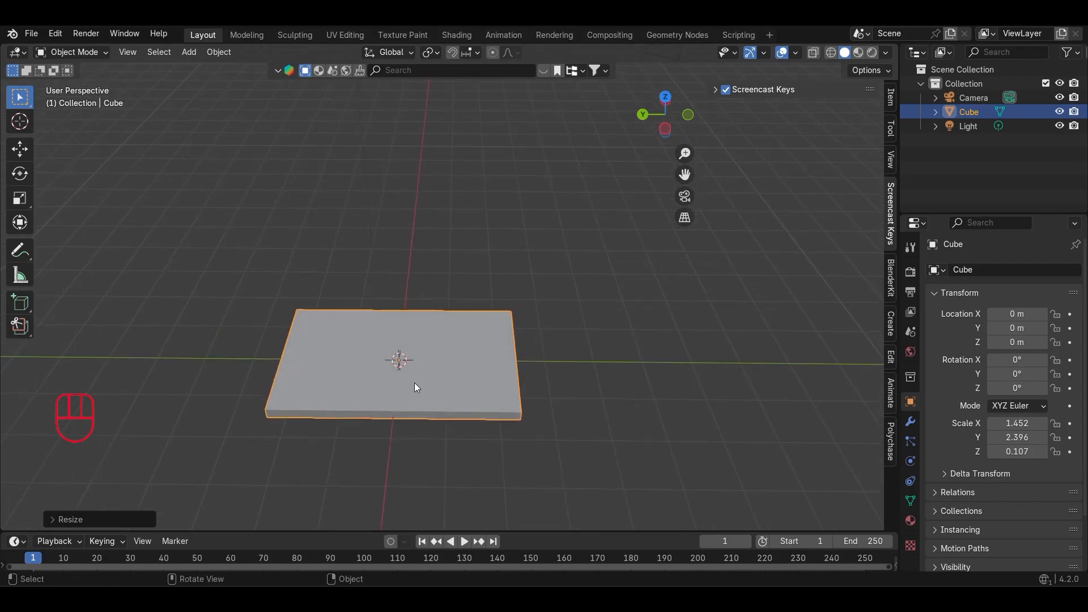
scroll(372, 379, "up", 1)
middle_click_drag(388, 406, 430, 324, "shift")
scroll(430, 324, "up", 2)
scroll(432, 329, "up", 2)
mouse_move(281, 362)
middle_mouse_down()
mouse_move(304, 346)
mouse_move(287, 362)
middle_mouse_up()
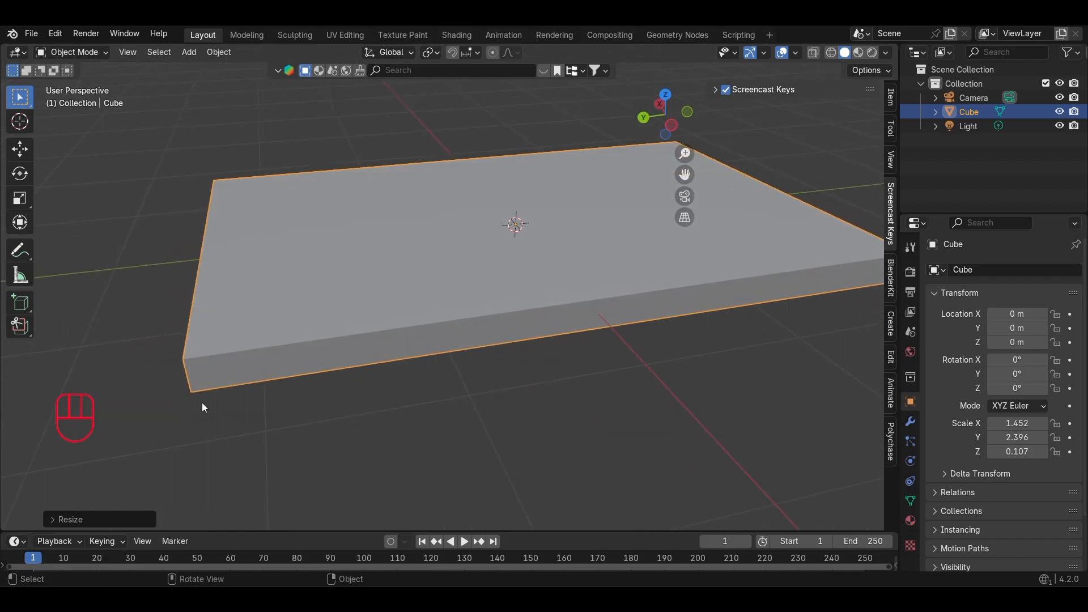
middle_click_drag(202, 404, 262, 336)
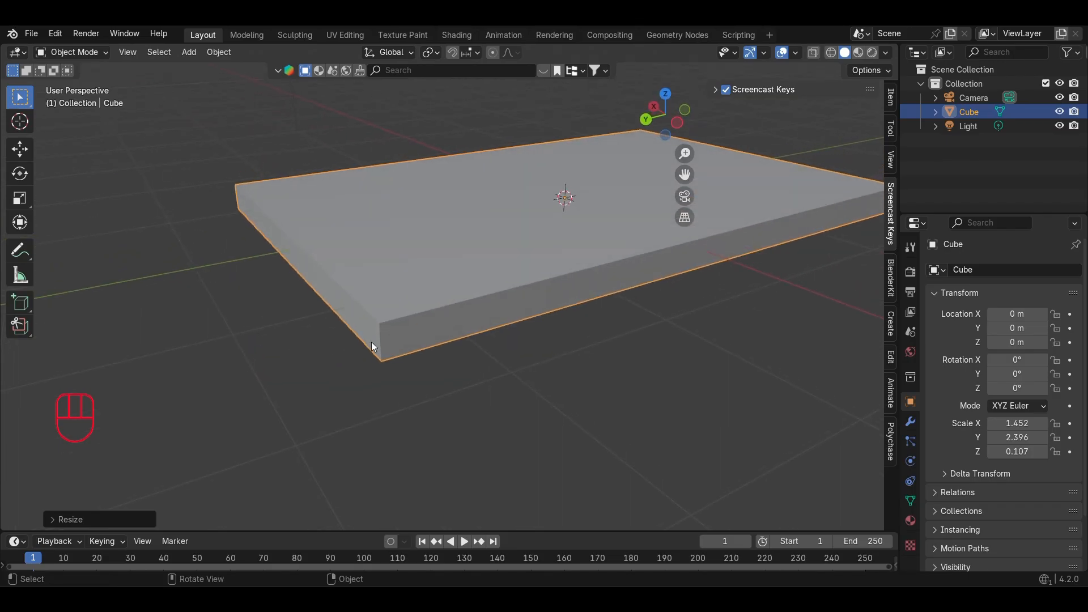
Select the slab's nearest upper corner vertex in Edit Mode and return to Object Mode.
key("Tab")
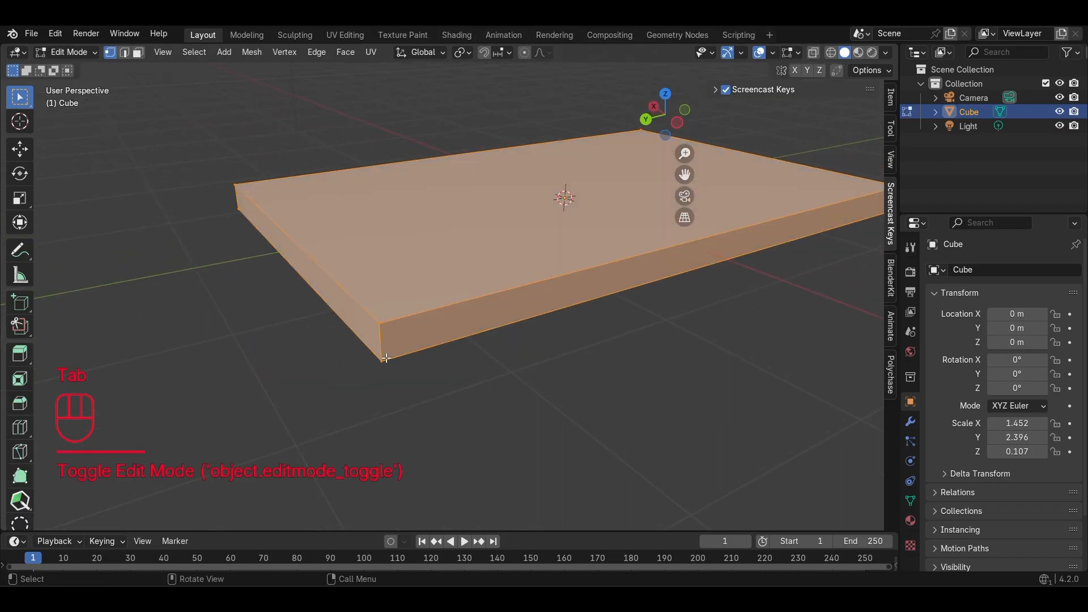
left_click(385, 337)
key("Tab")
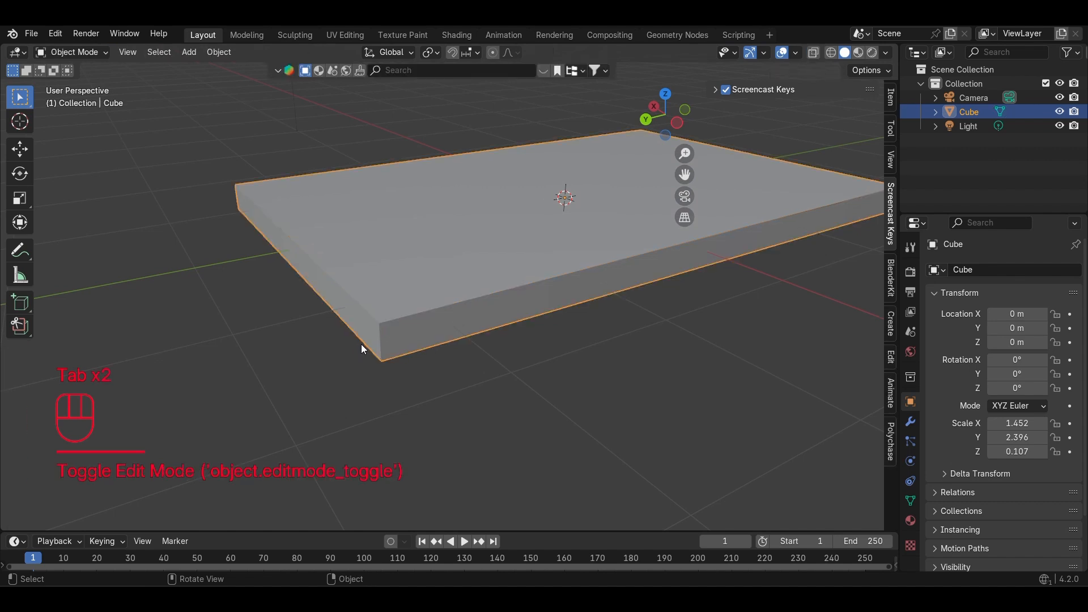
Inspect the slab's corner vertices in Edit Mode from different angles and return to Object Mode.
mouse_move(406, 381)
middle_mouse_down()
mouse_move(456, 372)
mouse_move(386, 383)
mouse_move(425, 387)
middle_mouse_up()
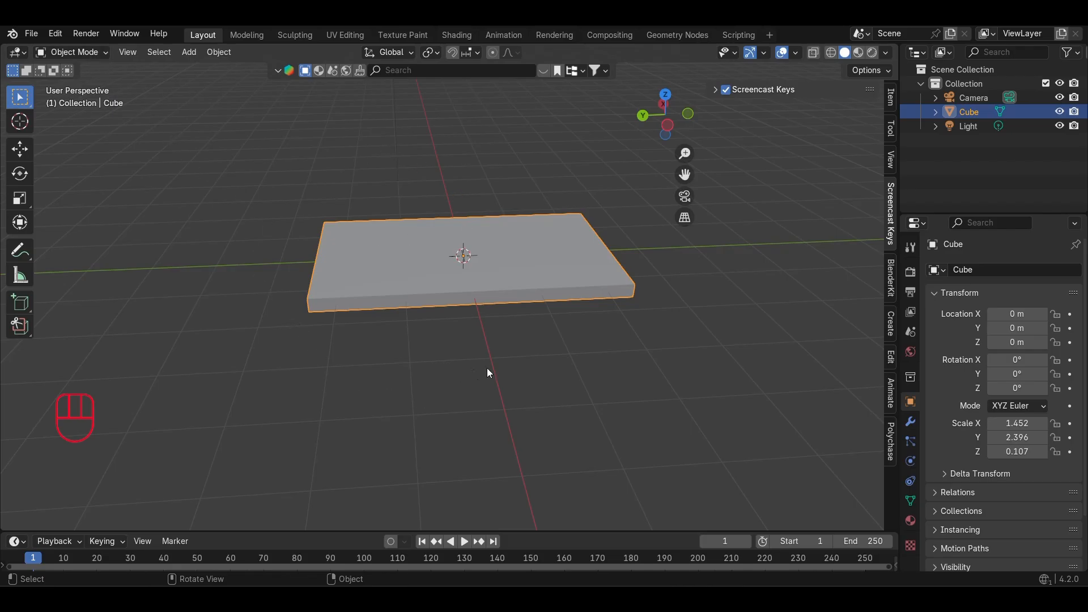
middle_click_drag(489, 373, 508, 364)
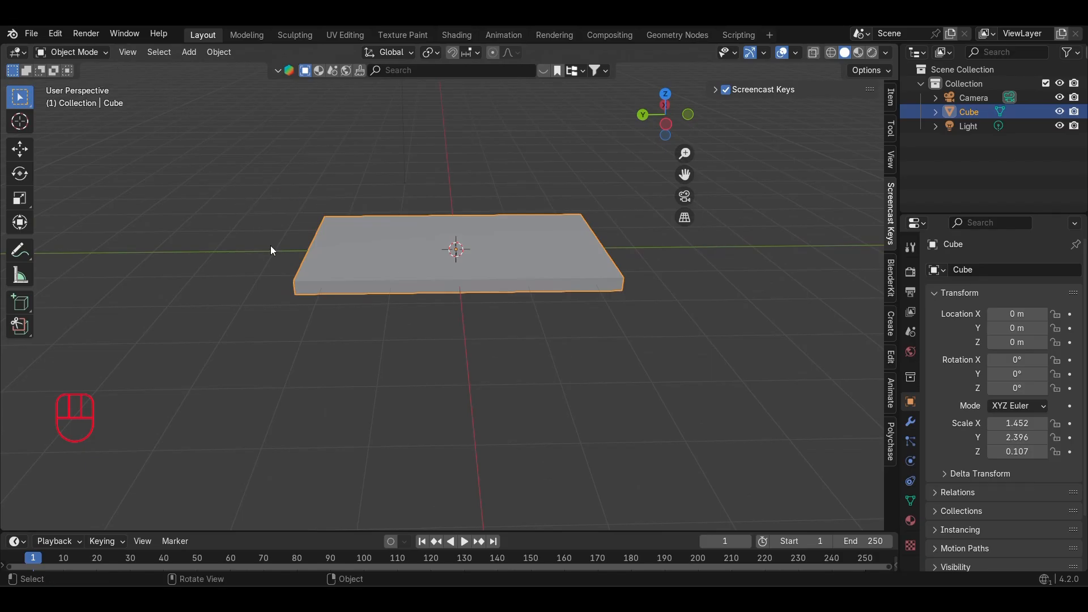
key("Tab")
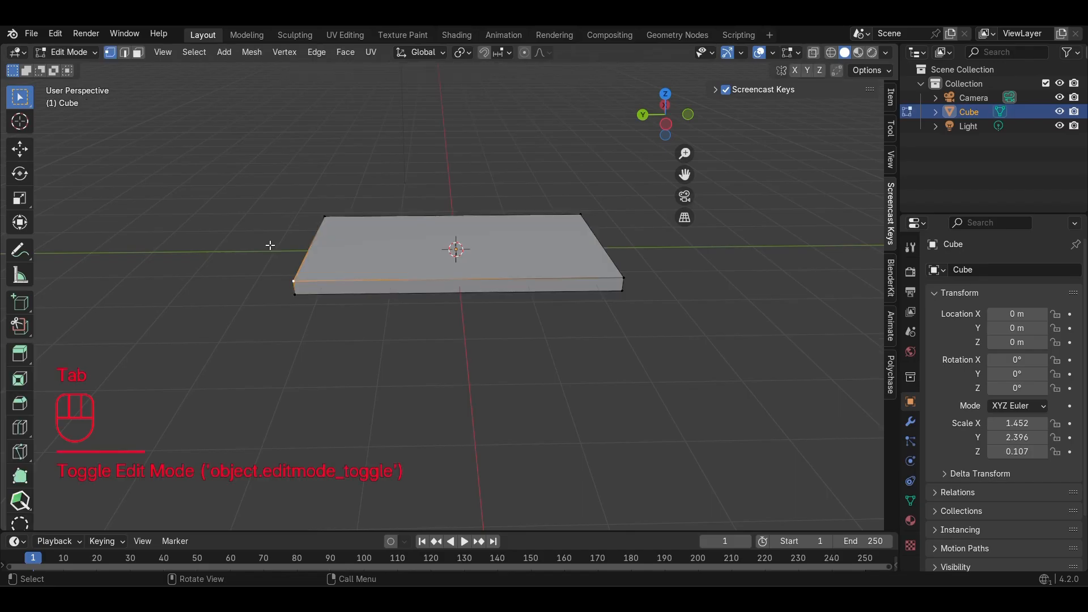
middle_click_drag(267, 336, 312, 369)
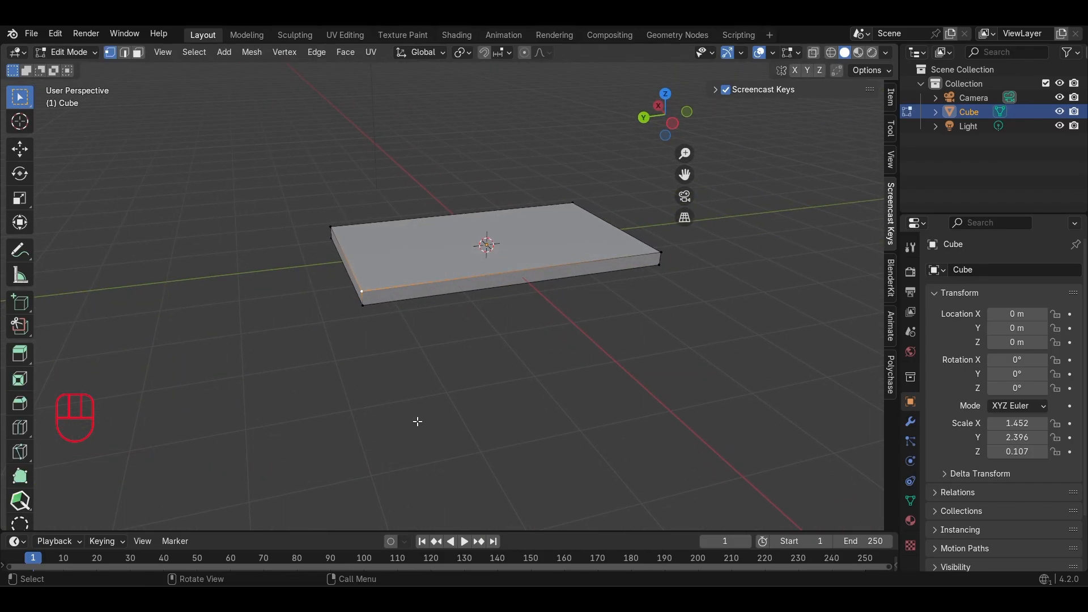
scroll(417, 422, "up", 3)
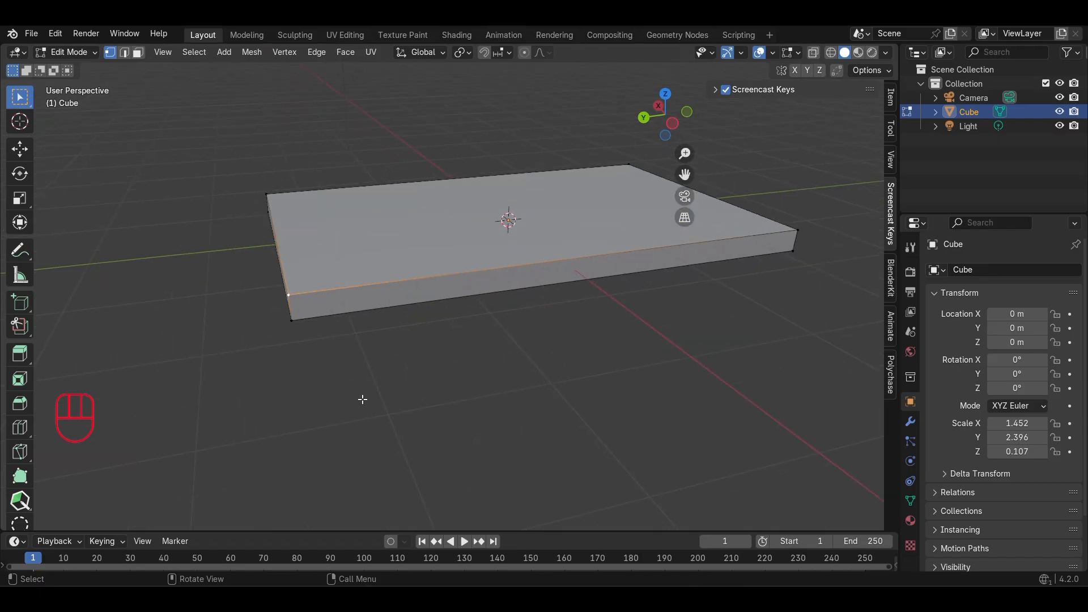
middle_click_drag(352, 372, 444, 392)
key("Tab")
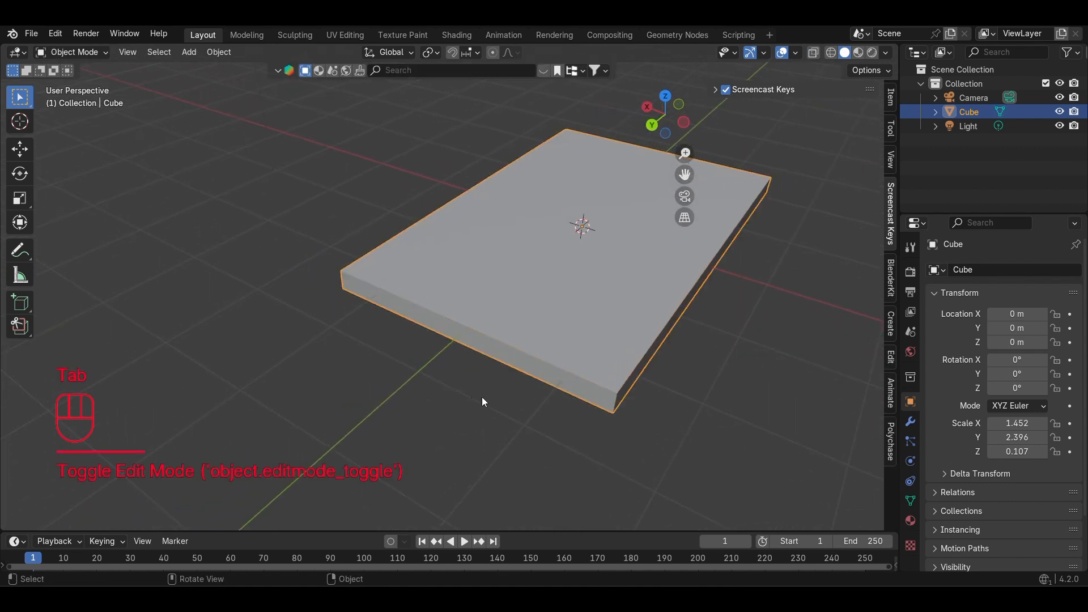
Put the slab into Edit Mode, viewed from a low angle facing the corner with the selected vertex.
middle_click_drag(511, 416, 292, 403)
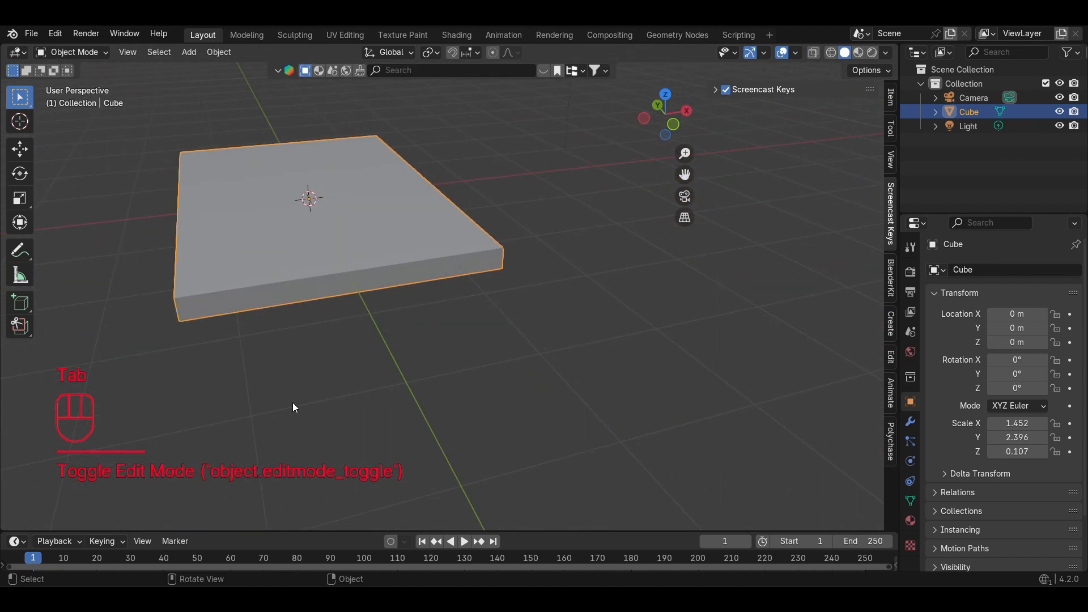
middle_click_drag(279, 305, 458, 316)
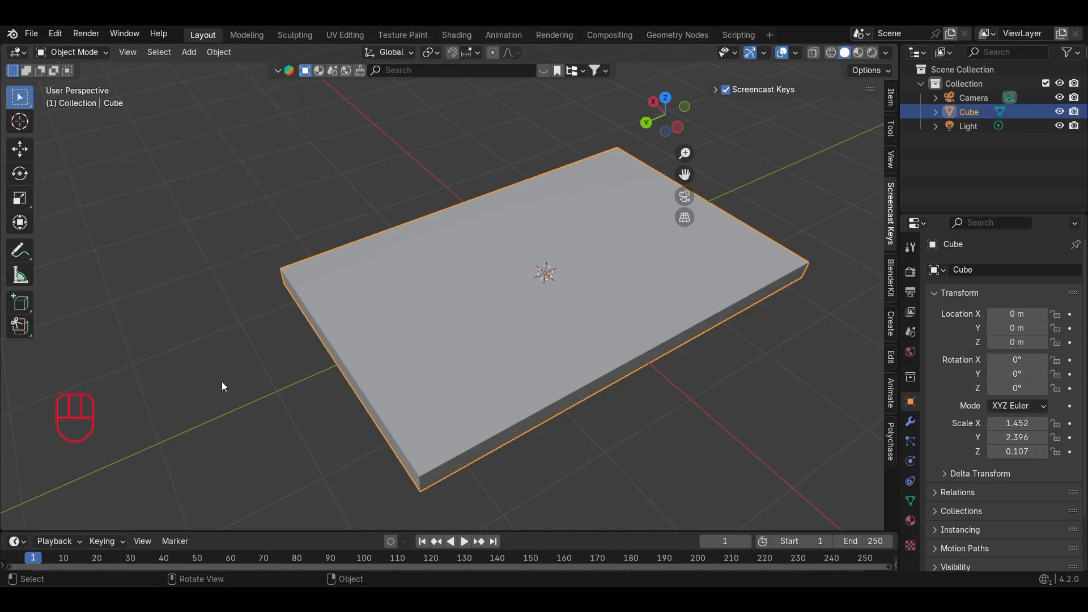
key("Tab")
middle_click_drag(219, 381, 423, 359)
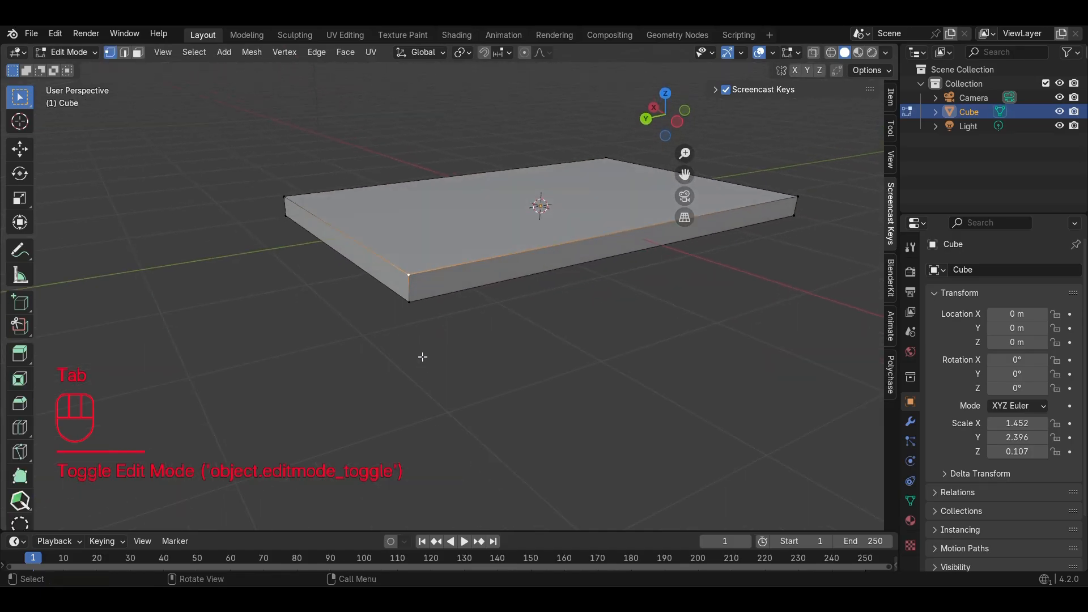
Select the lower vertex of the slab's nearest corner, then the upper vertex directly above it instead.
scroll(420, 351, "up", 3)
scroll(397, 315, "up", 2)
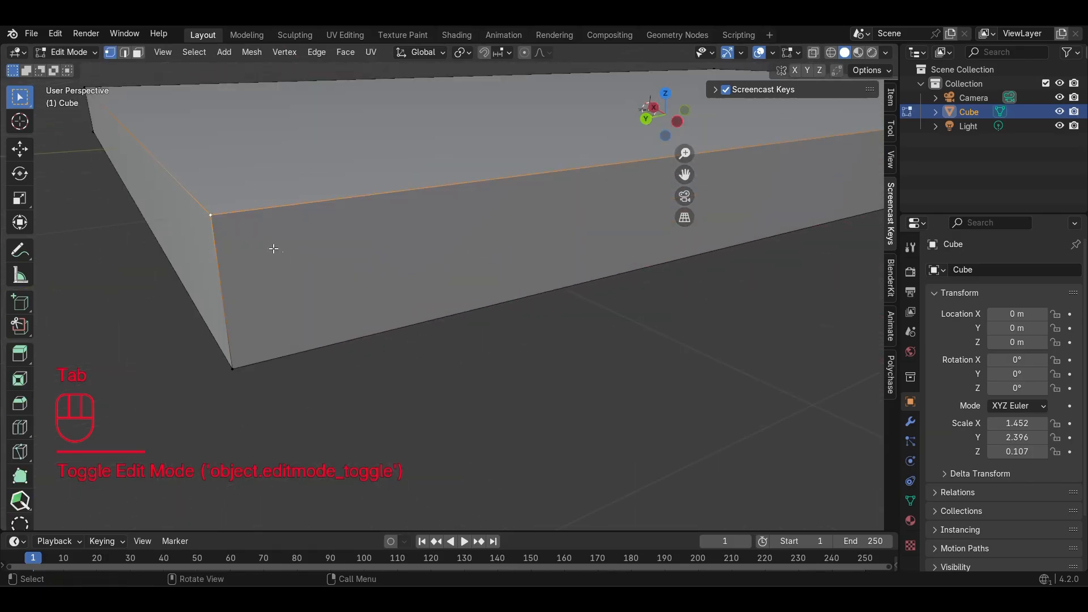
left_click(224, 376)
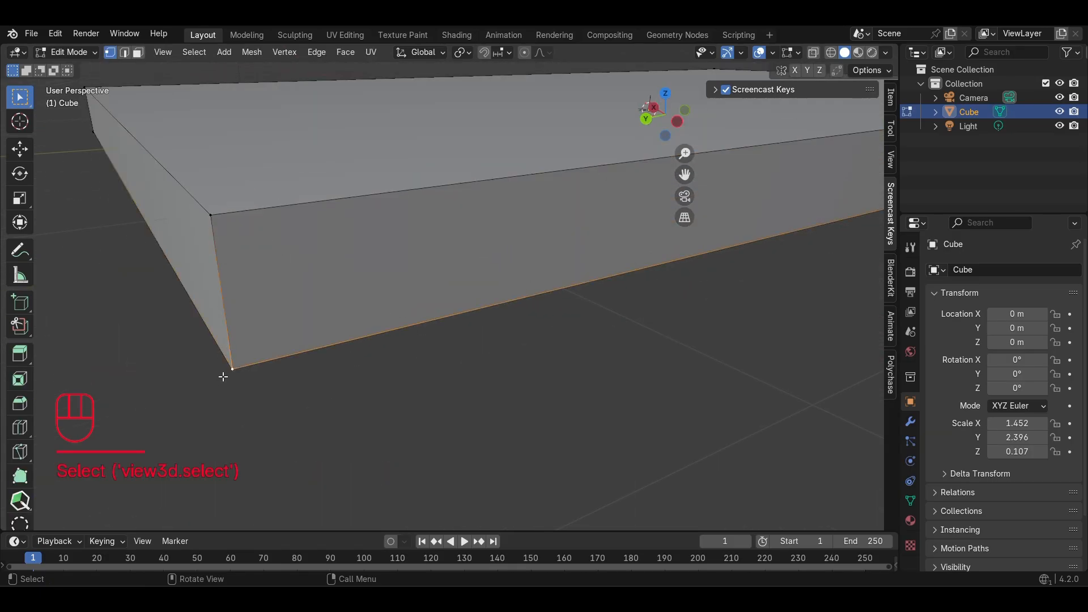
left_click(210, 217)
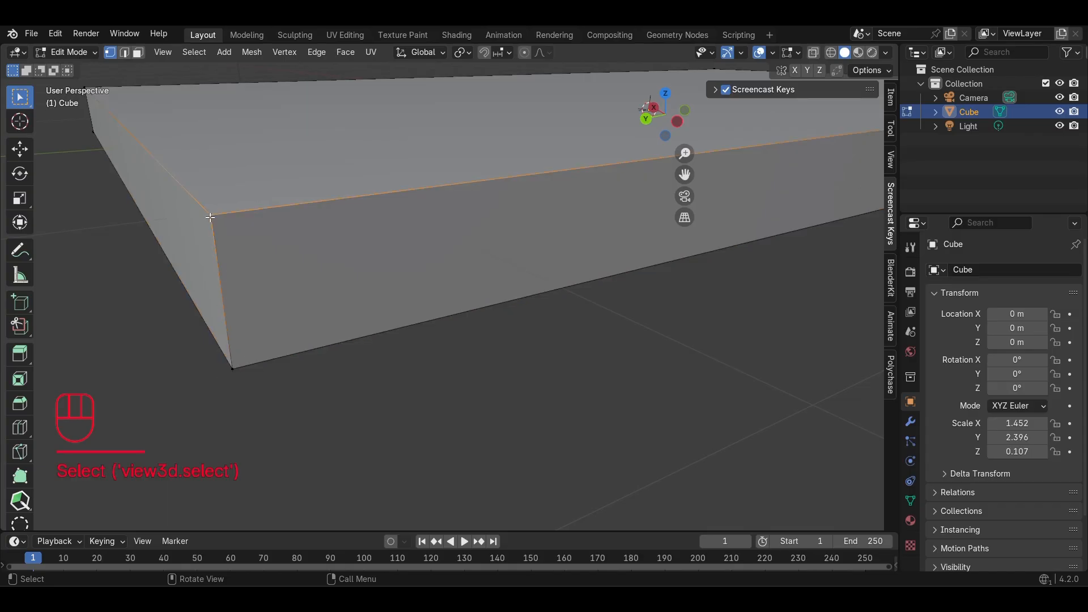
Examine the slab's corners from several angles and select the top vertex at the +X, +Y corner.
scroll(340, 272, "down", 8)
middle_click_drag(353, 286, 370, 327)
scroll(370, 326, "up", 4)
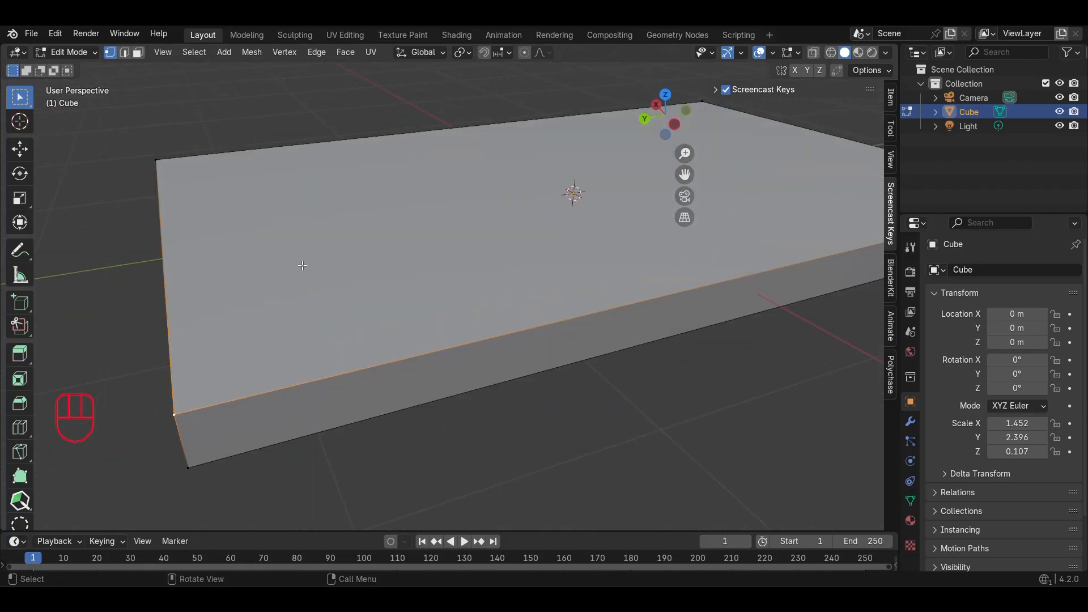
scroll(302, 265, "down", 4)
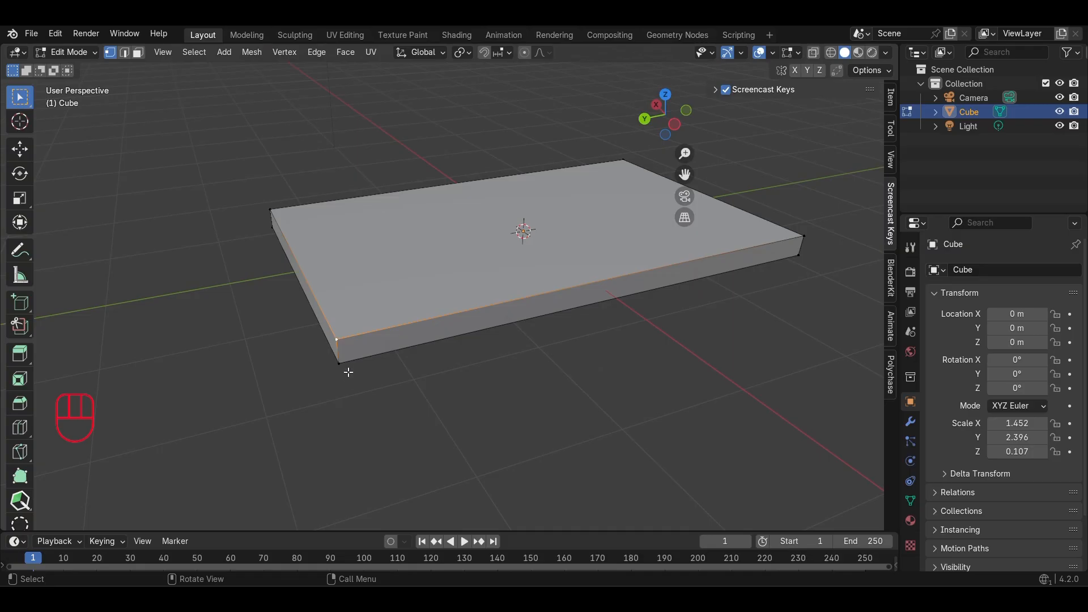
middle_click_drag(334, 359, 284, 341)
left_click(477, 315)
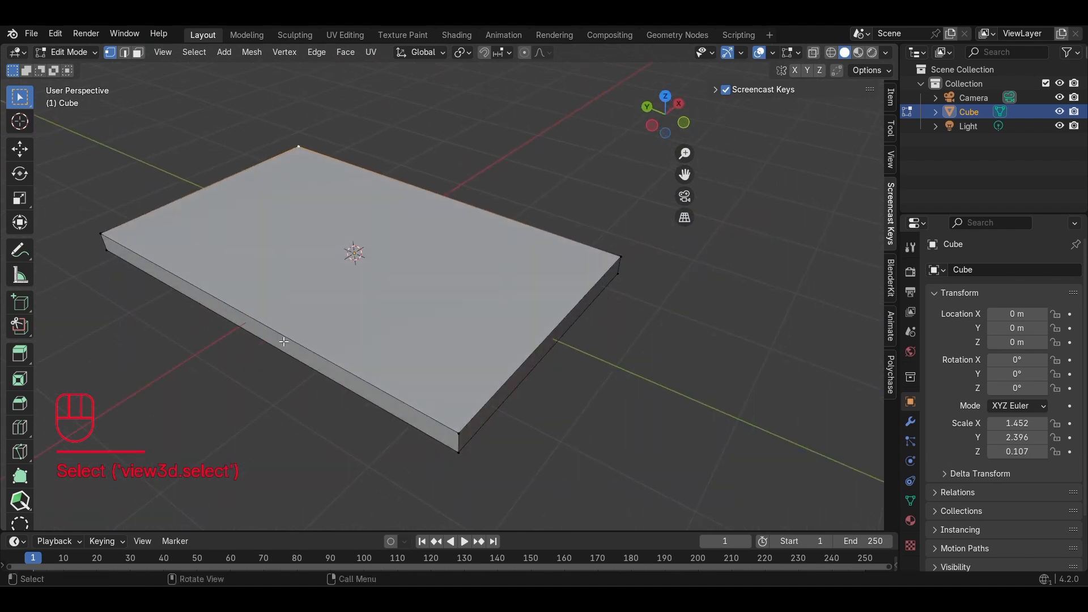
Switch to edge selection and select the vertical edge at the slab's -X, +Y corner.
left_click(125, 53)
middle_click_drag(362, 266, 426, 258)
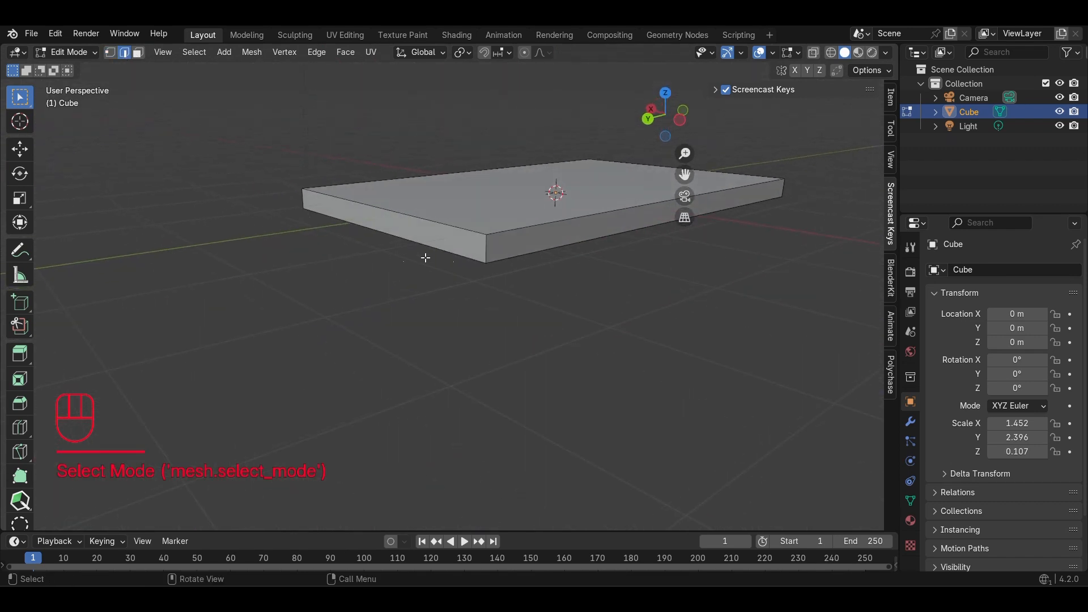
left_click(489, 253)
scroll(493, 286, "up", 6)
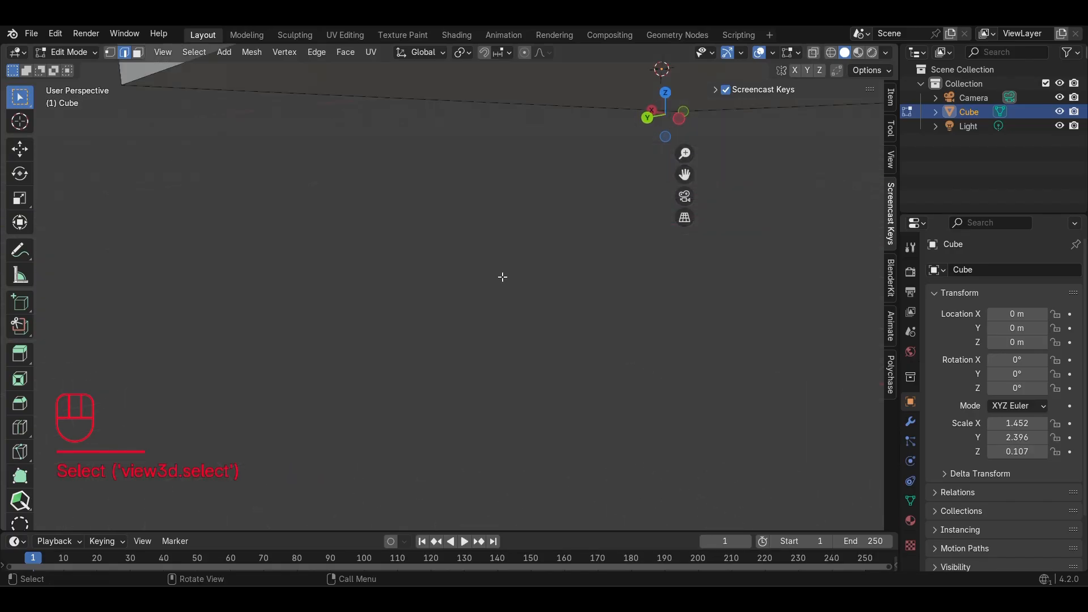
scroll(498, 286, "down", 3)
scroll(494, 265, "down", 4)
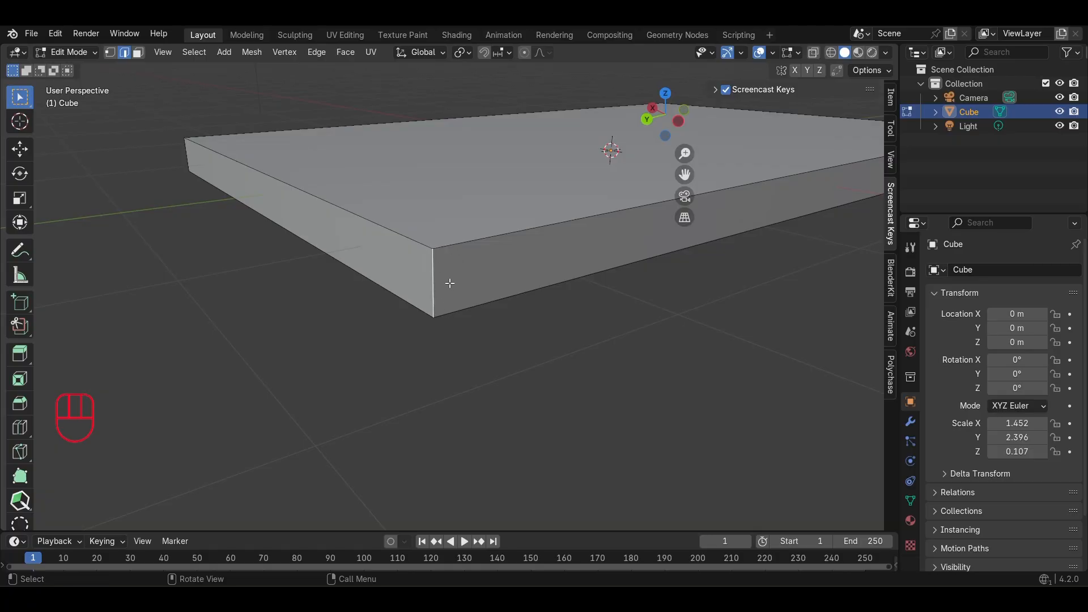
Switch to face selection and select the slab's top face, then its long side face on the -X side.
left_click(139, 52)
left_click(419, 206)
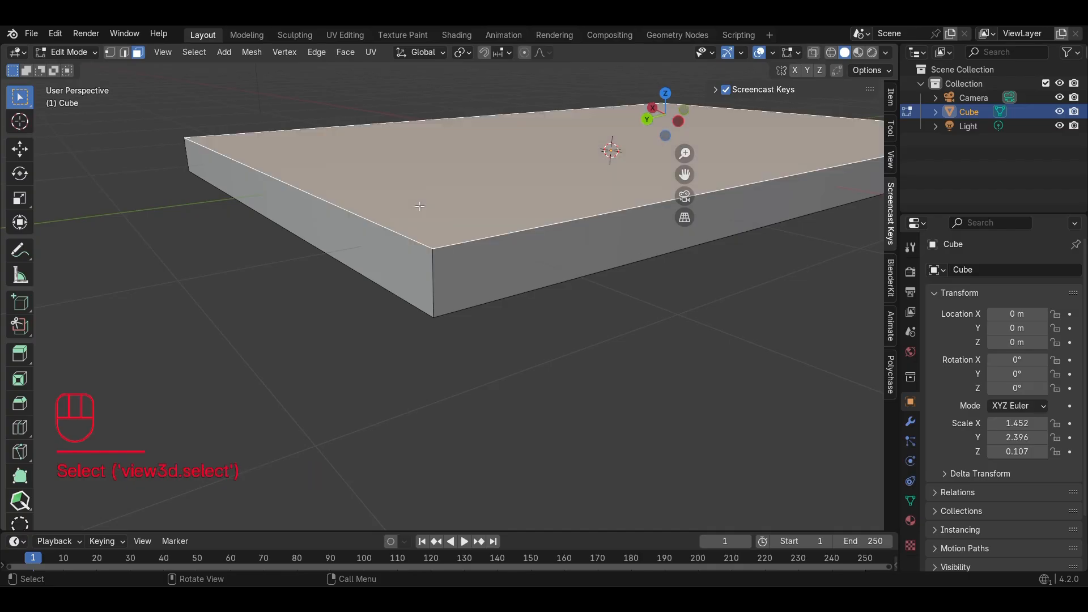
scroll(522, 279, "up", 5)
middle_click_drag(522, 280, 441, 300)
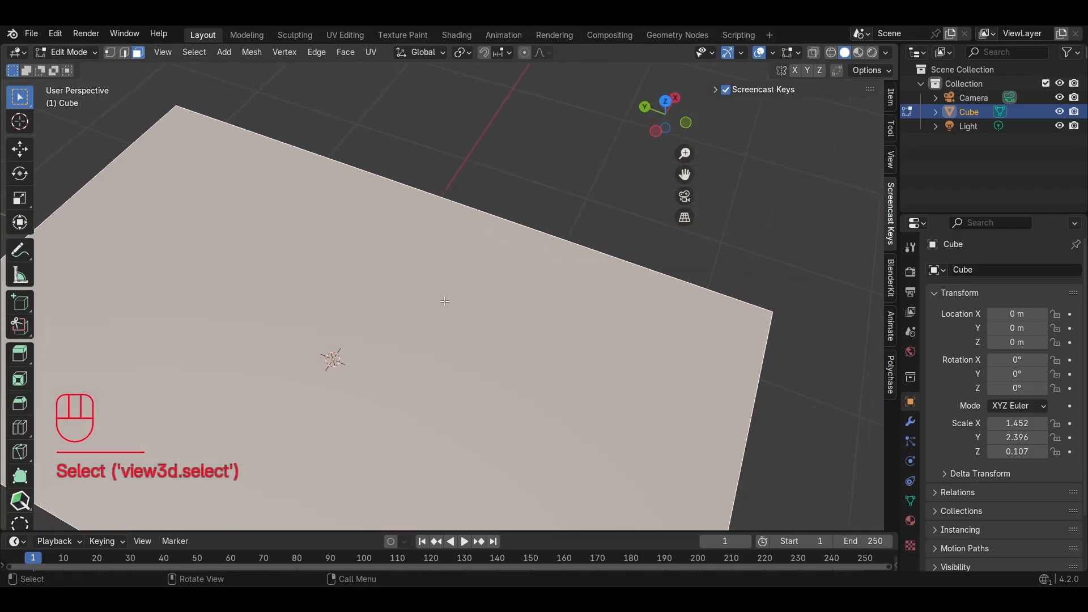
scroll(440, 300, "down", 4)
middle_click_drag(358, 335, 453, 339)
scroll(454, 340, "up", 4)
scroll(470, 351, "down", 3)
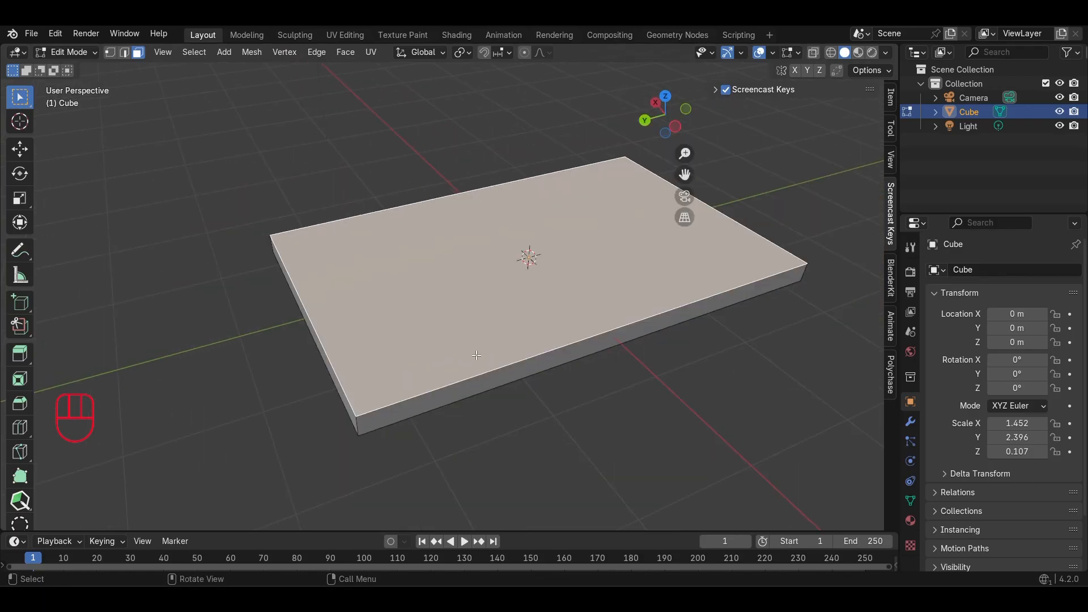
left_click(359, 428)
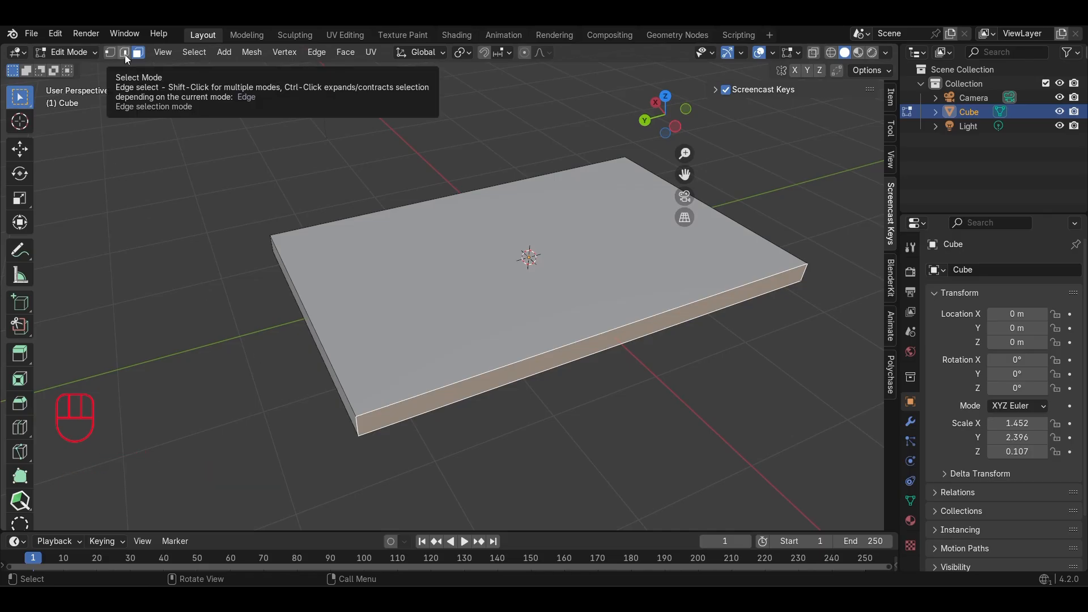
In edge selection, bevel the vertical edge at the slab's -X, +Y corner with 6 segments and an offset of about 0.08 m.
left_click(126, 54)
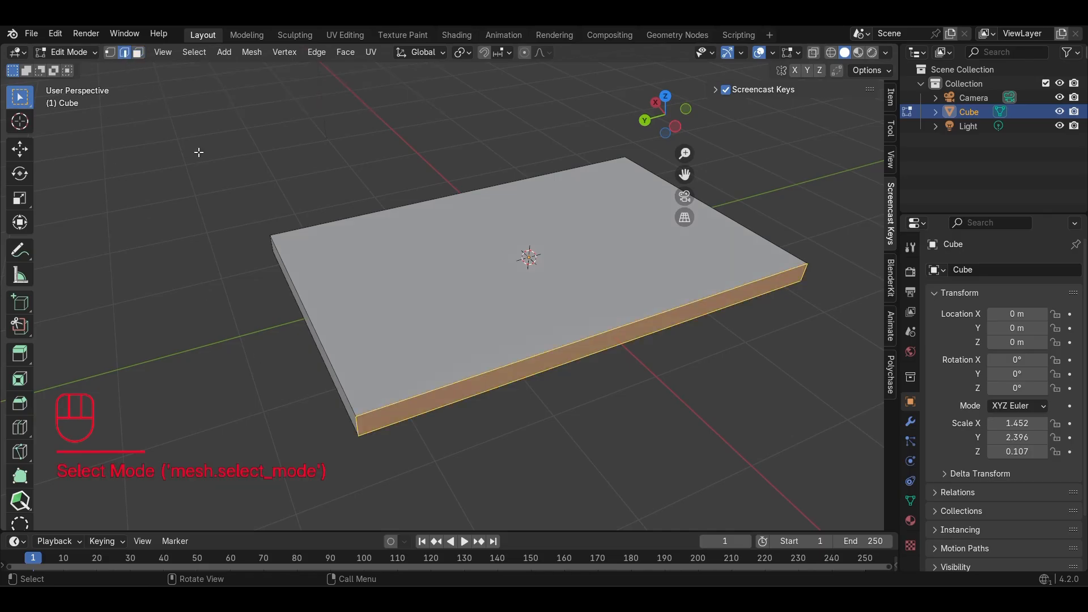
left_click(357, 423)
middle_click_drag(411, 418, 439, 363)
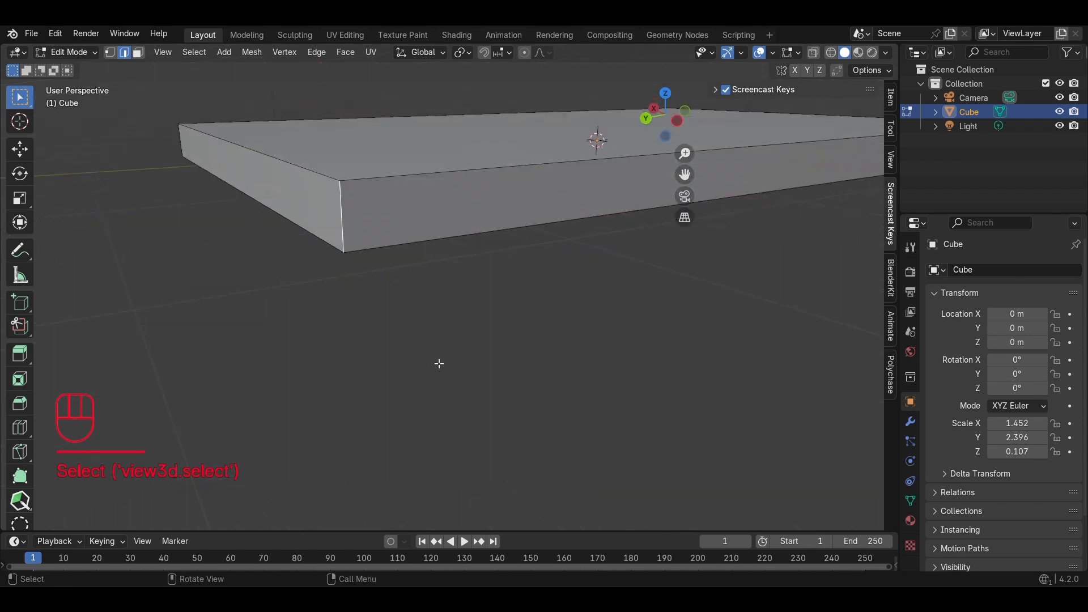
middle_click_drag(413, 292, 413, 348)
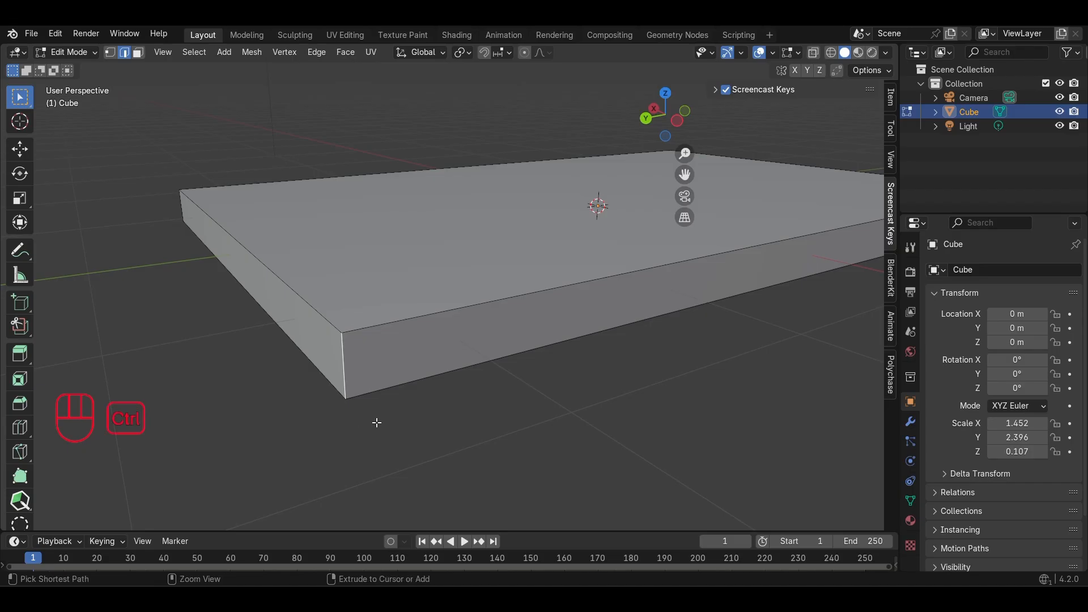
key("ctrl+b")
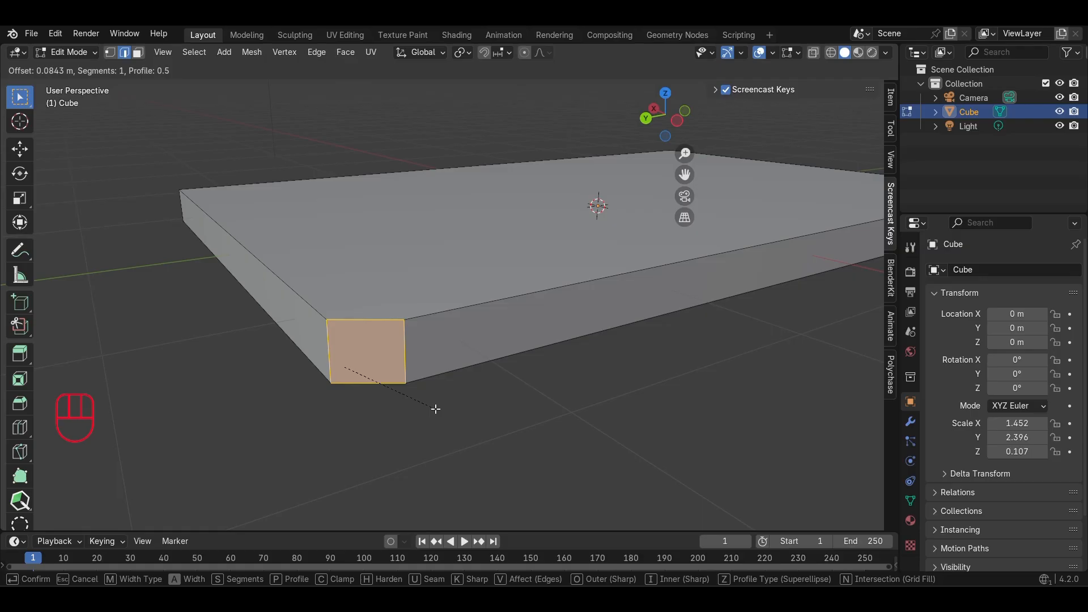
scroll(436, 408, "up", 2)
scroll(435, 409, "up", 2)
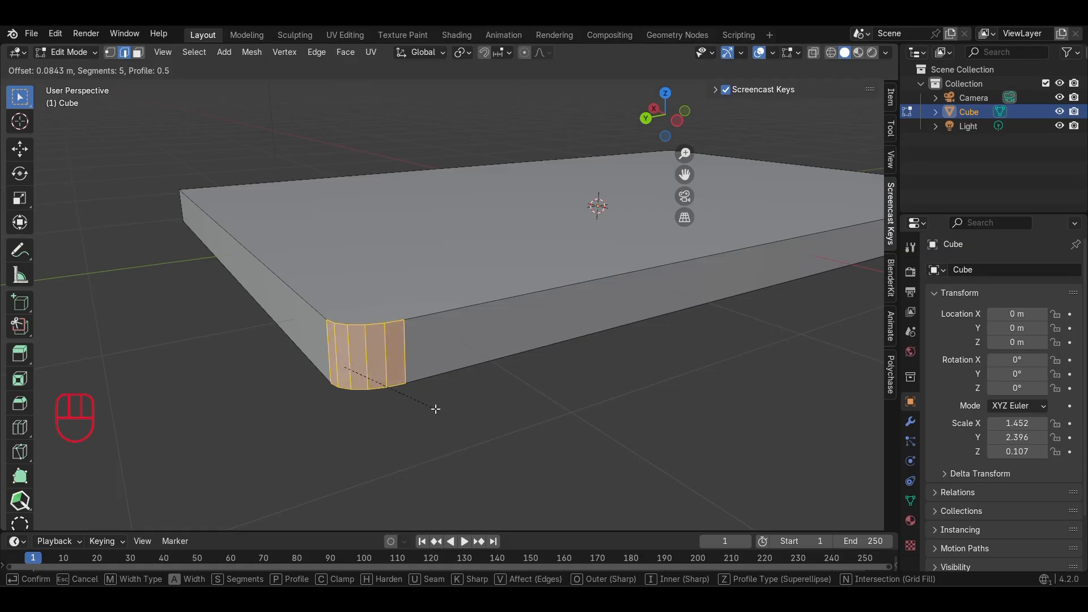
scroll(436, 409, "down", 4)
scroll(436, 408, "up", 5)
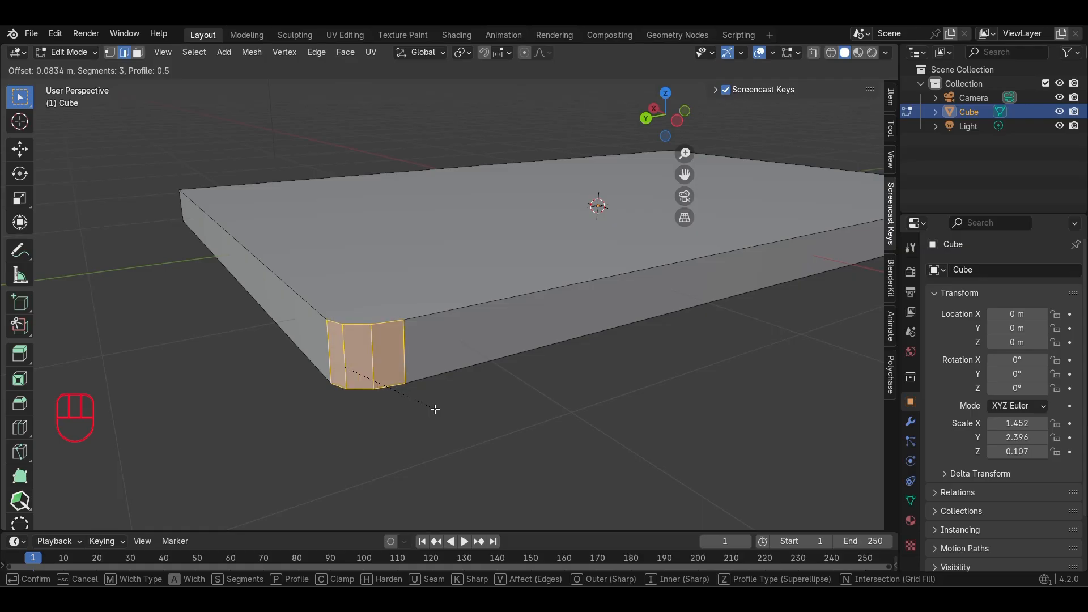
scroll(435, 409, "down", 3)
scroll(435, 409, "down", 2)
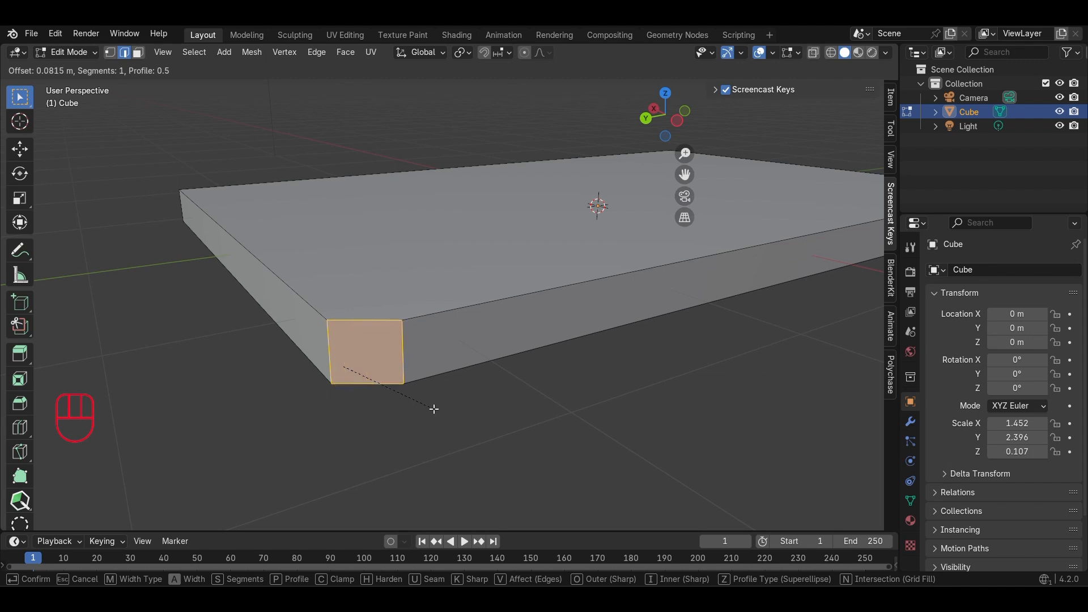
scroll(433, 410, "up", 4)
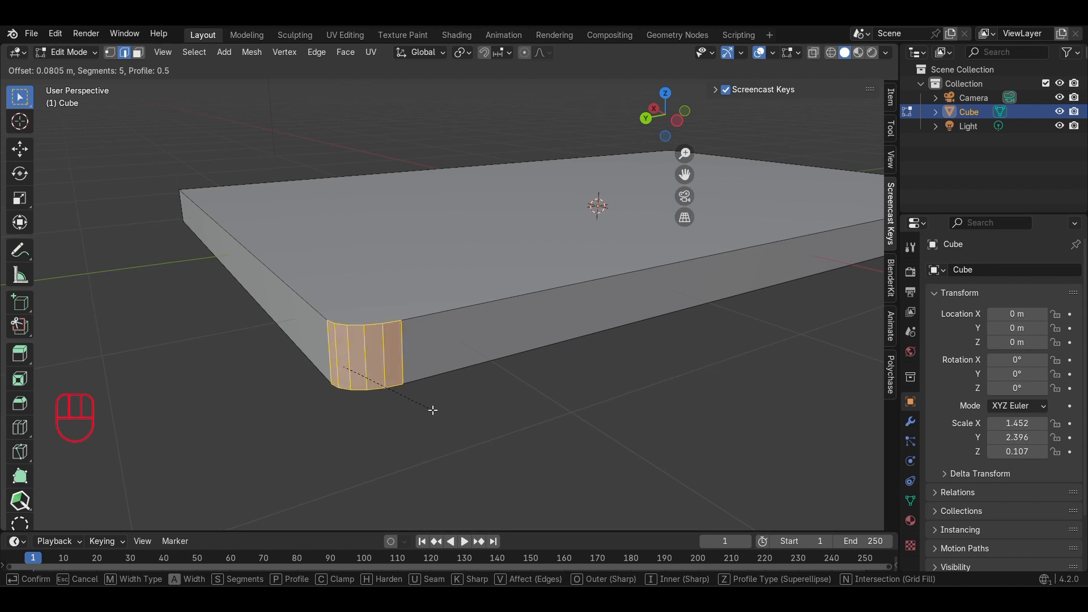
scroll(434, 410, "down", 4)
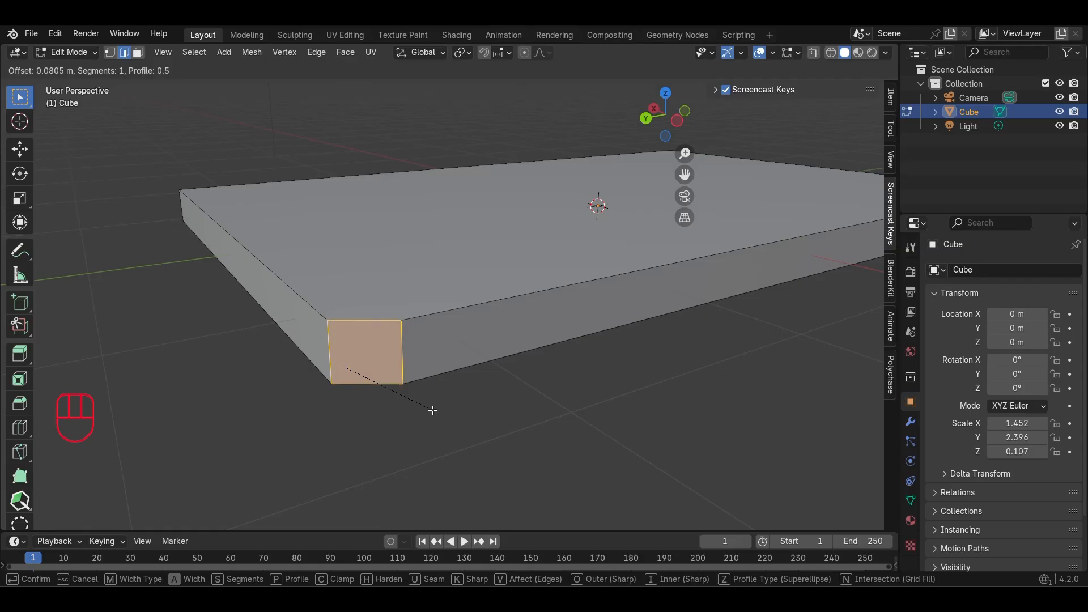
scroll(432, 410, "up", 1)
scroll(433, 410, "up", 4)
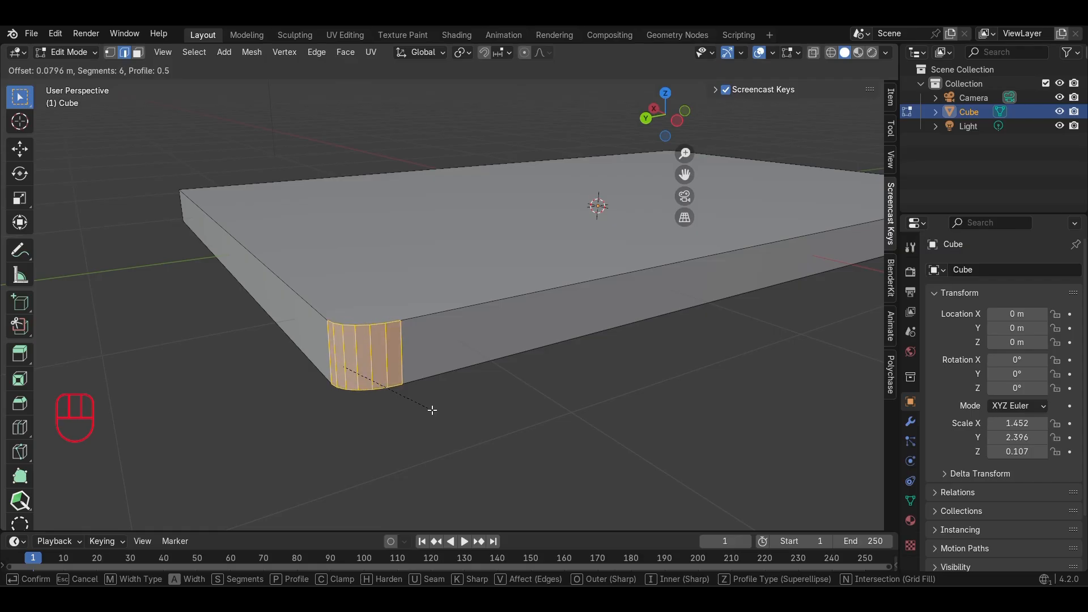
left_click(433, 410)
Bevel the vertical edge at the slab's +X, +Y corner with 6 segments, rounding it similarly to the first corner.
scroll(420, 413, "down", 2)
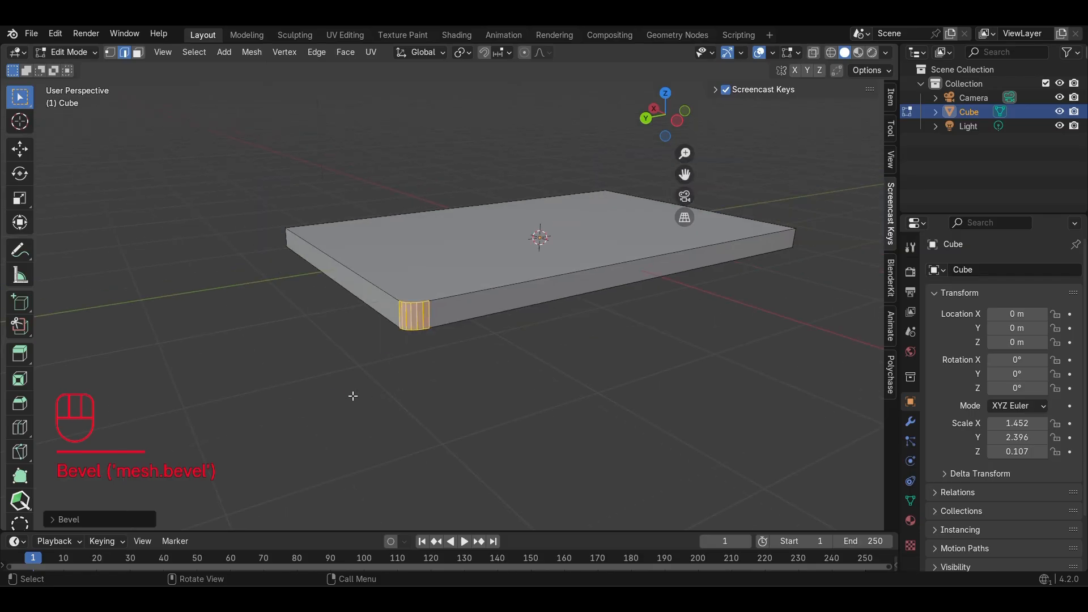
mouse_move(353, 396)
middle_mouse_down()
mouse_move(426, 396)
mouse_move(338, 389)
mouse_move(343, 376)
mouse_move(340, 385)
middle_mouse_up()
scroll(357, 384, "up", 4)
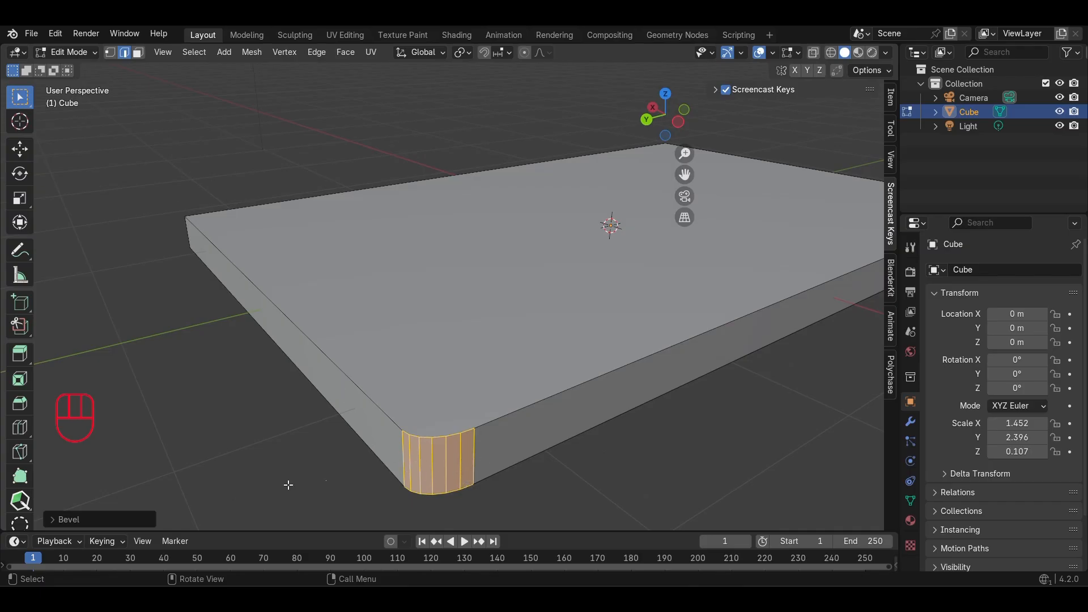
middle_click_drag(306, 339, 510, 380)
scroll(512, 390, "up", 3)
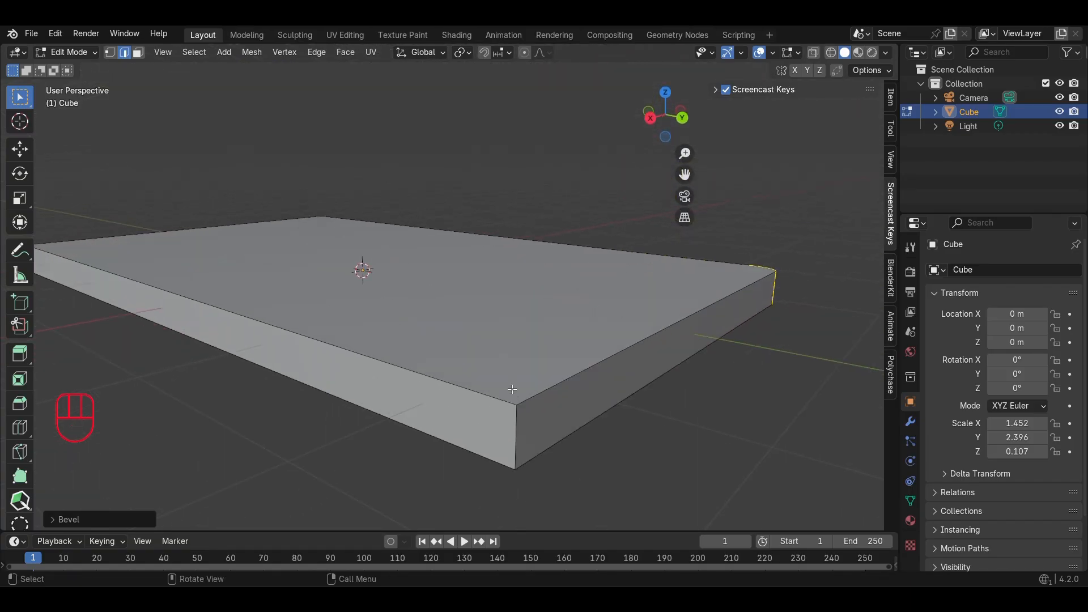
left_click(516, 433)
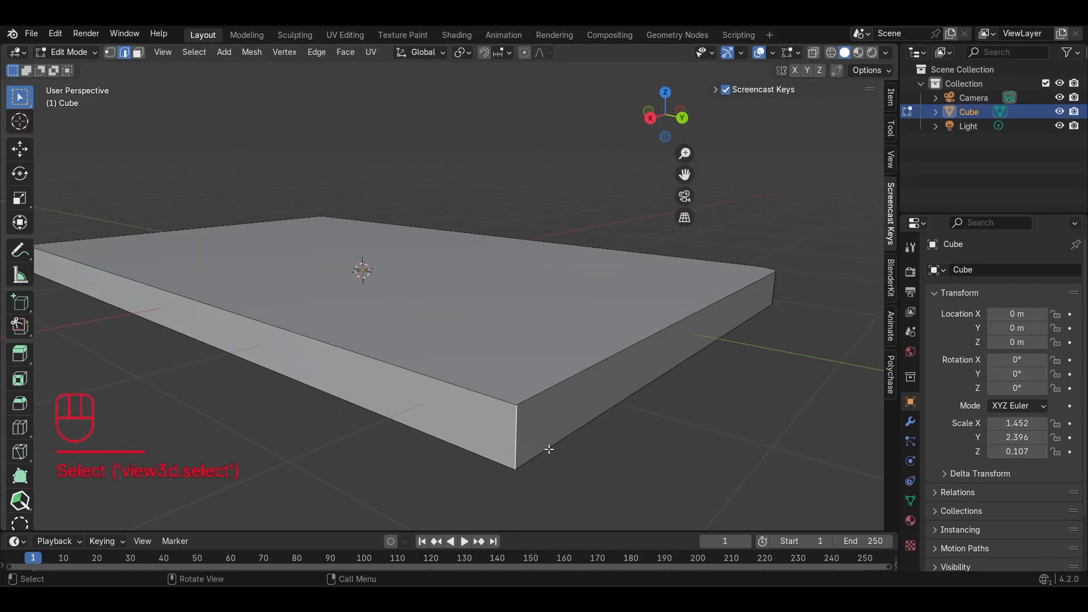
key("ctrl+b")
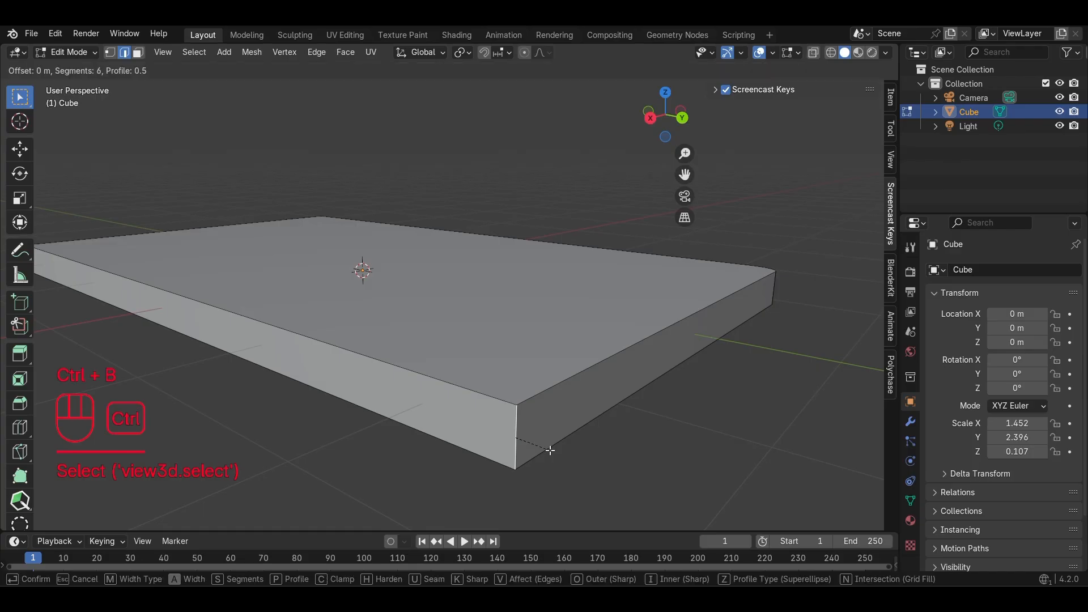
left_click(587, 471)
Bevel the vertical edge at the slab's -X, -Y corner with 6 segments and an offset of about 0.1 m.
middle_click_drag(583, 454, 236, 469)
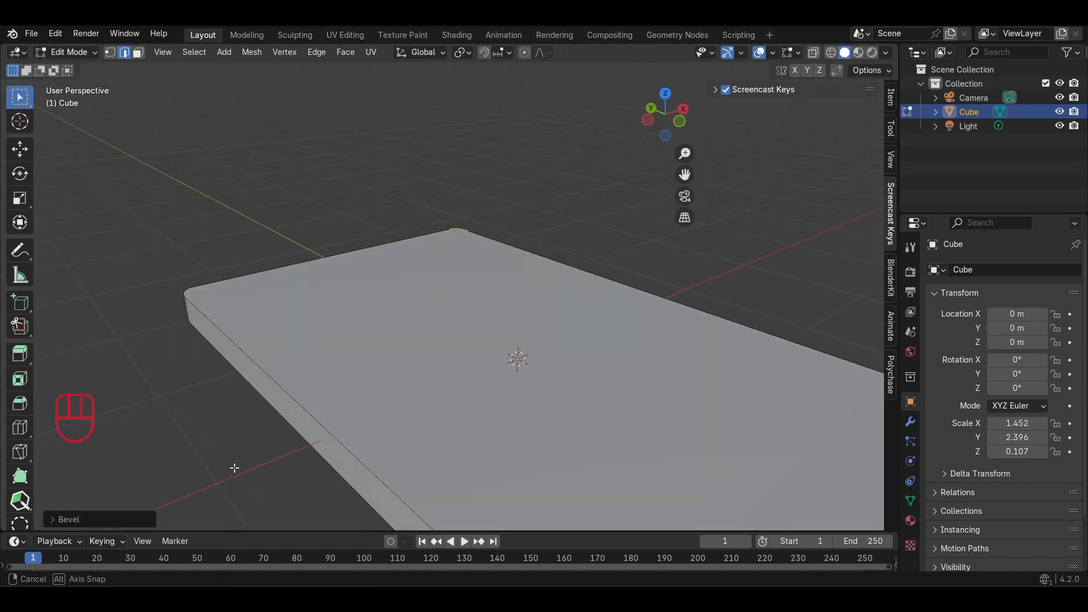
scroll(380, 452, "down", 4)
left_click(542, 407)
middle_click_drag(543, 407, 511, 389)
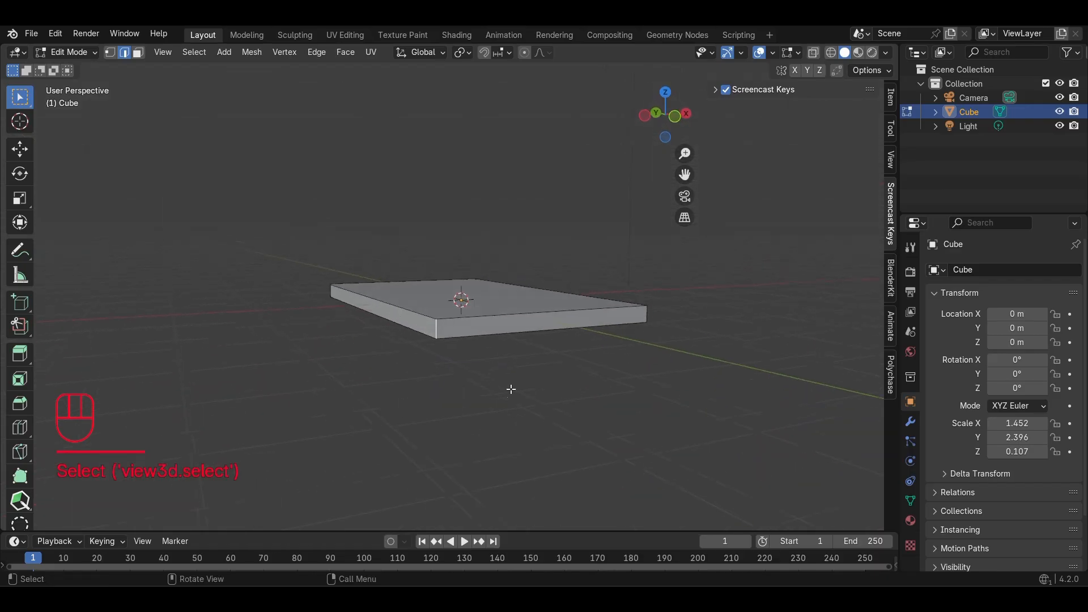
scroll(511, 387, "up", 5)
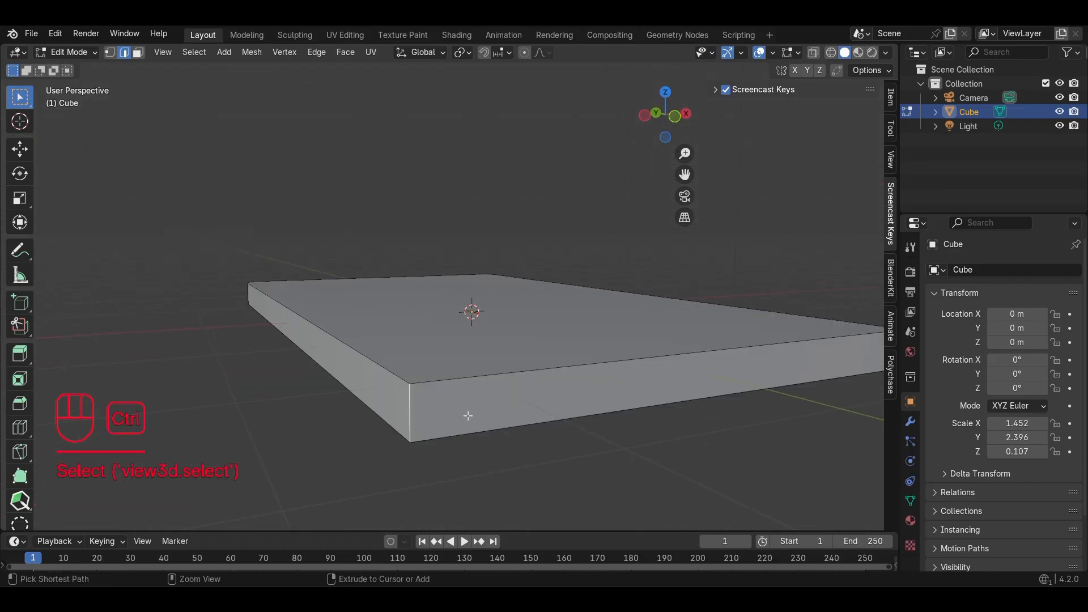
key("ctrl+b")
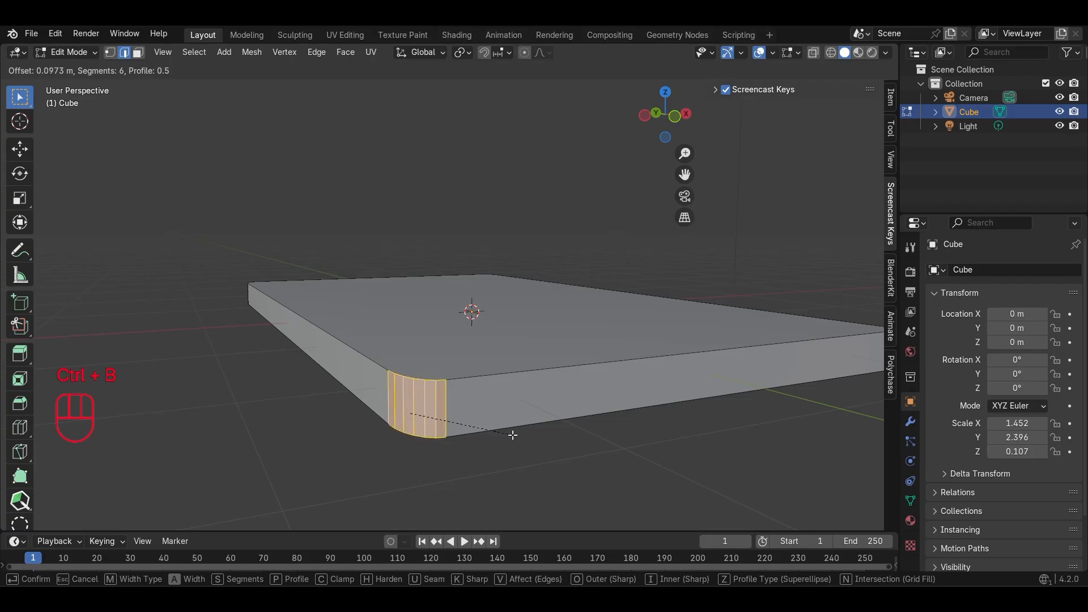
left_click(509, 435)
Bevel the vertical edge at the slab's +X, -Y corner with 6 segments and a width of about 0.124 m.
middle_click_drag(509, 436, 417, 440)
left_click(456, 452)
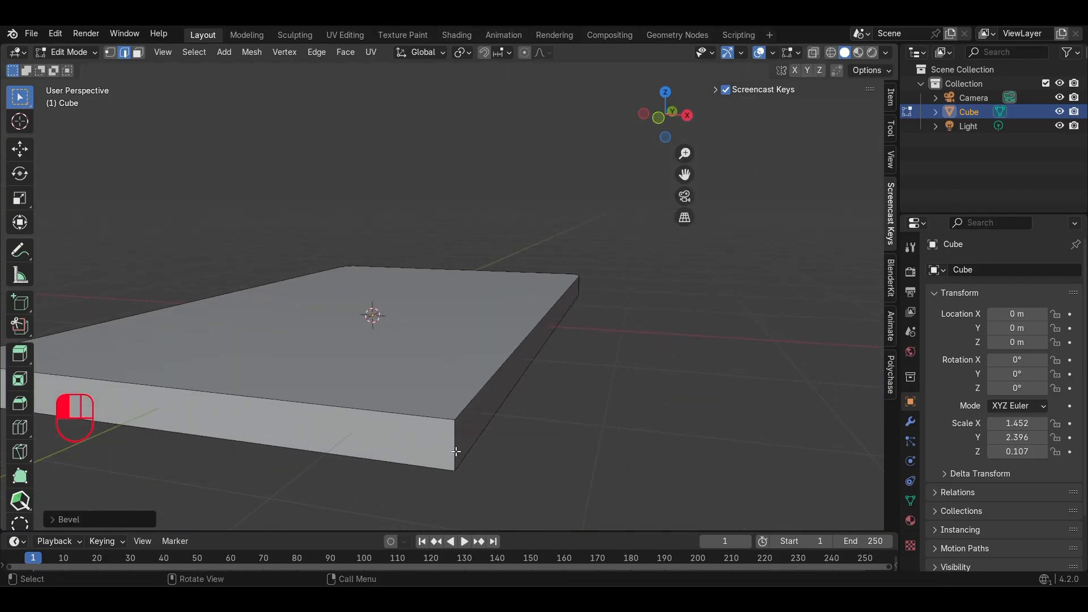
key("ctrl")
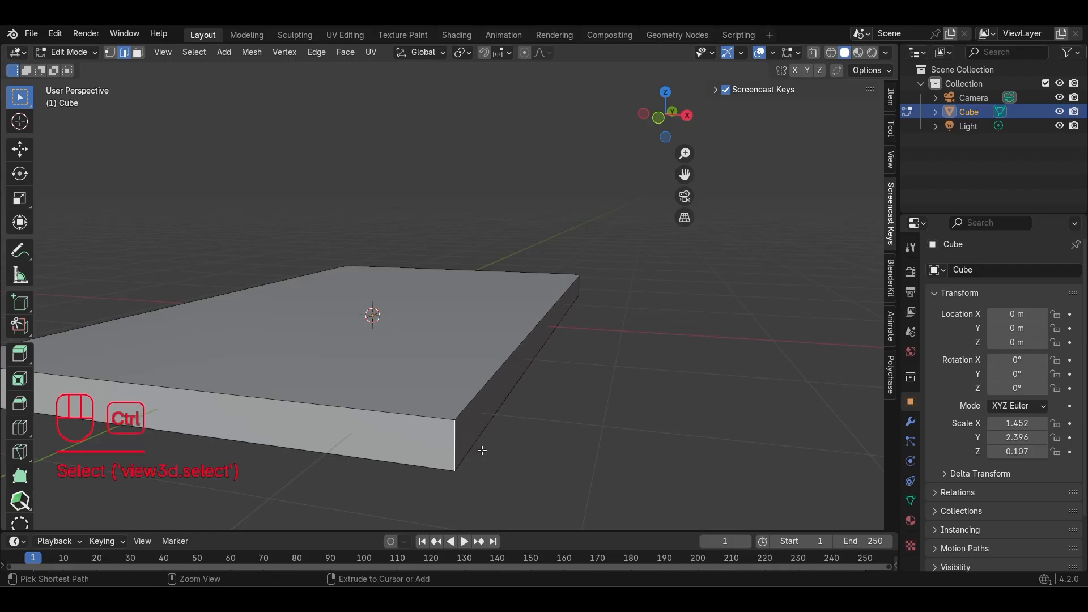
key("ctrl+b")
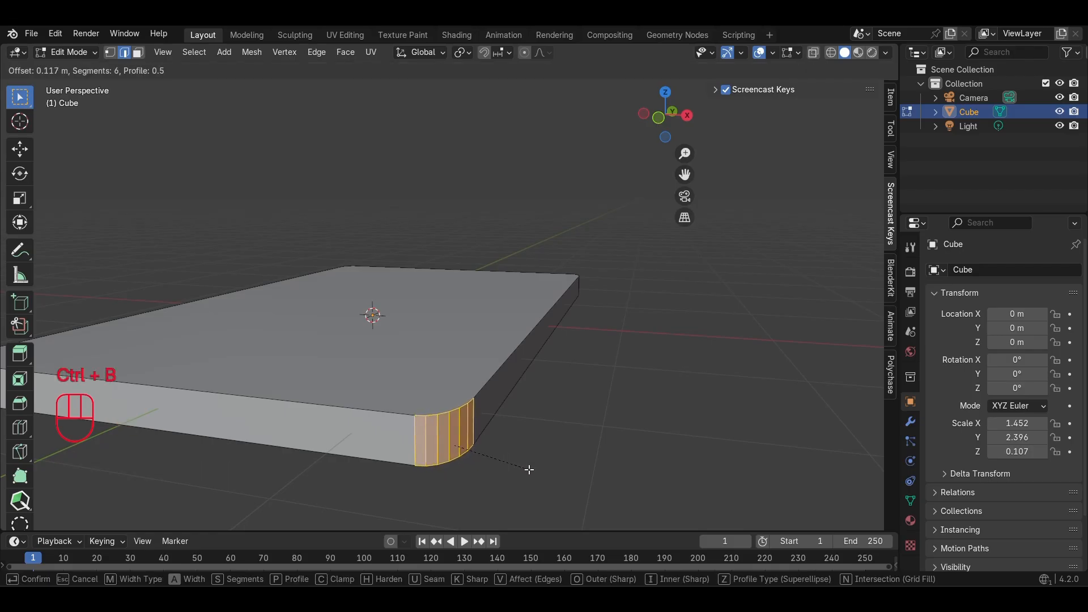
left_click(529, 470)
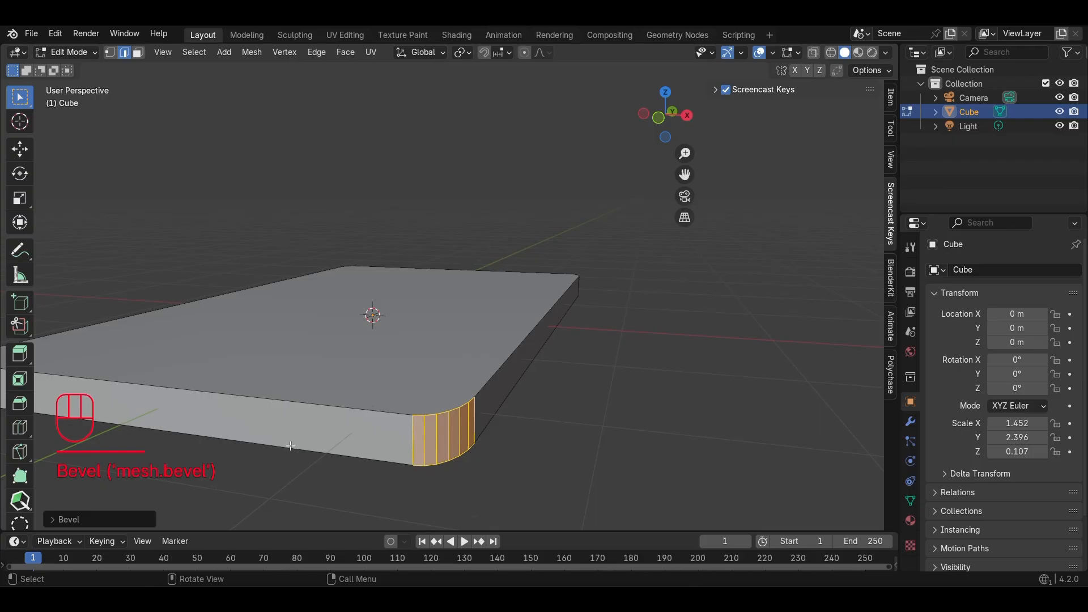
middle_click_drag(290, 447, 332, 452)
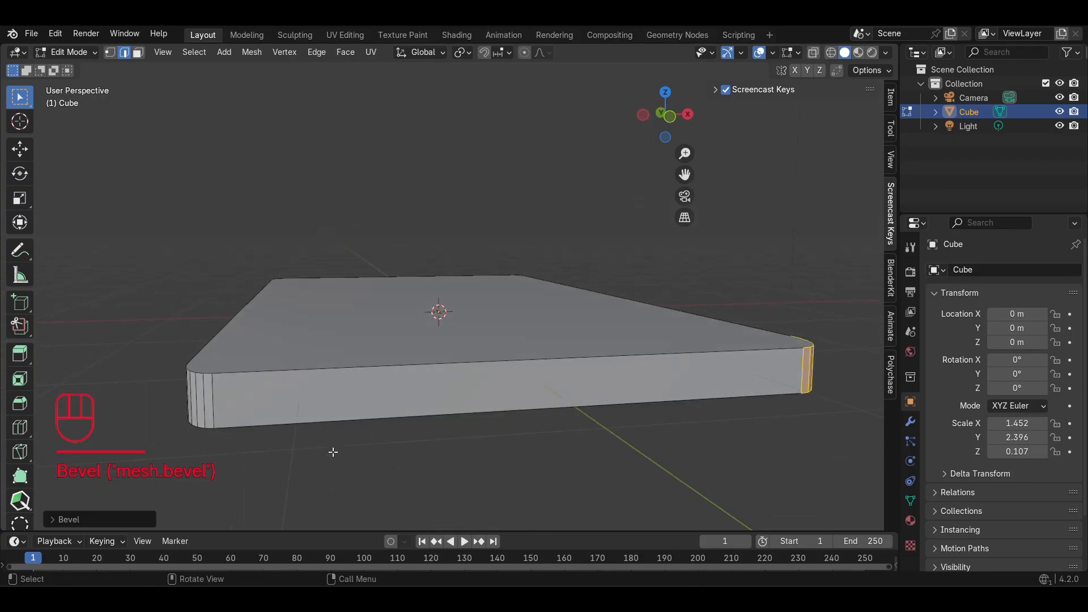
Expand the last bevel's settings and raise its segments to 11.
left_click(77, 520)
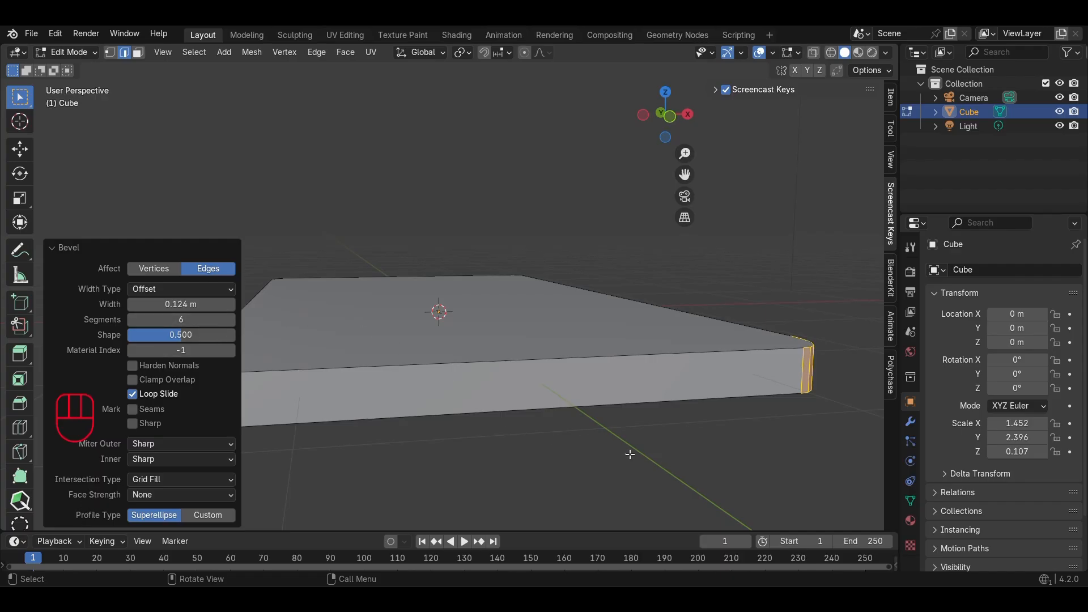
middle_click_drag(630, 454, 556, 449)
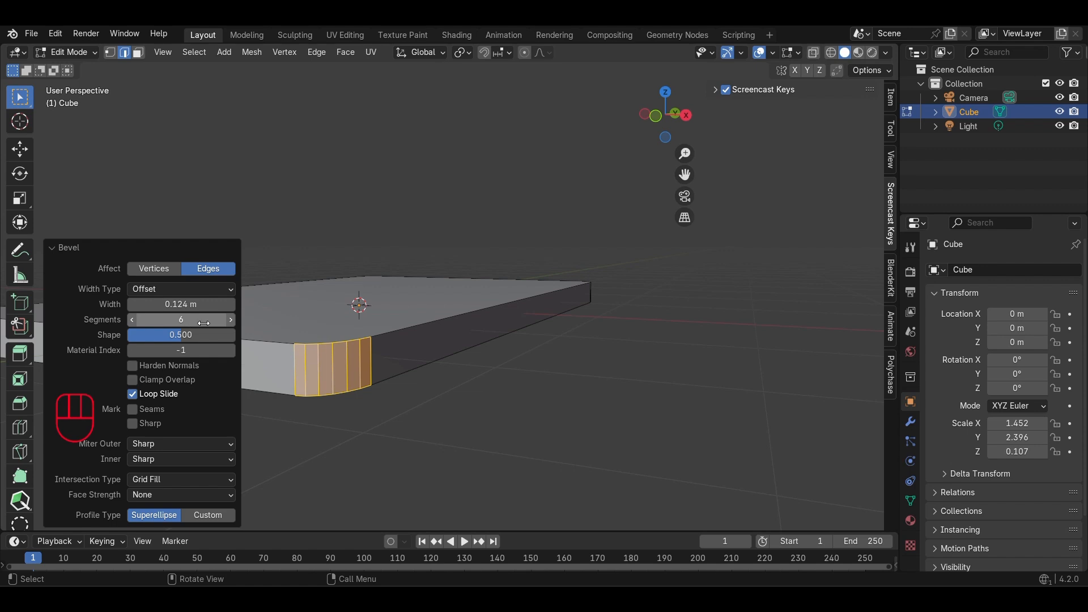
mouse_move(203, 323)
left_mouse_down()
mouse_move(176, 323)
mouse_move(210, 319)
left_mouse_up()
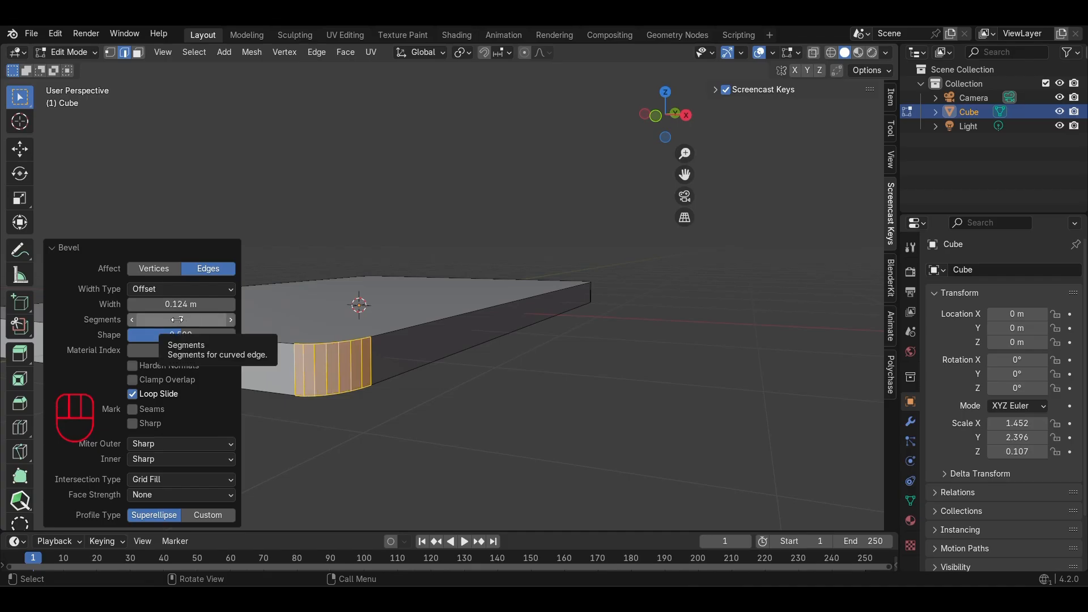
left_click(178, 320)
left_click_drag(177, 320, 230, 322)
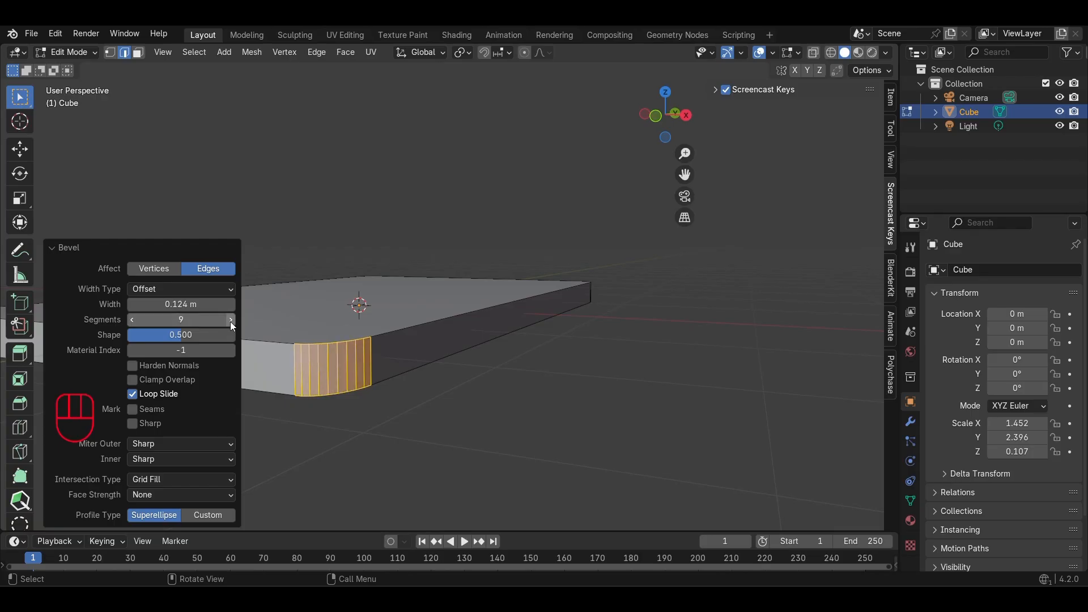
left_click(231, 319)
left_click(231, 319)
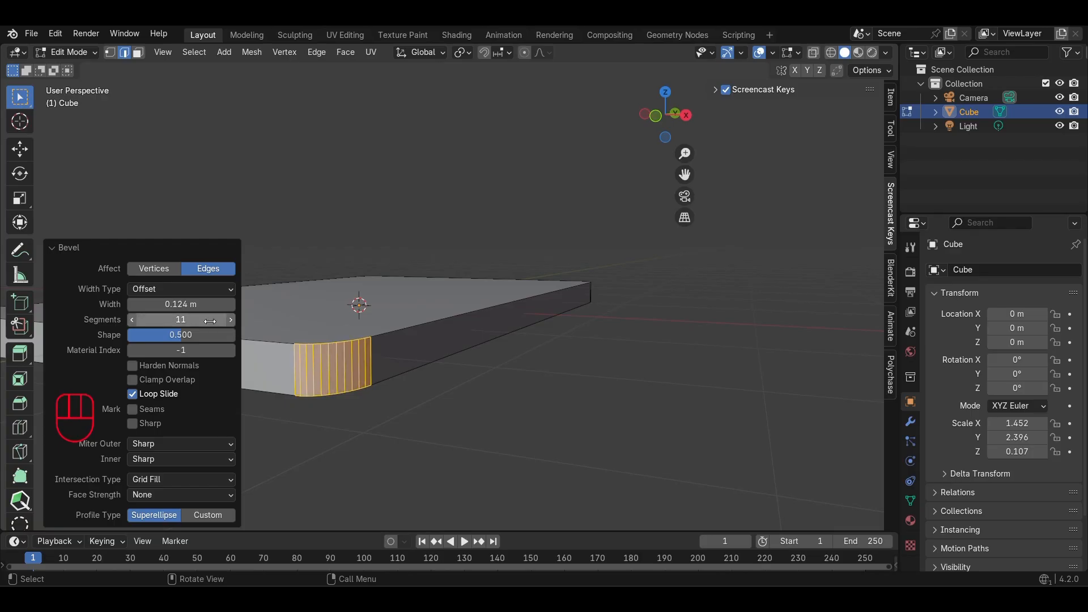
Set the corner bevel's segments back to 6 and check the available width types, keeping Offset.
left_click(131, 318)
left_click(130, 320)
left_click(131, 319)
left_click(131, 320)
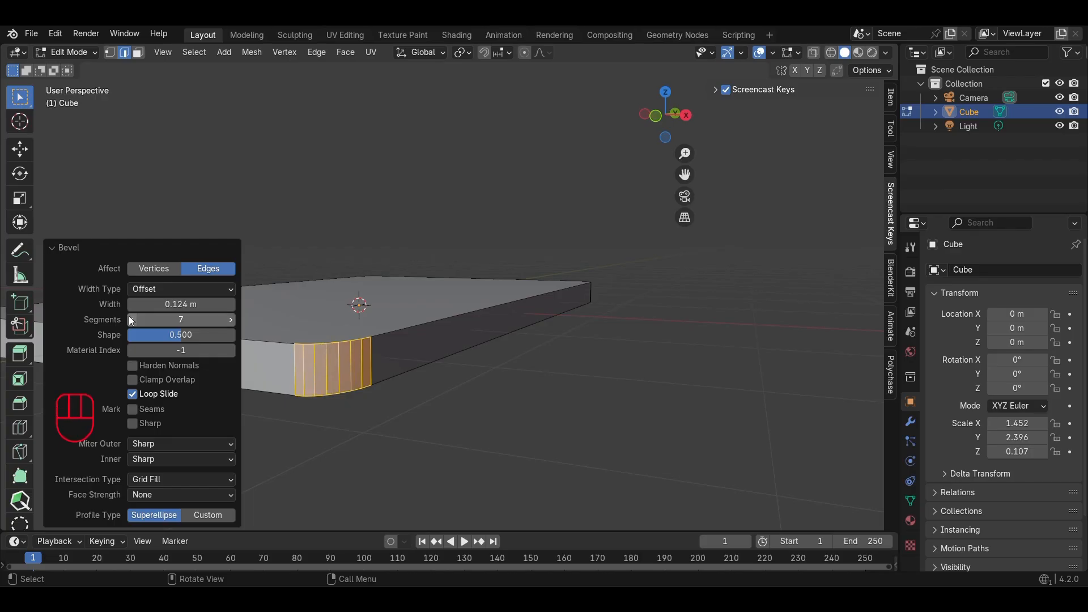
left_click(131, 320)
mouse_move(183, 304)
left_mouse_down()
mouse_move(230, 304)
mouse_move(173, 304)
mouse_move(202, 305)
mouse_move(188, 304)
left_mouse_up()
left_click(180, 290)
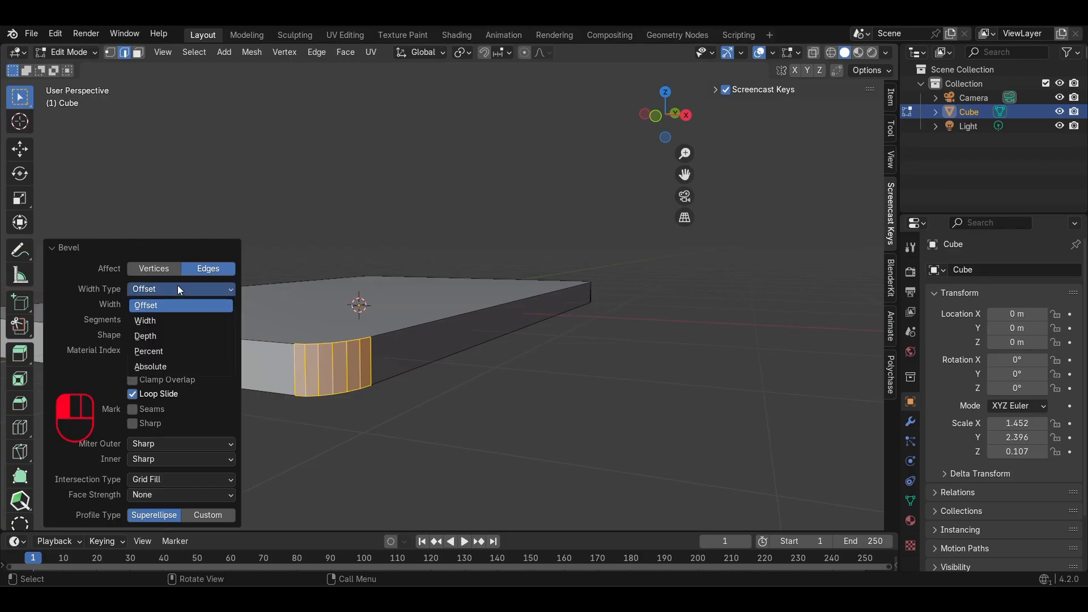
left_click(178, 289)
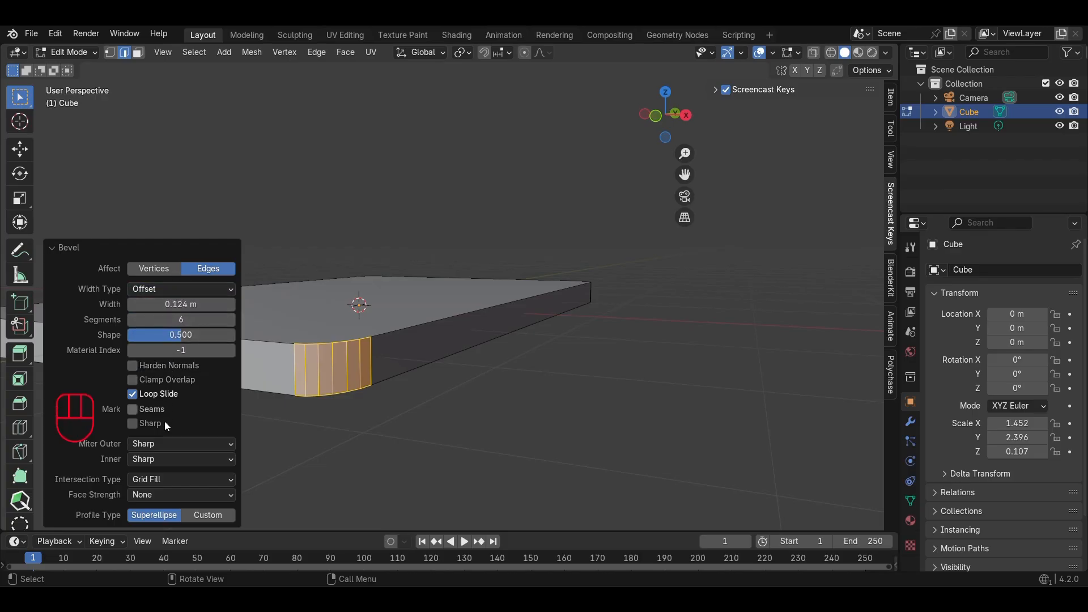
Try the bevel on vertices, switch it back to edges and collapse the bevel settings.
scroll(345, 466, "down", 3)
scroll(345, 465, "up", 2)
middle_click_drag(337, 455, 385, 483)
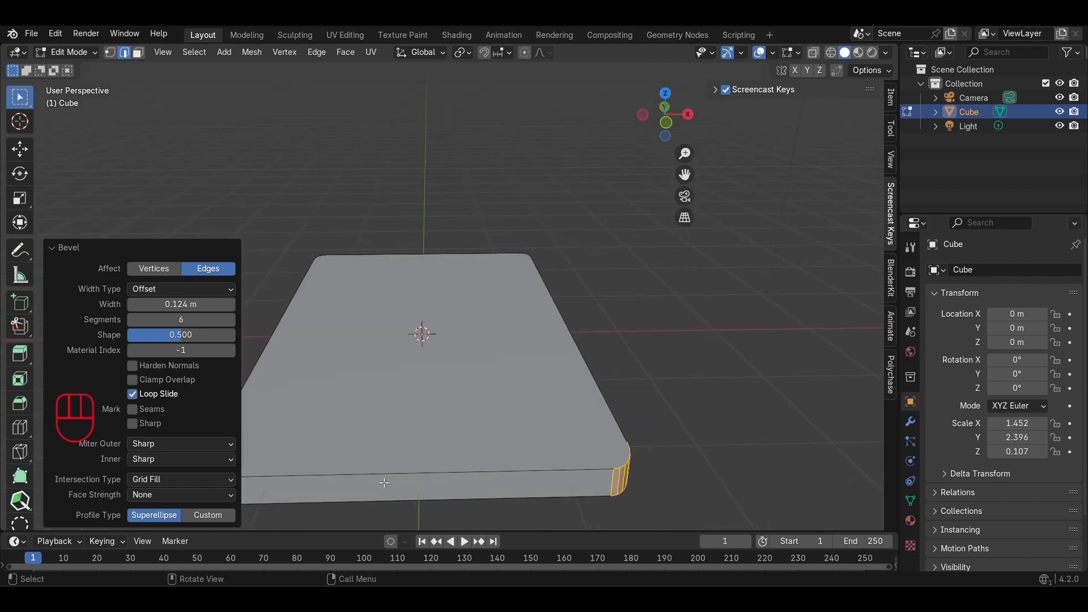
left_click(161, 269)
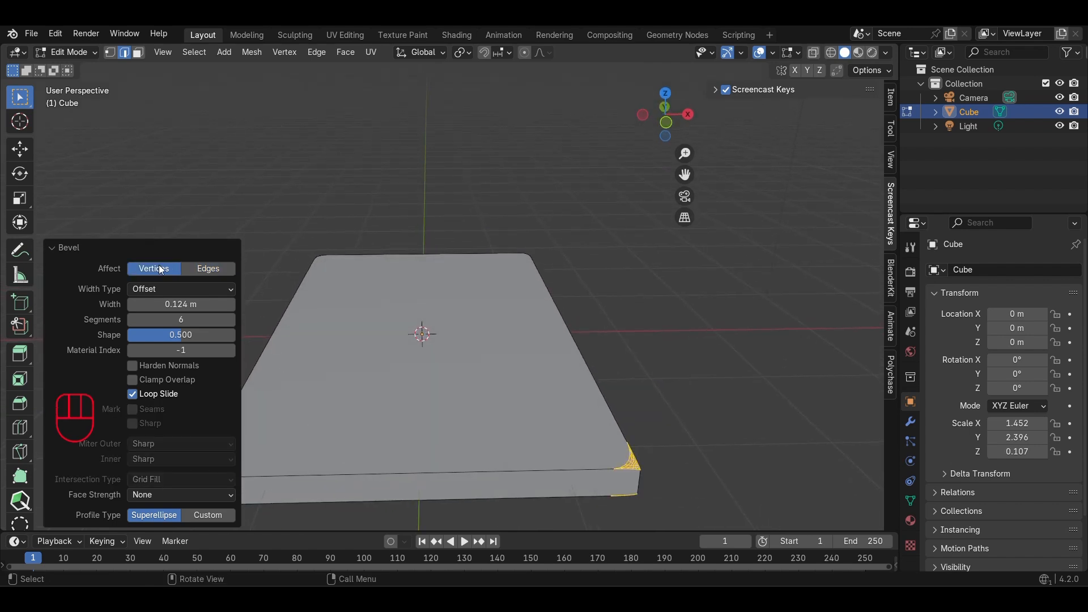
left_click(205, 267)
middle_click_drag(275, 327, 368, 389)
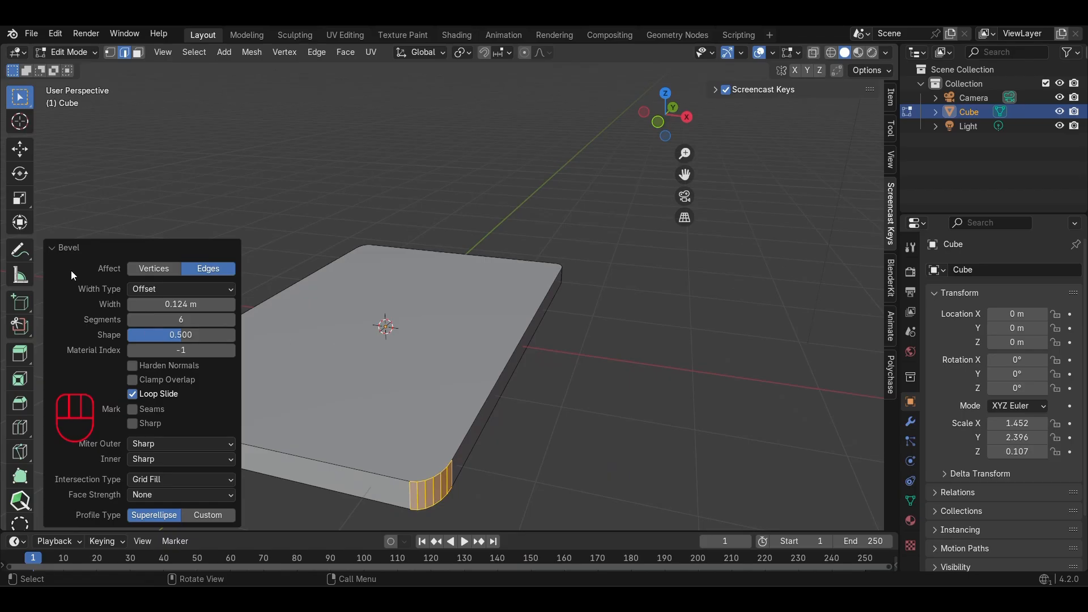
left_click(56, 250)
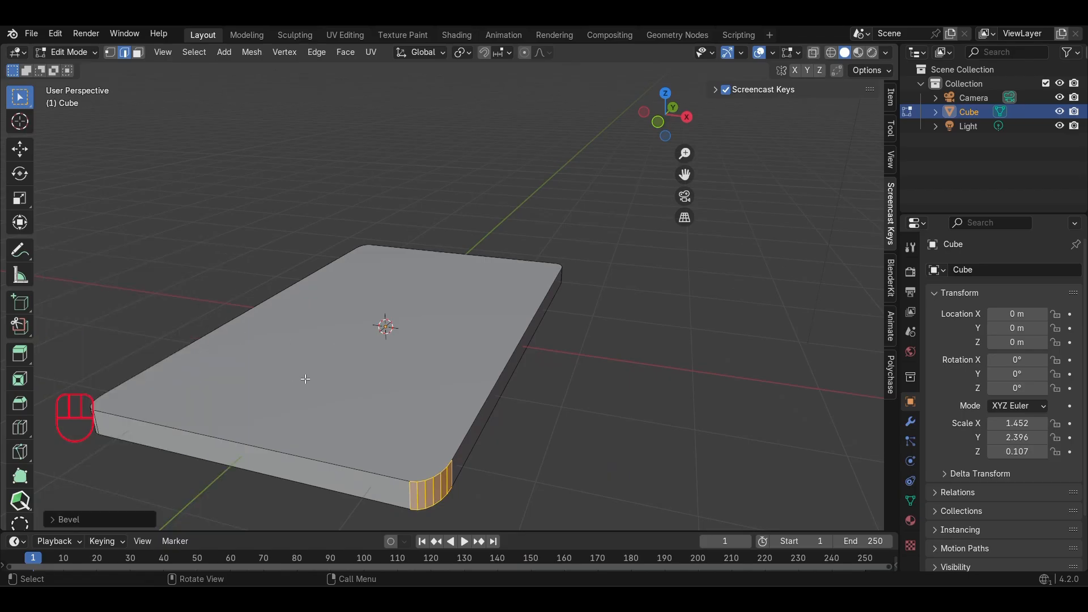
Return to Object Mode and look over the slab's rounded corners from close up.
key("Tab")
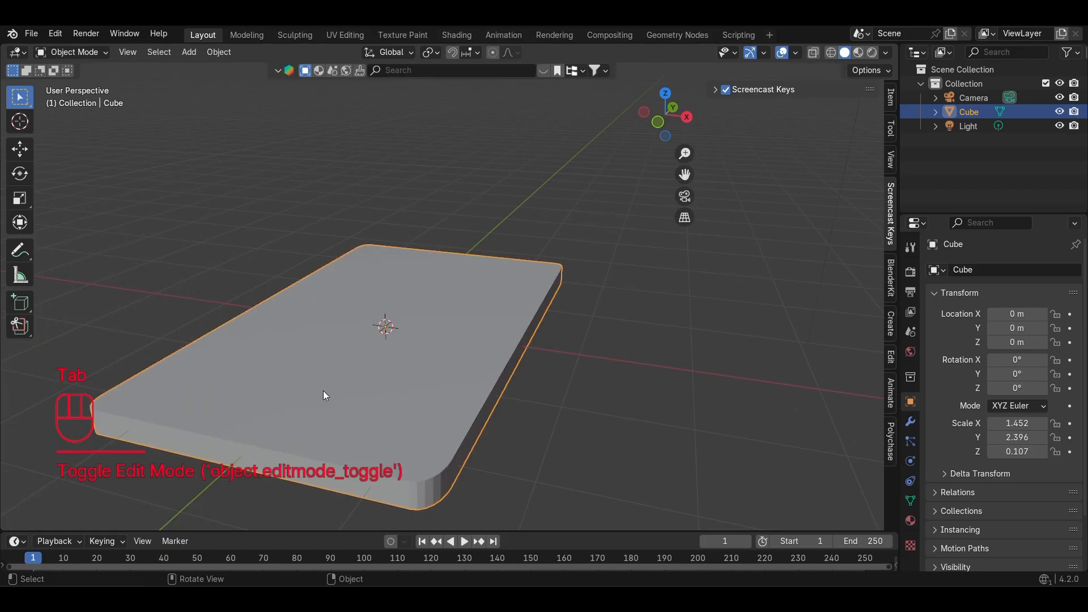
middle_click_drag(323, 390, 341, 374)
scroll(375, 380, "up", 3)
scroll(462, 373, "up", 3)
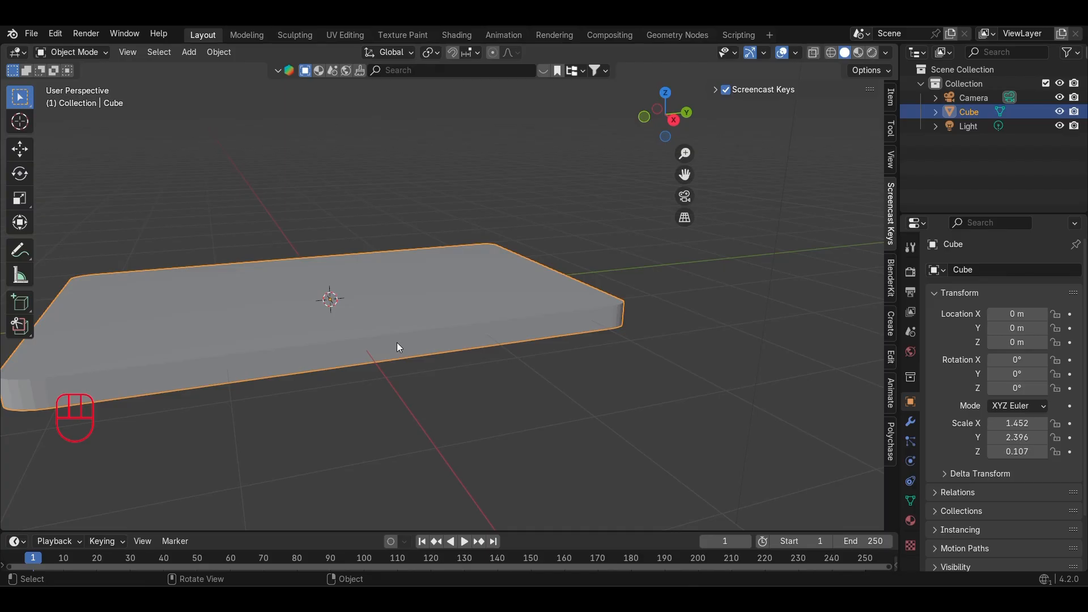
Try Shade Smooth on the whole slab, inspect the shading and undo it.
right_click(392, 336)
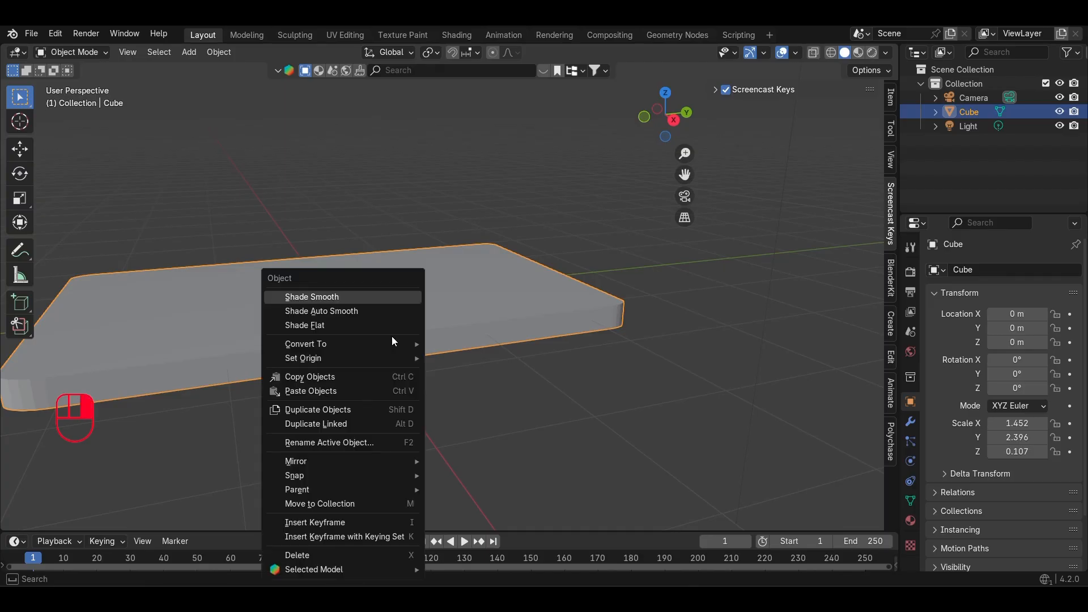
left_click(386, 300)
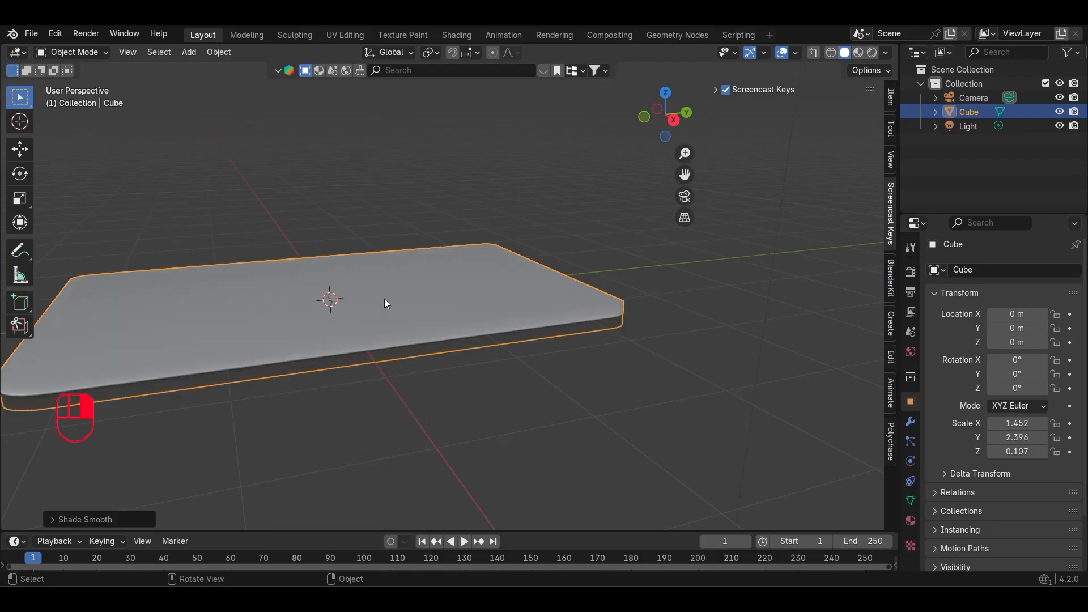
mouse_move(299, 349)
middle_mouse_down()
mouse_move(368, 345)
mouse_move(383, 321)
mouse_move(415, 356)
mouse_move(489, 335)
mouse_move(301, 372)
mouse_move(196, 326)
mouse_move(333, 346)
mouse_move(476, 325)
mouse_move(448, 348)
mouse_move(452, 359)
mouse_move(469, 352)
mouse_move(455, 318)
mouse_move(499, 319)
mouse_move(470, 355)
mouse_move(429, 352)
mouse_move(413, 333)
mouse_move(382, 346)
mouse_move(442, 379)
mouse_move(579, 353)
middle_mouse_up()
key("ctrl+z")
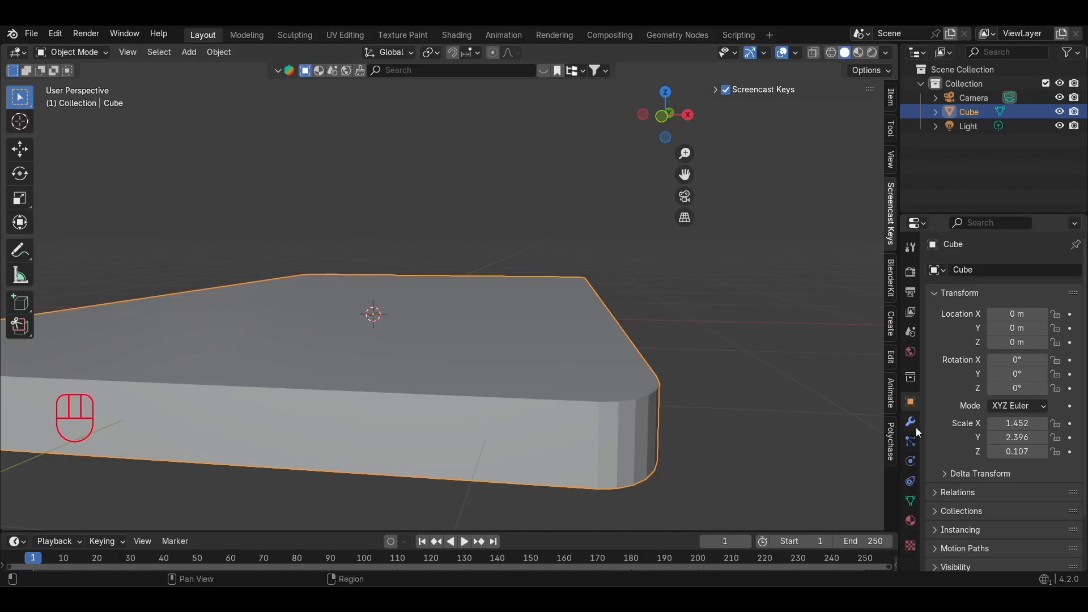
Add a new cube mesh at the center of the slab.
scroll(372, 306, "down", 4)
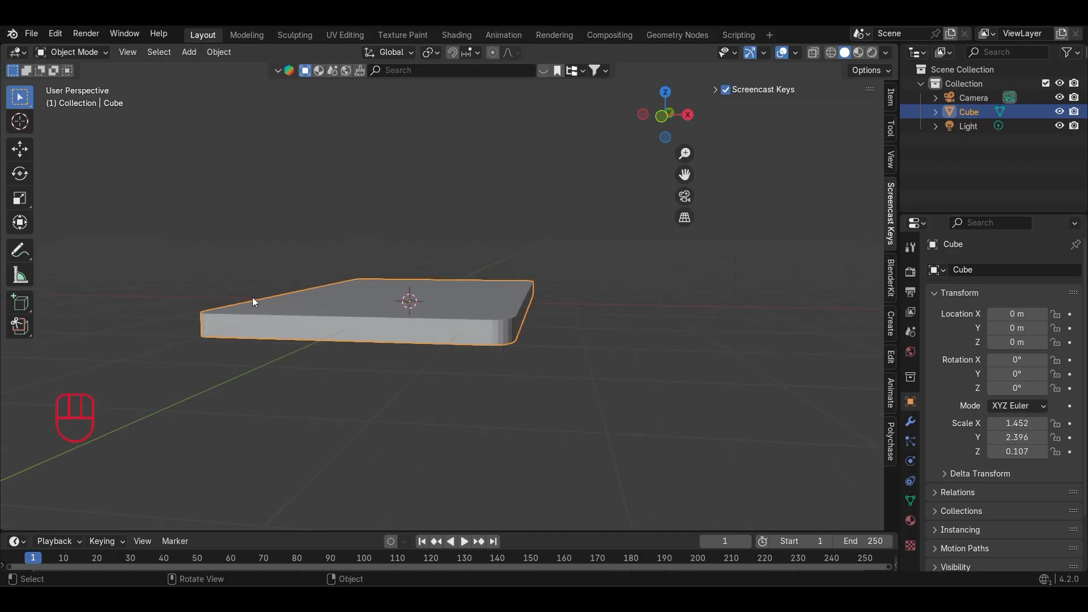
middle_click_drag(253, 297, 533, 282)
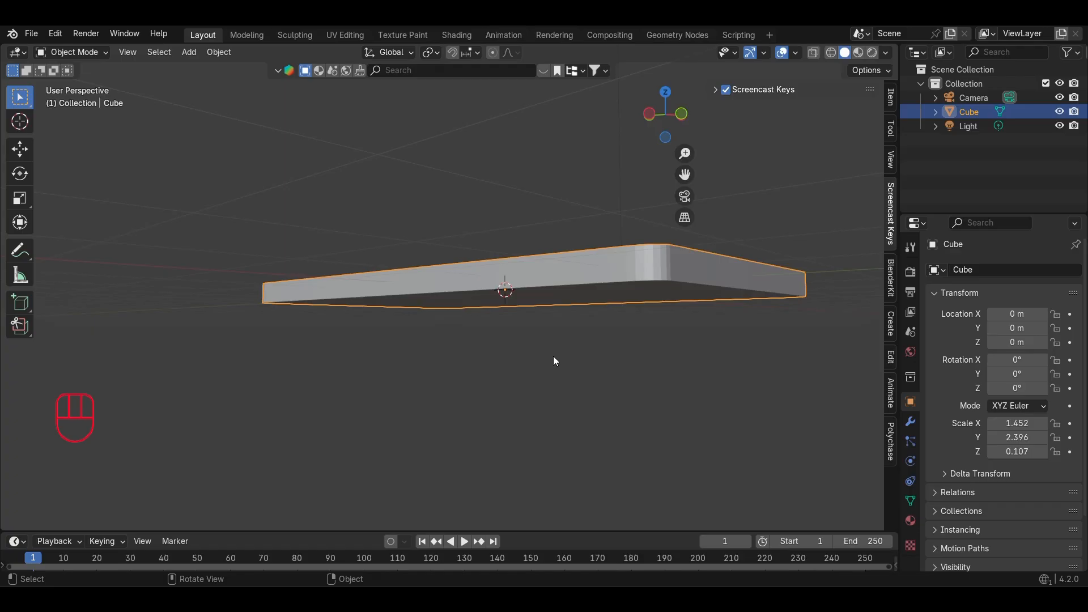
middle_click_drag(565, 348, 638, 332)
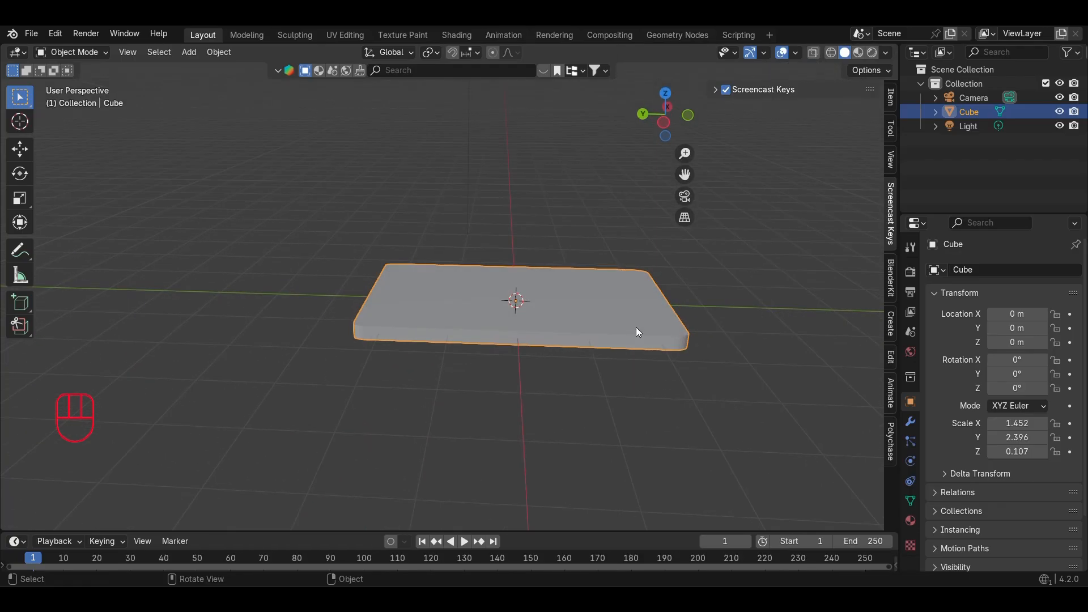
key("shift")
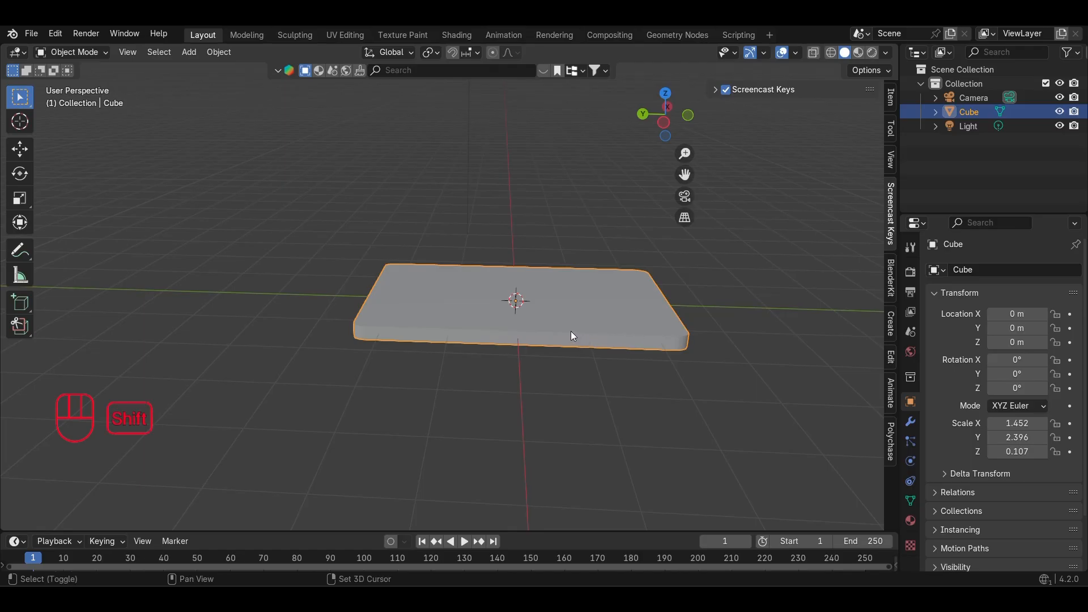
key("shift+a")
mouse_move(566, 326)
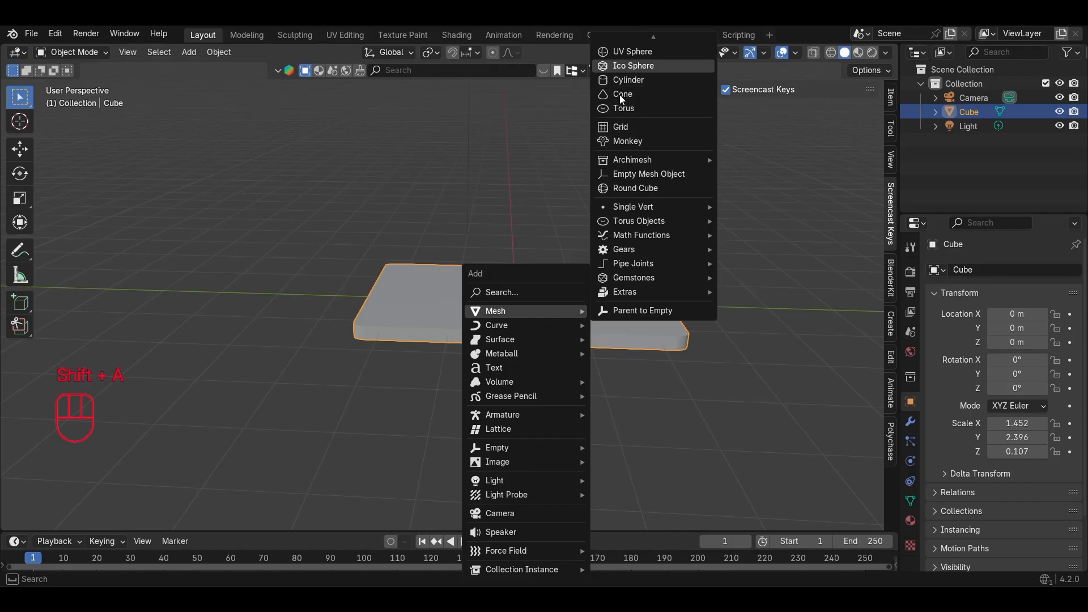
scroll(626, 63, "up", 3)
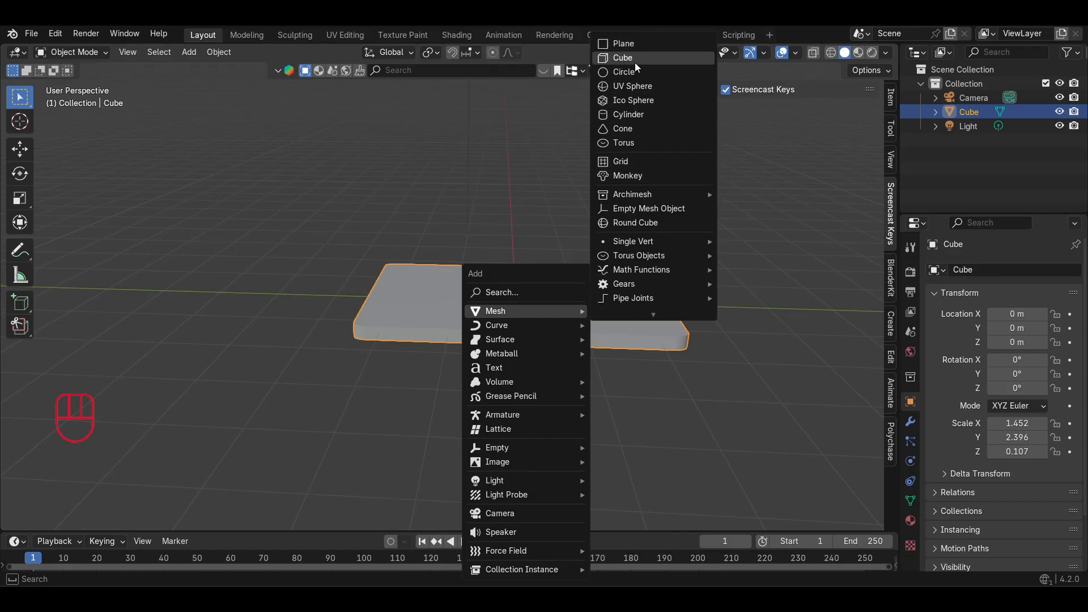
left_click(638, 59)
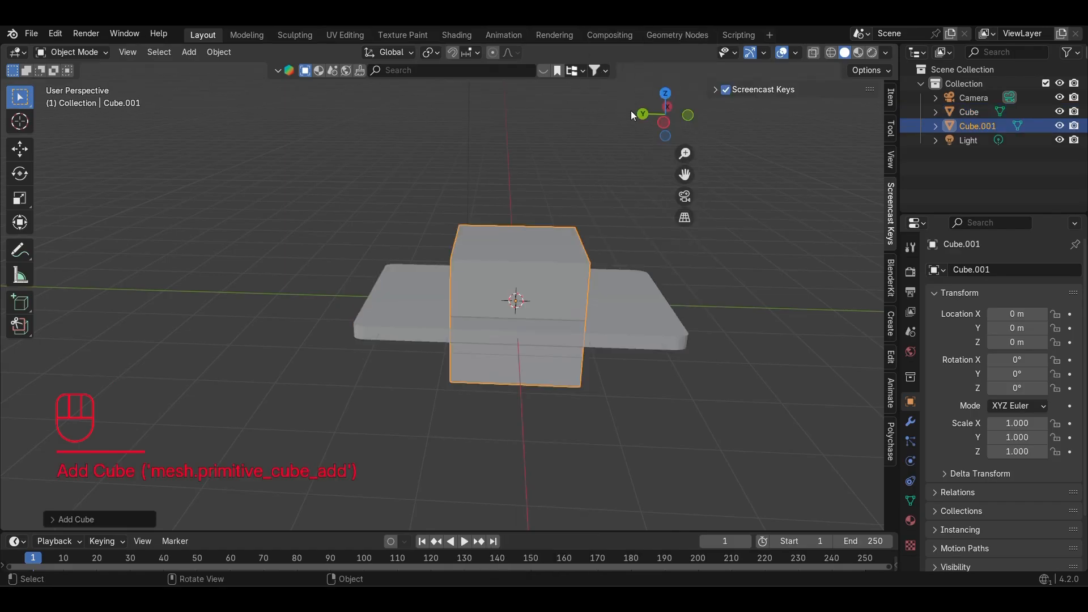
Move the new cube up along the Z axis by about 1.89 m, above the slab.
middle_click_drag(533, 407, 499, 318)
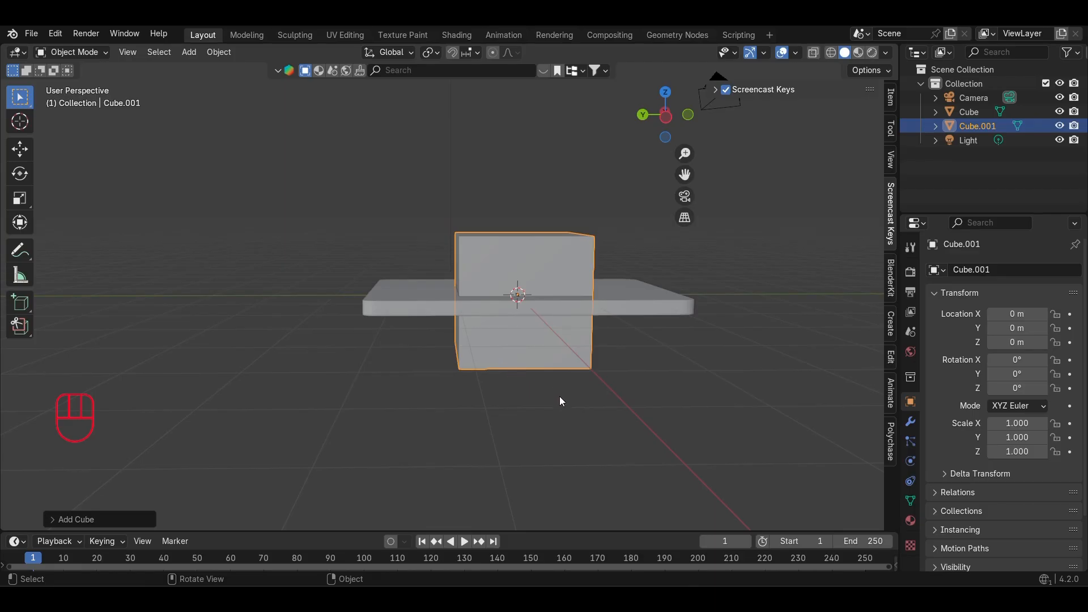
key("g")
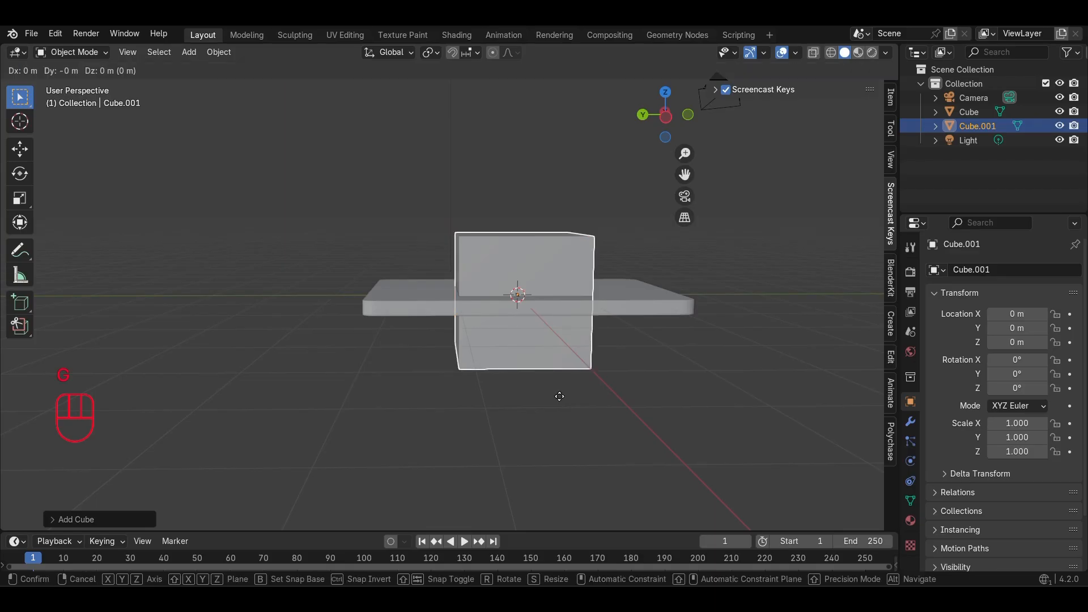
key("z")
left_click(549, 280)
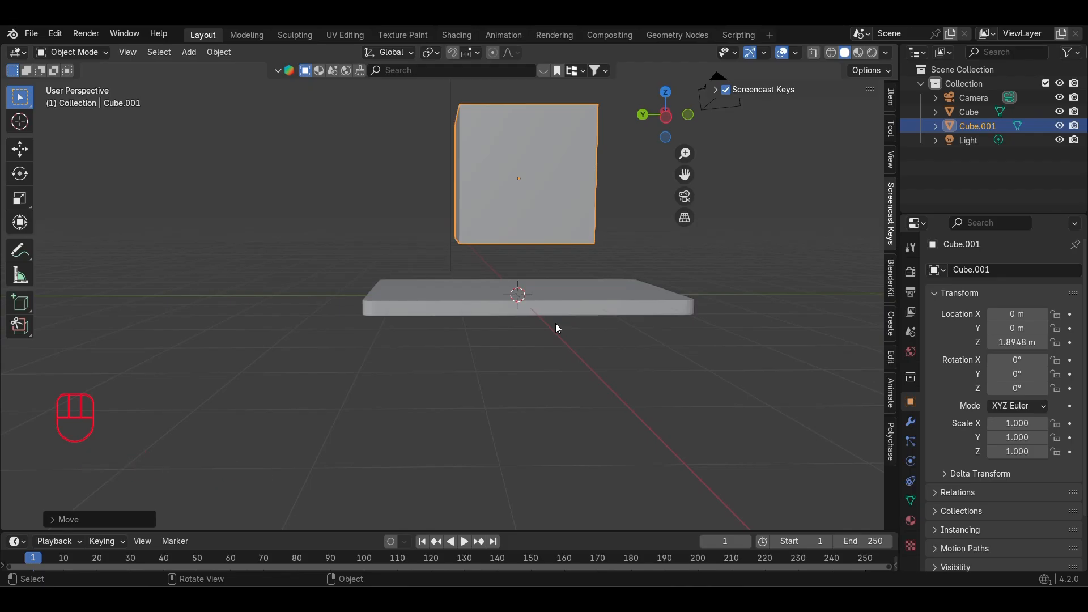
Scale the new cube down uniformly to about 0.19 of its size.
mouse_move(548, 257)
middle_mouse_down()
mouse_move(508, 318)
mouse_move(544, 337)
mouse_move(590, 323)
mouse_move(590, 267)
mouse_move(534, 306)
mouse_move(540, 274)
middle_mouse_up()
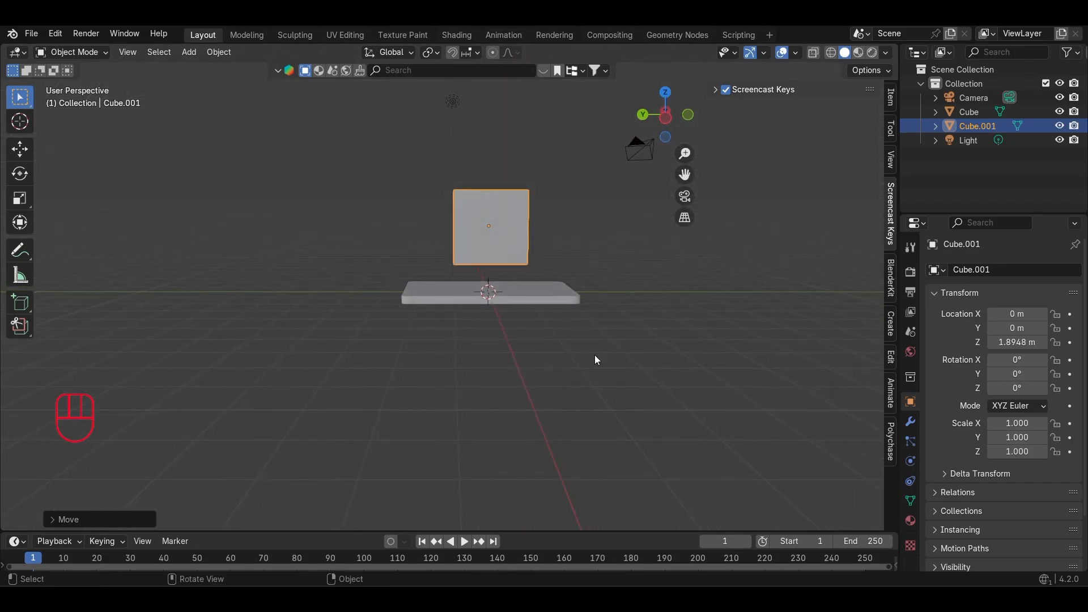
key("s")
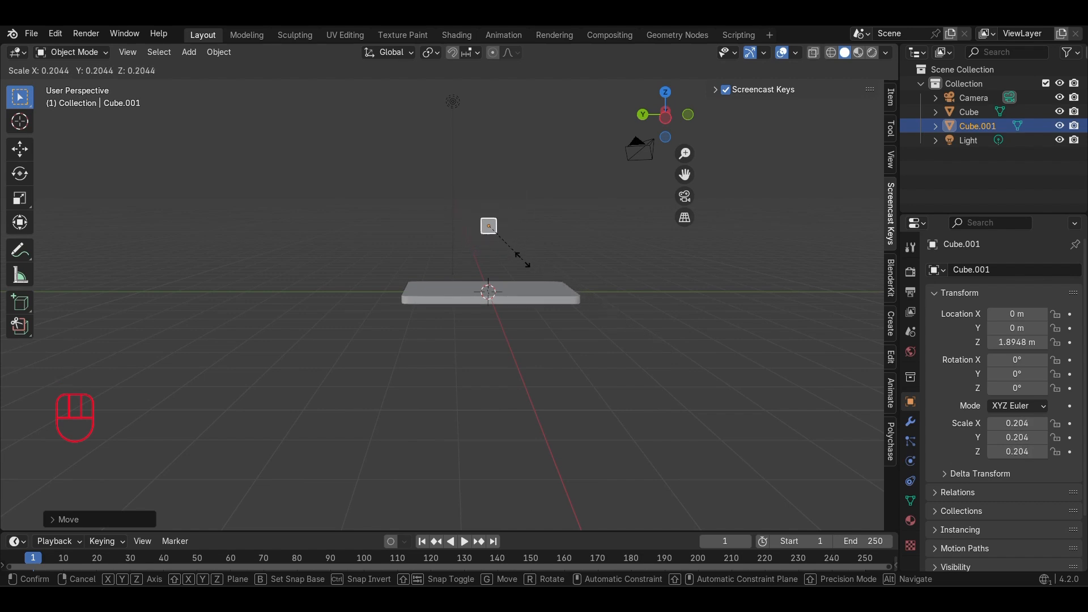
left_click(520, 258)
middle_click_drag(519, 257, 501, 338)
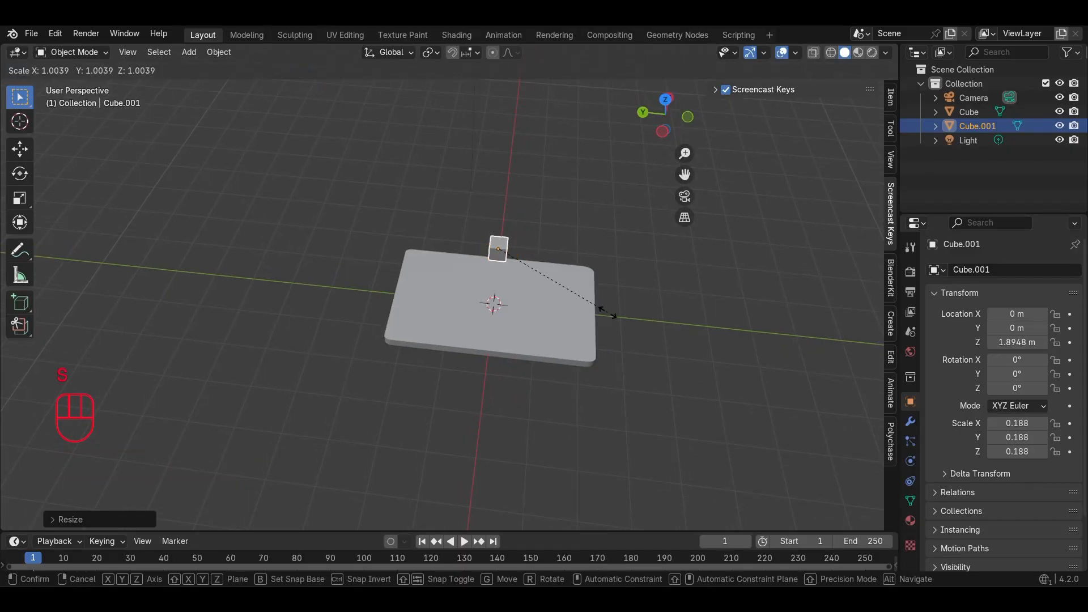
Scale the small cube above the slab down uniformly to a scale of about 0.17.
key("s")
left_click(579, 312)
middle_click_drag(569, 309, 574, 262)
Stretch the small cube along the Z axis into a tall post with a Z scale of about 1.88.
key("s")
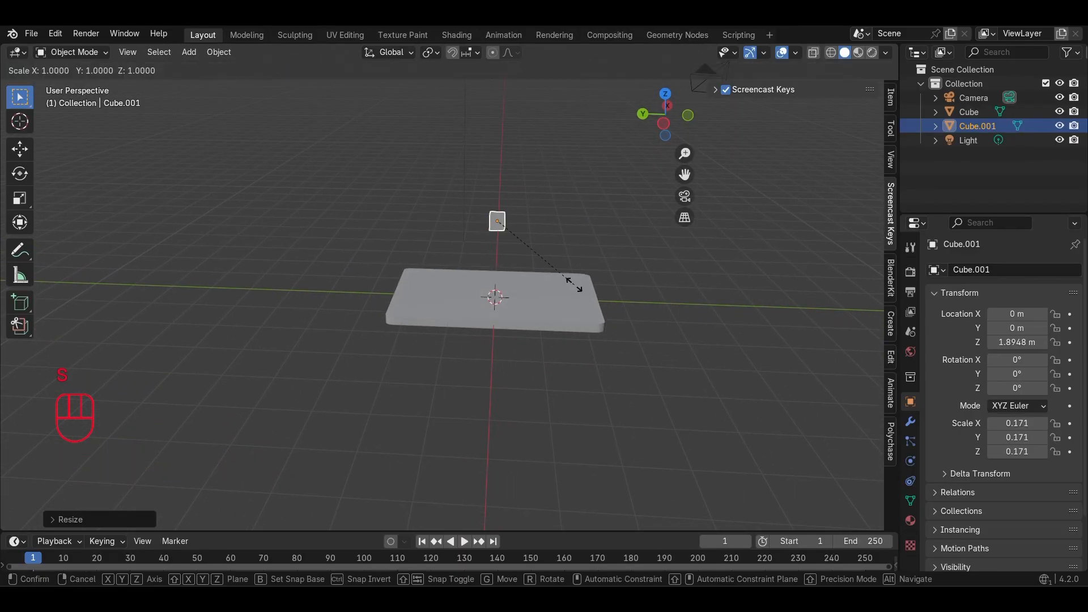
key("z")
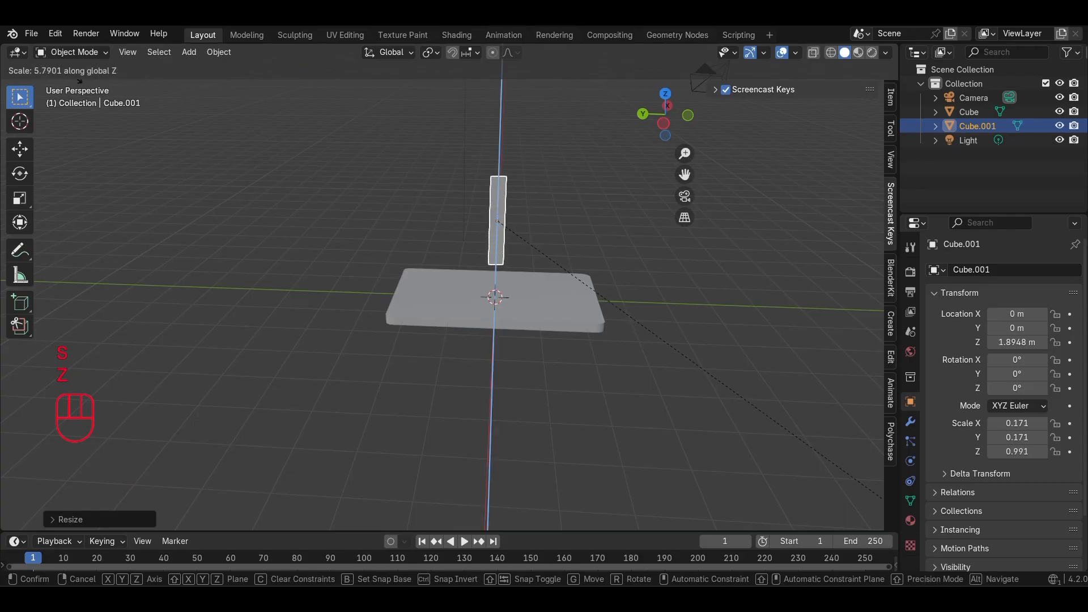
left_click(632, 513)
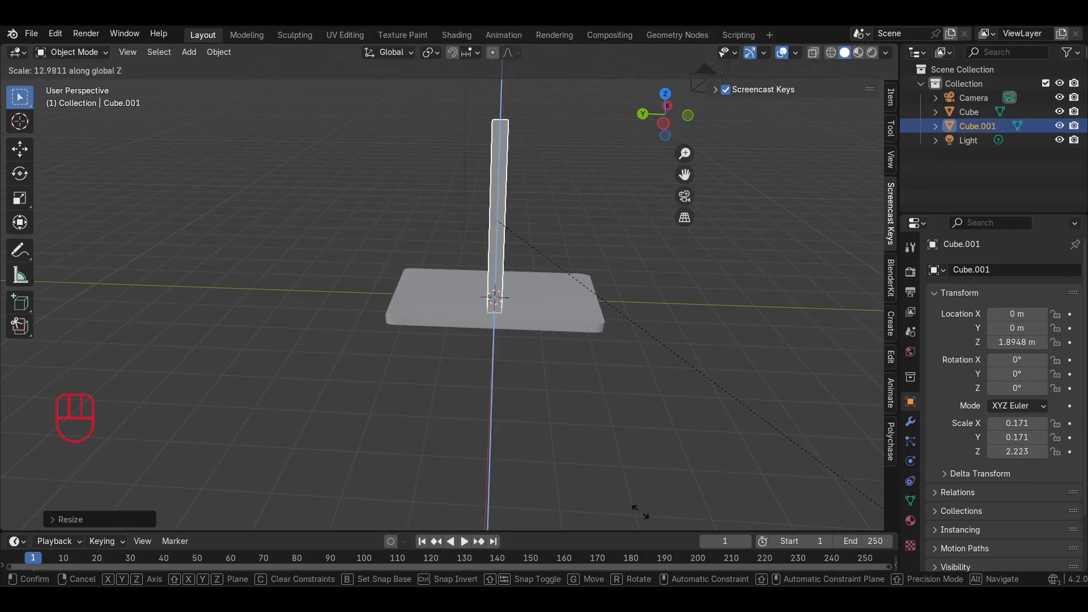
middle_click_drag(618, 515, 754, 353)
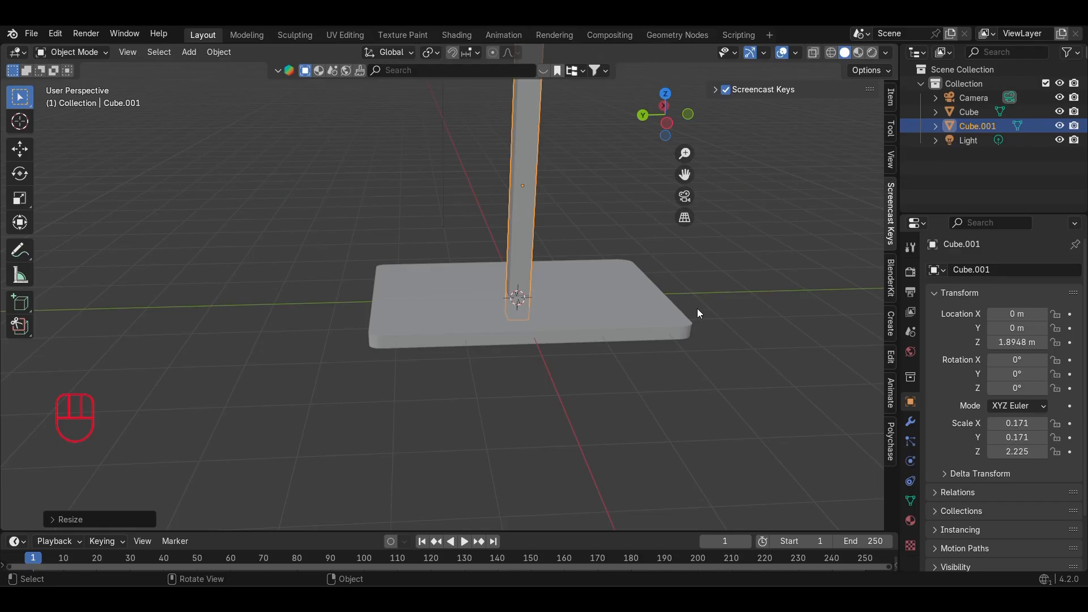
key("s")
key("z")
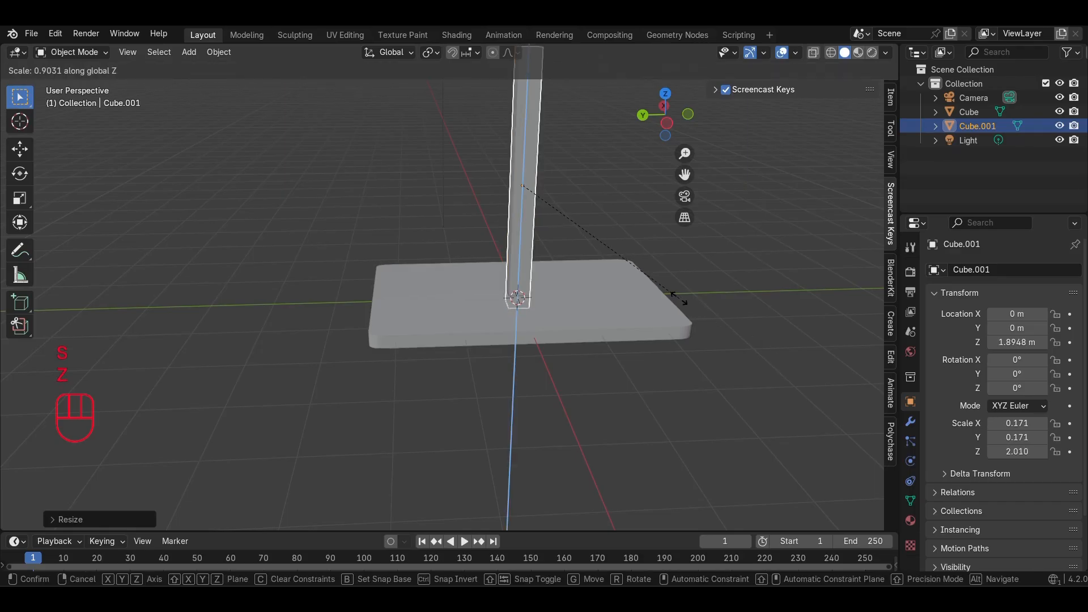
left_click(670, 295)
middle_click_drag(670, 293, 674, 346)
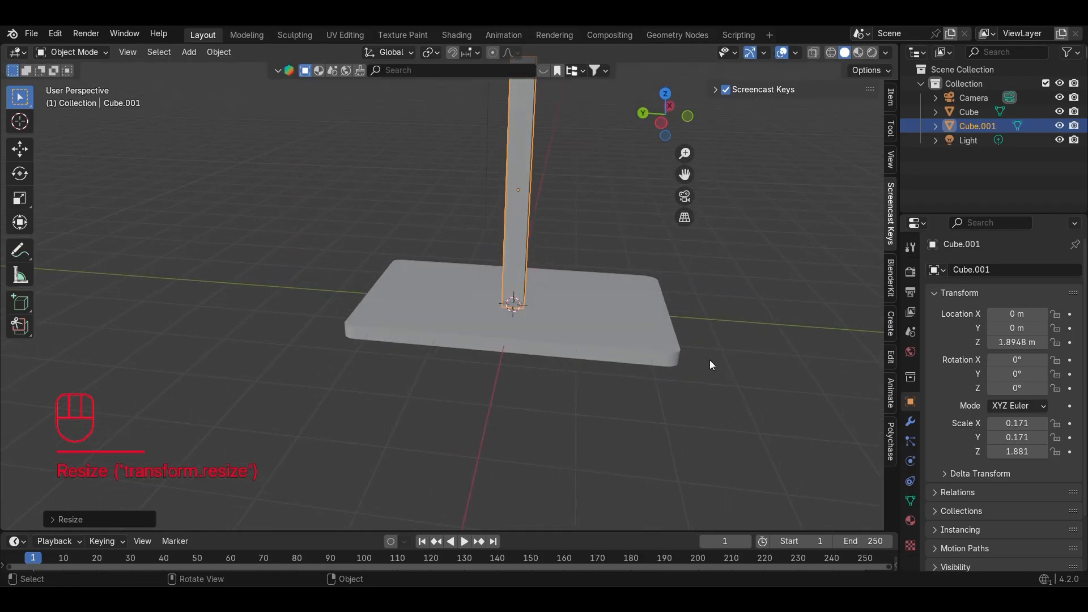
Narrow the post along the Y axis to a scale of about 0.12.
middle_click_drag(576, 225, 506, 387)
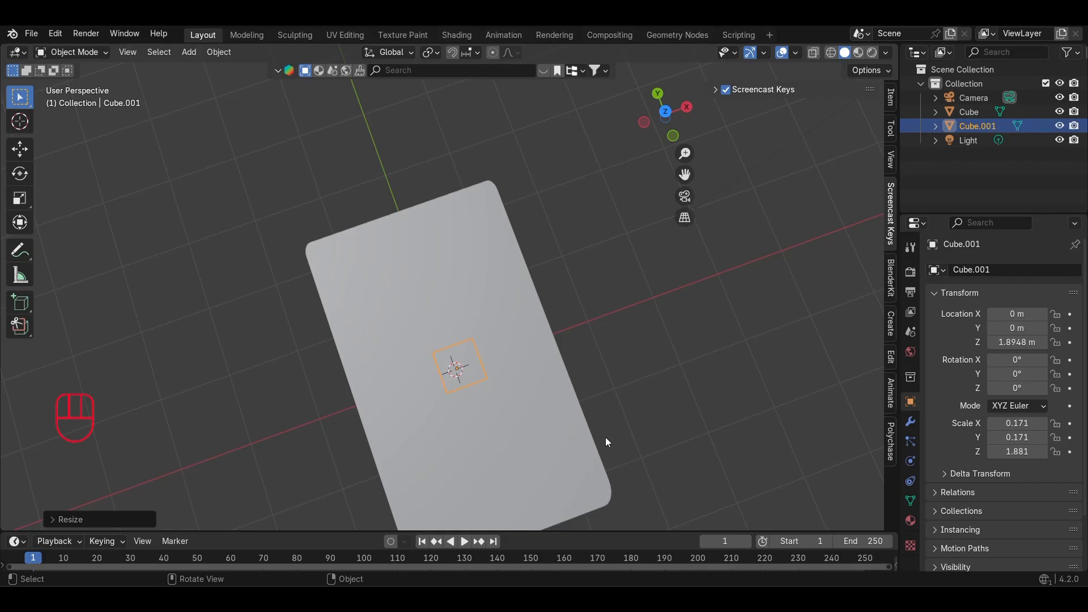
middle_click_drag(607, 440, 625, 435)
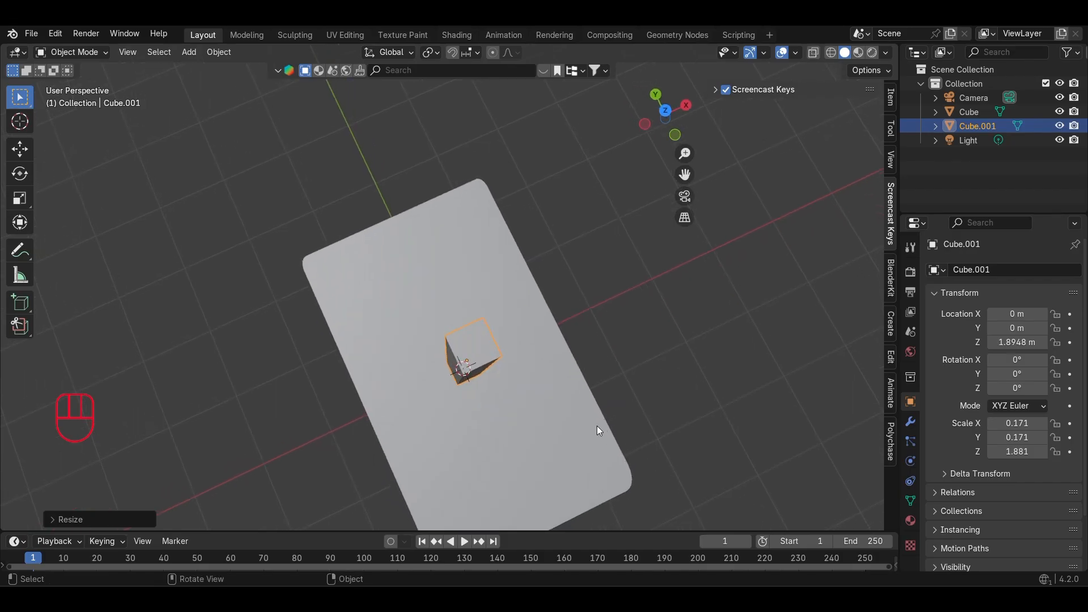
key("s")
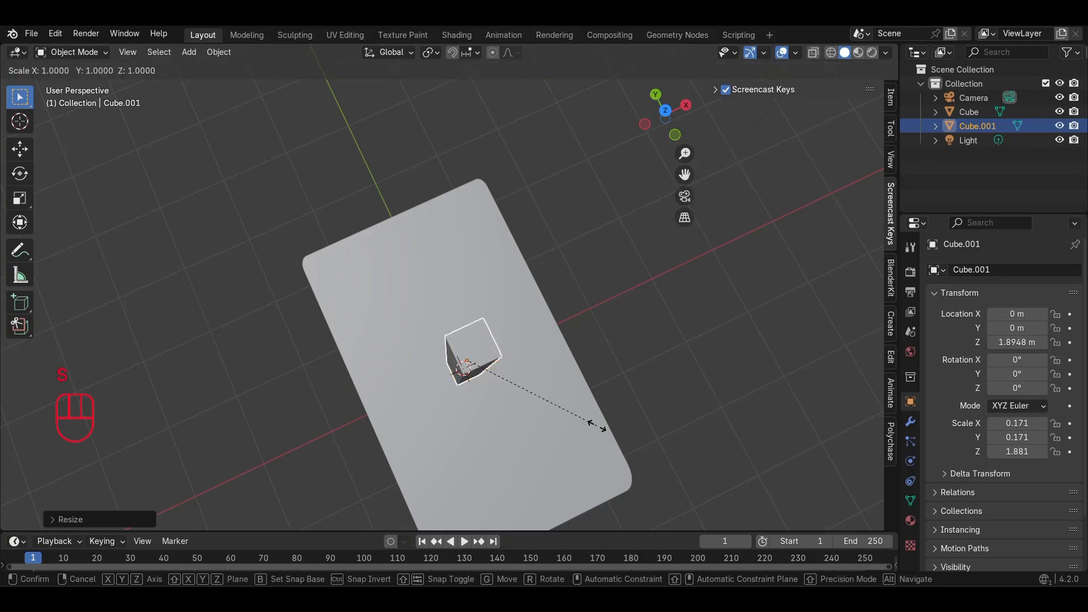
key("y")
left_click(564, 400)
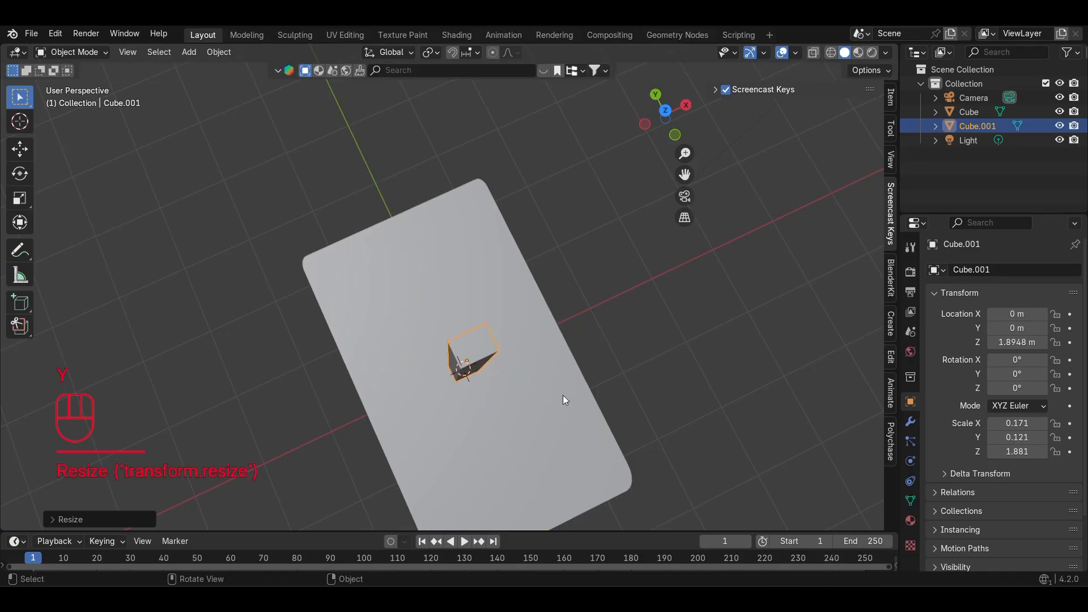
middle_click_drag(563, 395, 587, 400)
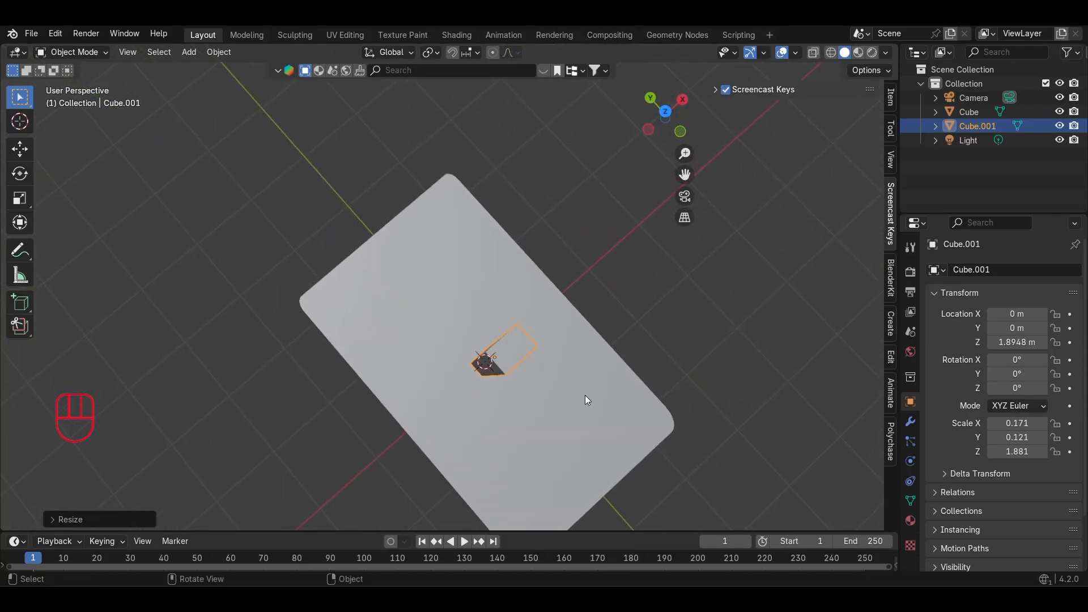
Narrow the post along the X axis to a scale of about 0.13.
key("s")
key("x")
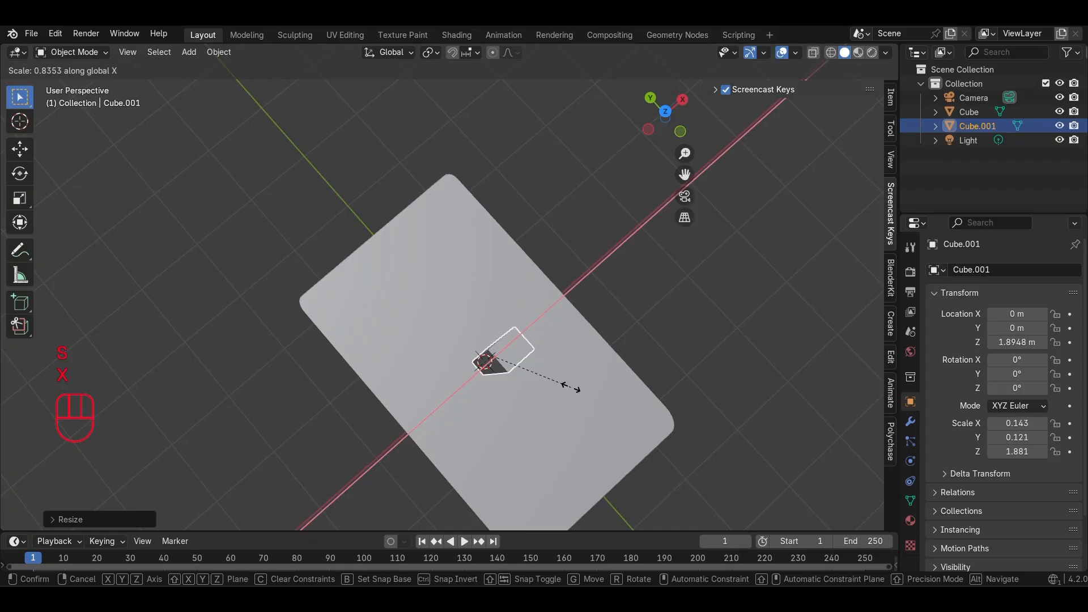
left_click(565, 384)
middle_click_drag(565, 384, 654, 227)
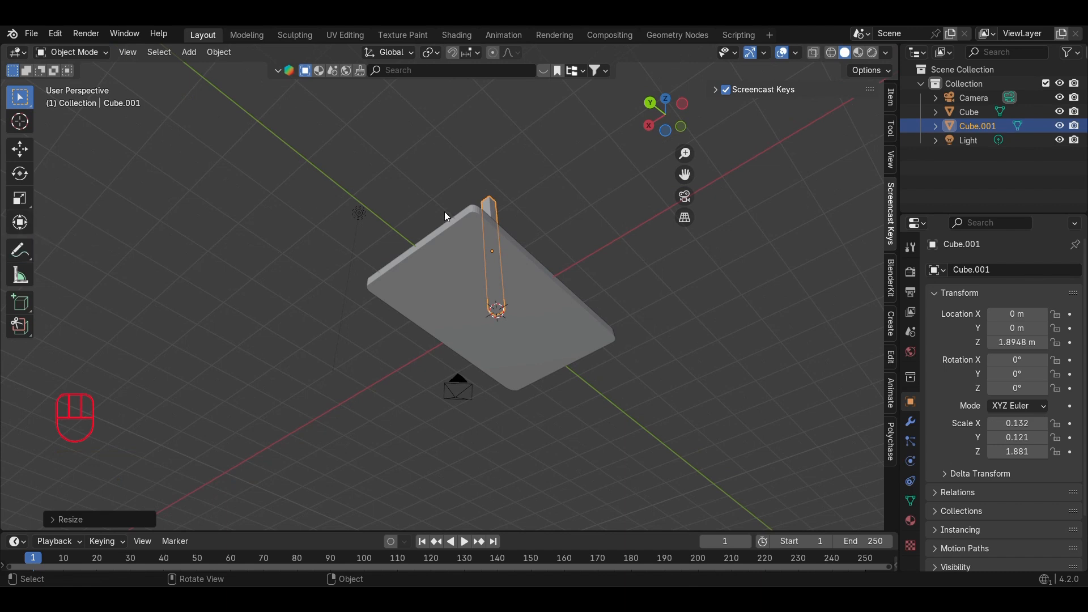
Move the post down along the Z axis to about -1.87 m so it hangs beneath the slab as a leg.
left_click(480, 233)
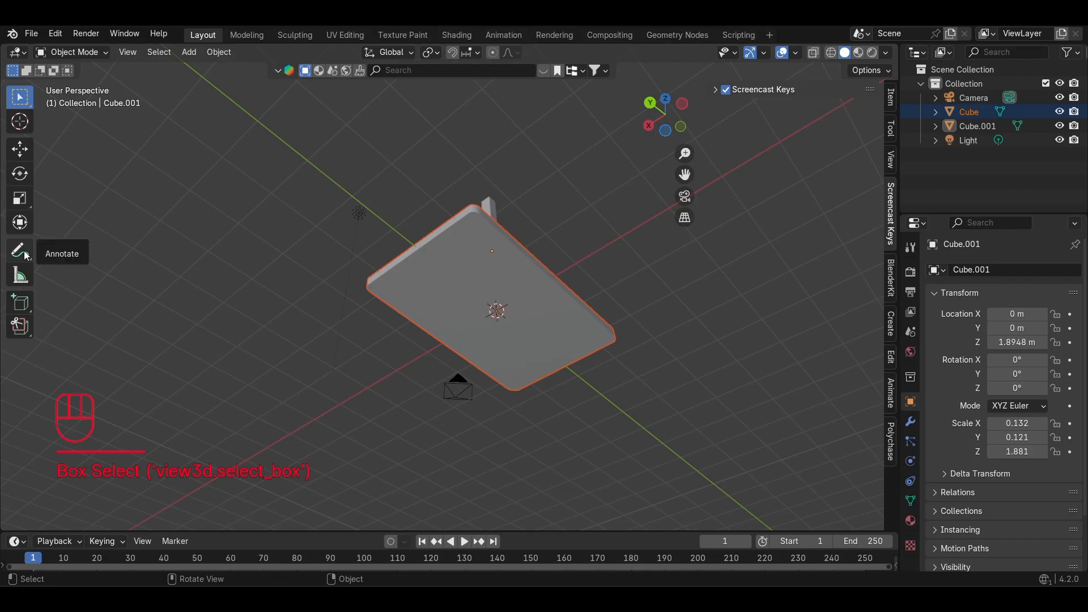
middle_click_drag(51, 254, 98, 390)
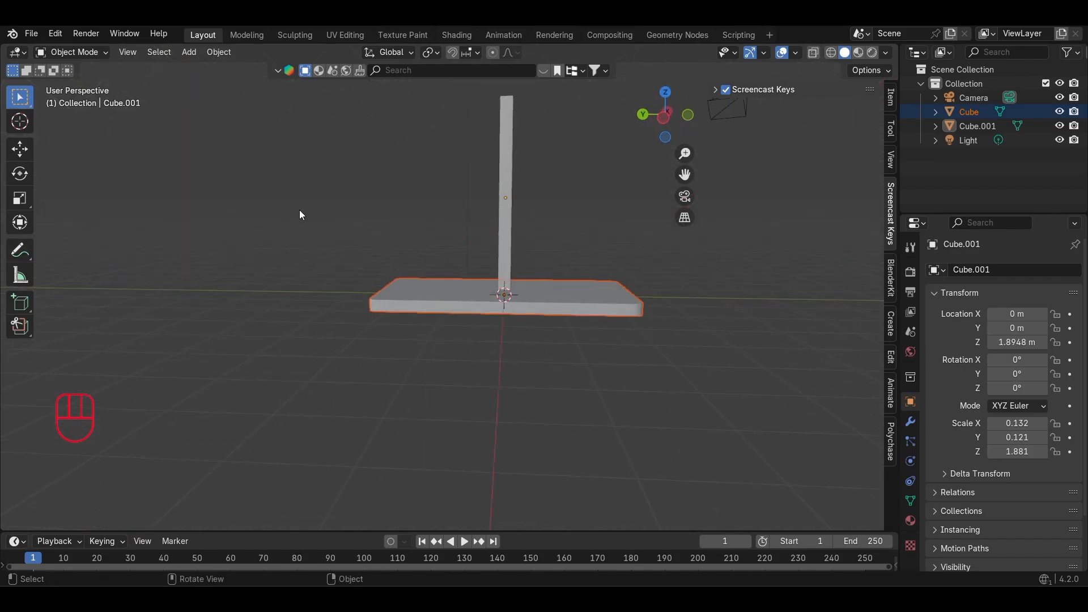
left_click(505, 204)
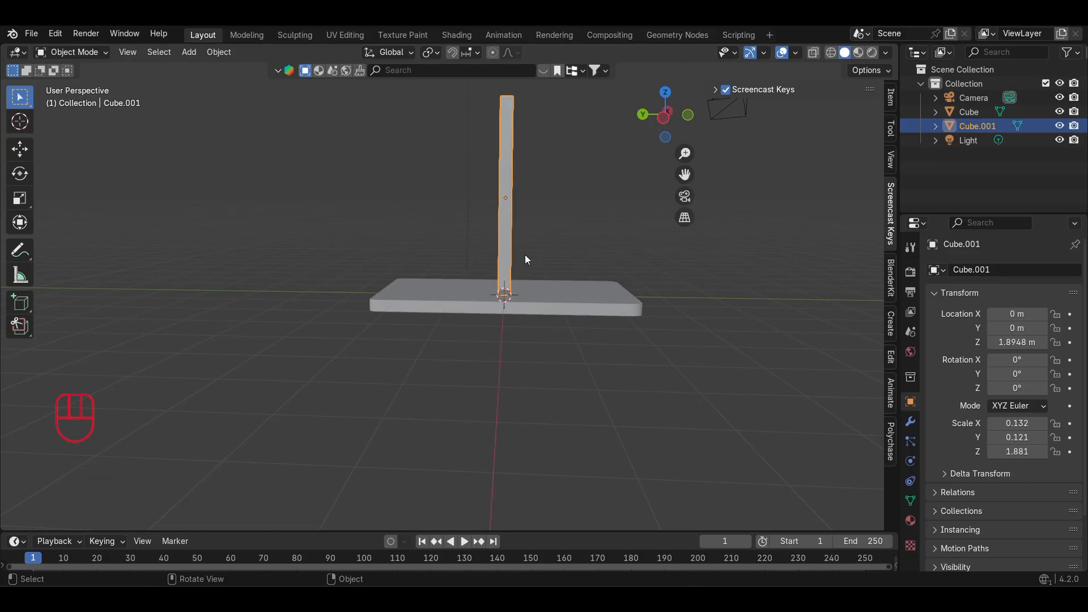
key("g")
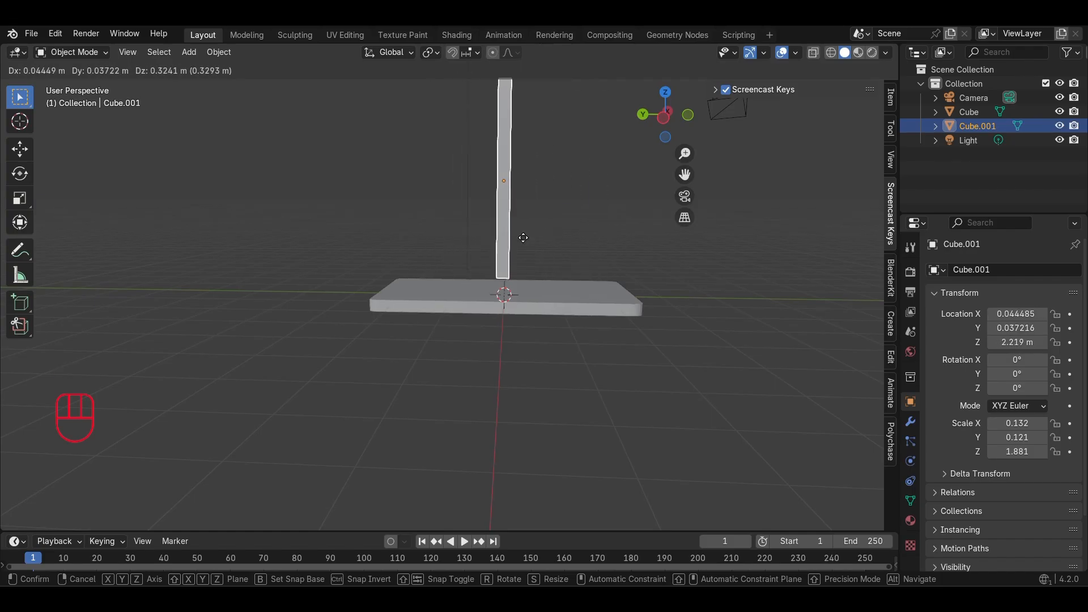
key("z")
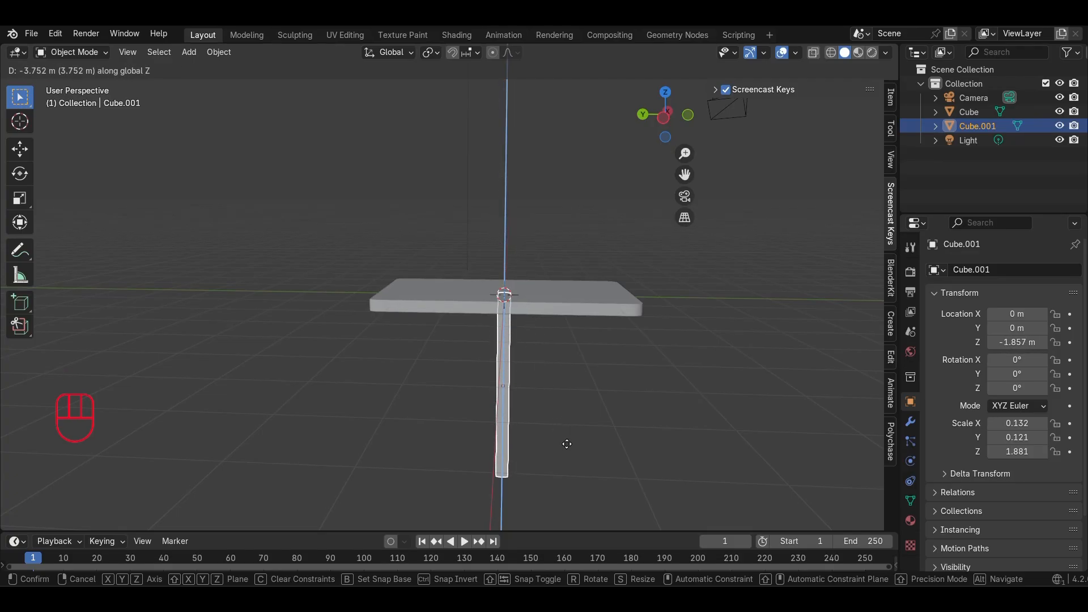
left_click(567, 444)
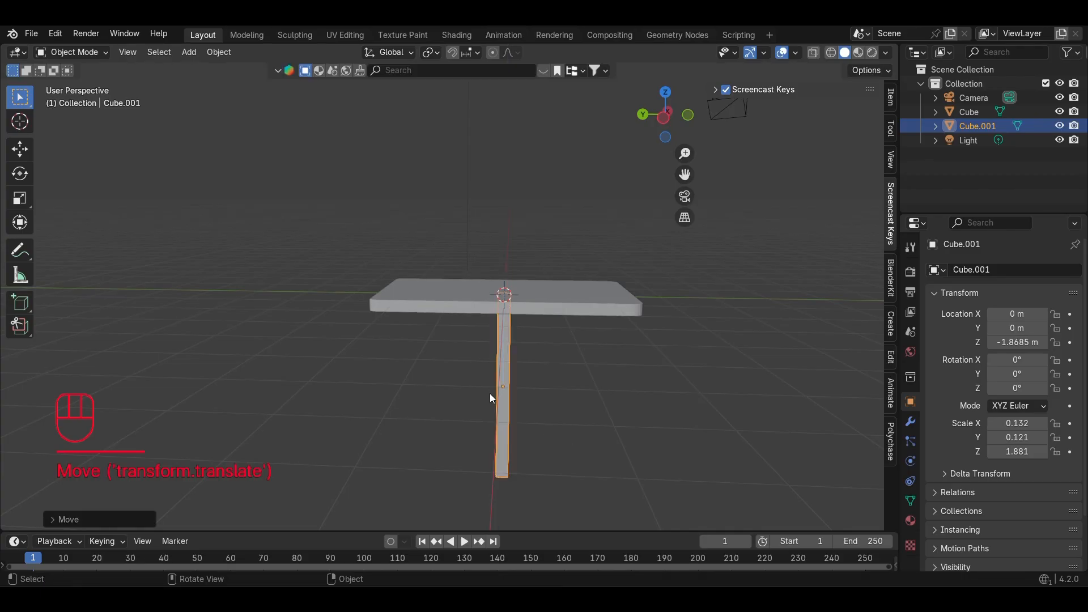
Examine the leg's position under the slab from above, below and the sides, with nothing selected.
middle_click_drag(490, 393, 498, 471)
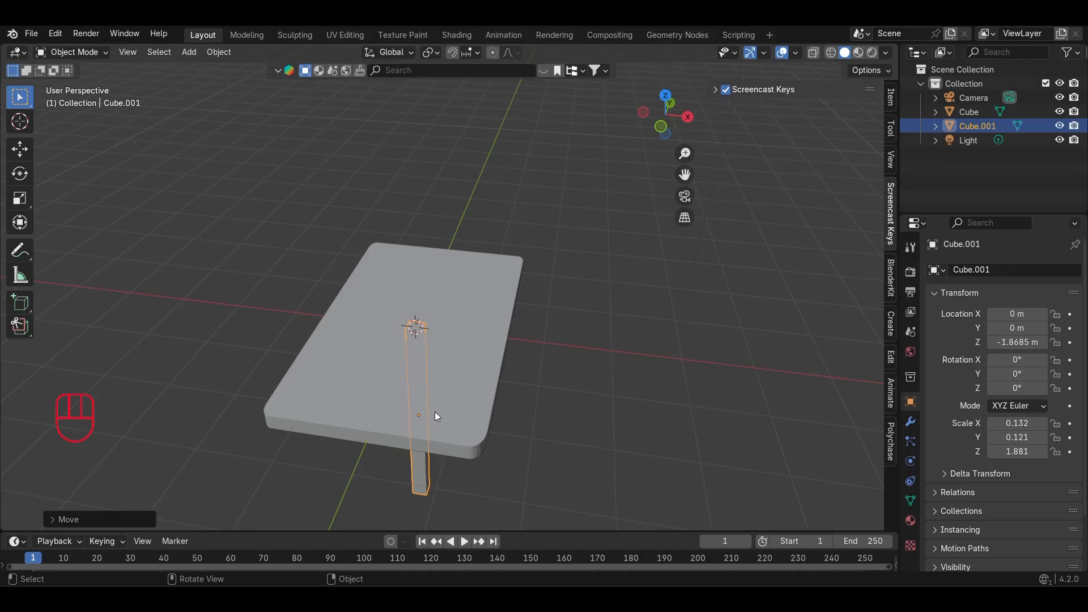
middle_click_drag(437, 417, 356, 360)
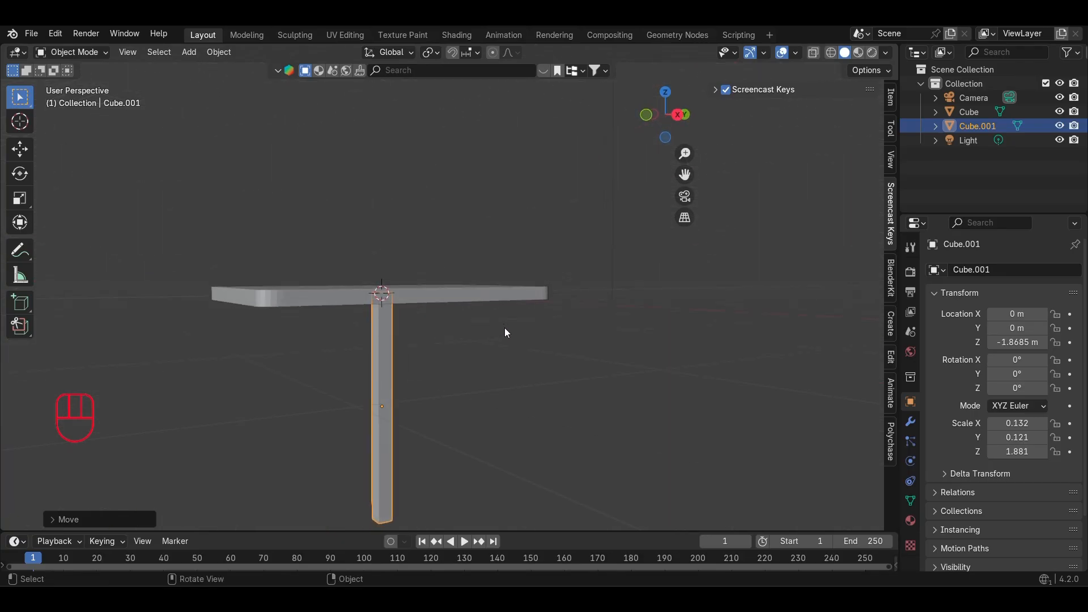
middle_click_drag(284, 321, 430, 280)
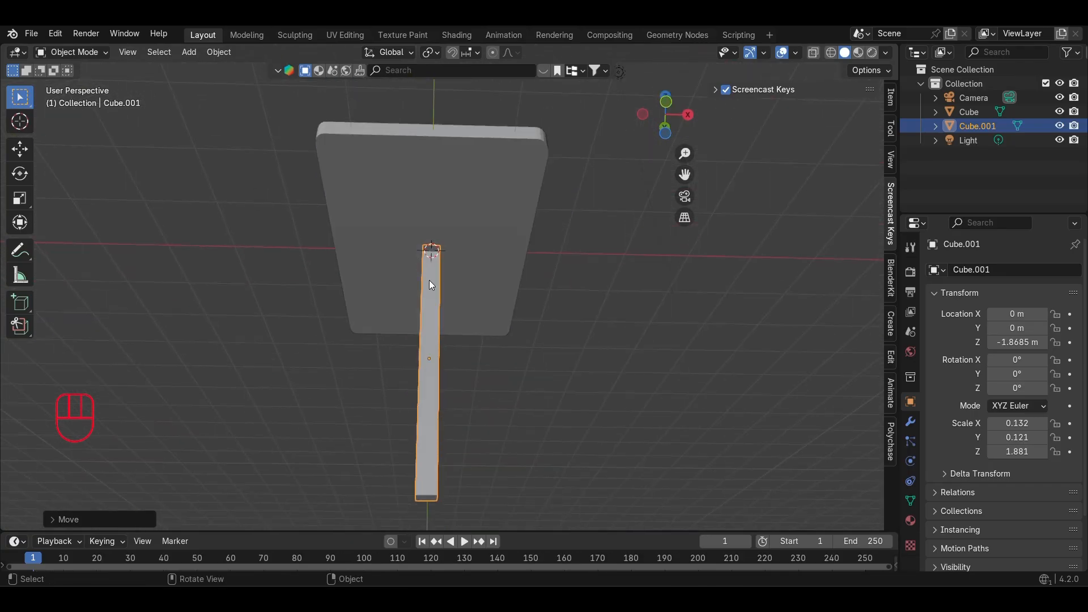
middle_click_drag(431, 324, 411, 309)
scroll(496, 280, "down", 4)
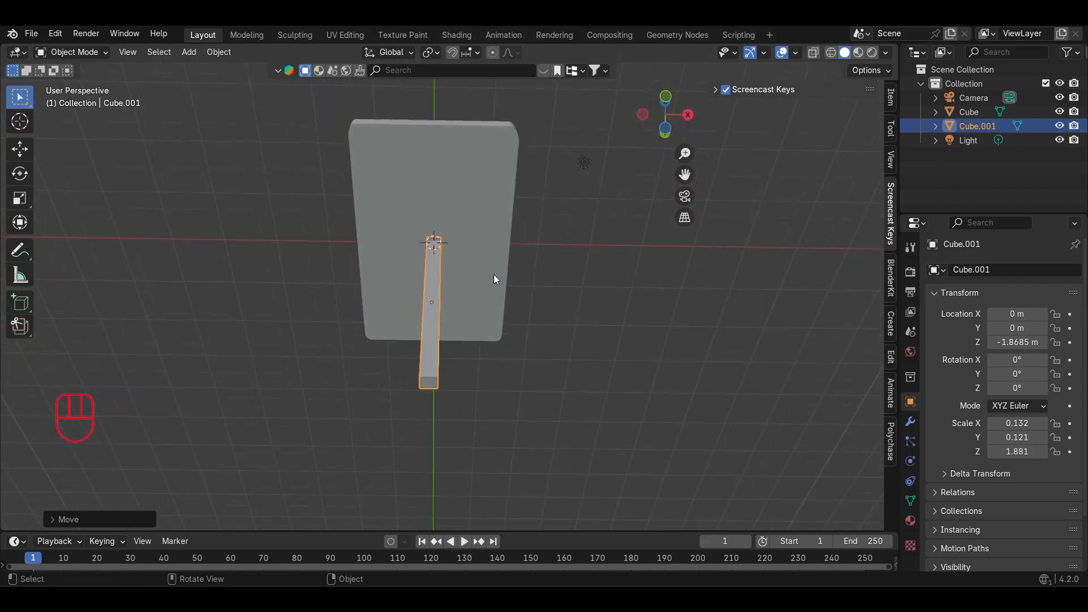
middle_click_drag(468, 213, 381, 374)
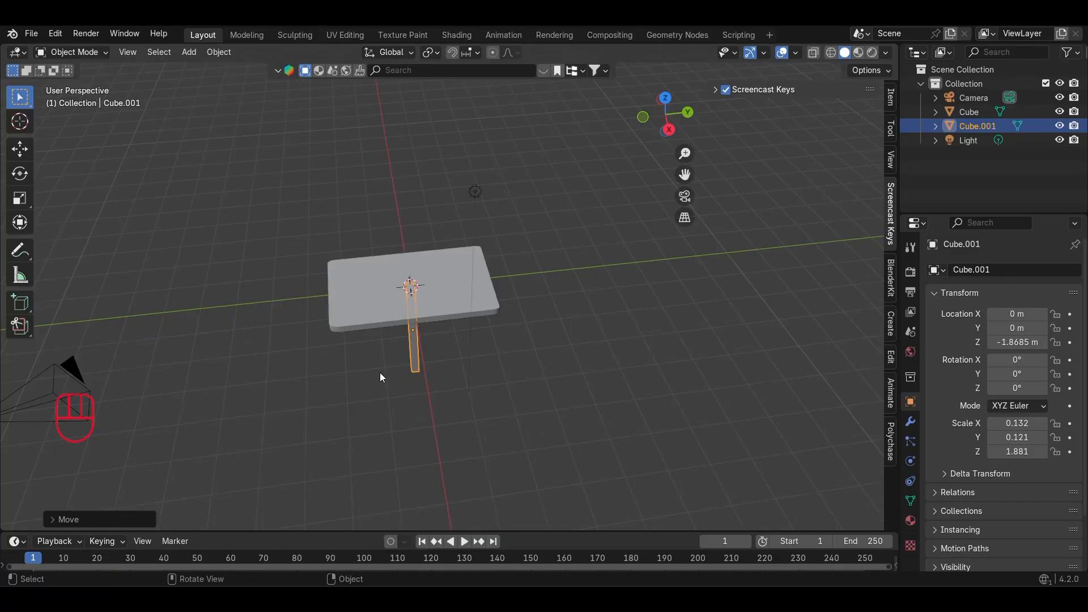
scroll(411, 372, "up", 3)
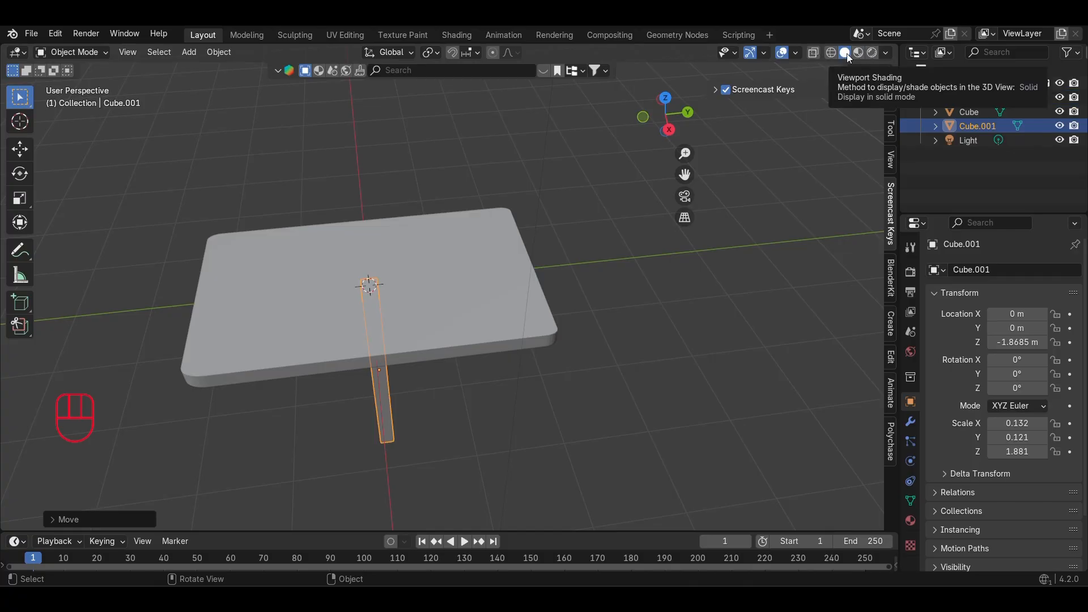
mouse_move(346, 321)
middle_mouse_down()
mouse_move(316, 350)
mouse_move(347, 282)
mouse_move(495, 389)
mouse_move(324, 403)
mouse_move(326, 379)
mouse_move(393, 366)
mouse_move(356, 374)
middle_mouse_up()
left_click(459, 370)
scroll(356, 374, "up", 3)
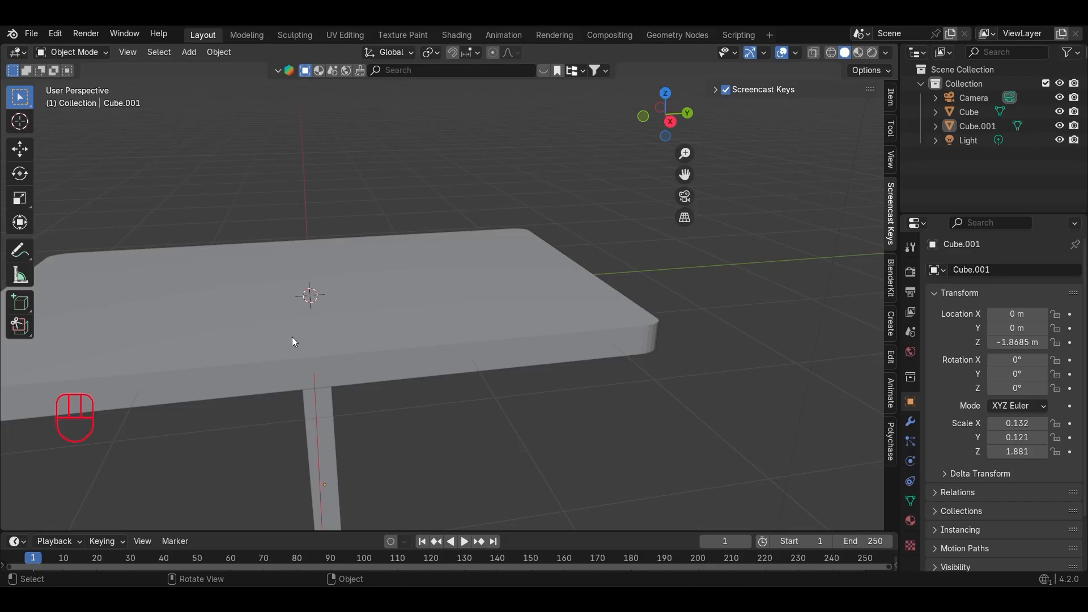
middle_click_drag(292, 338, 383, 294)
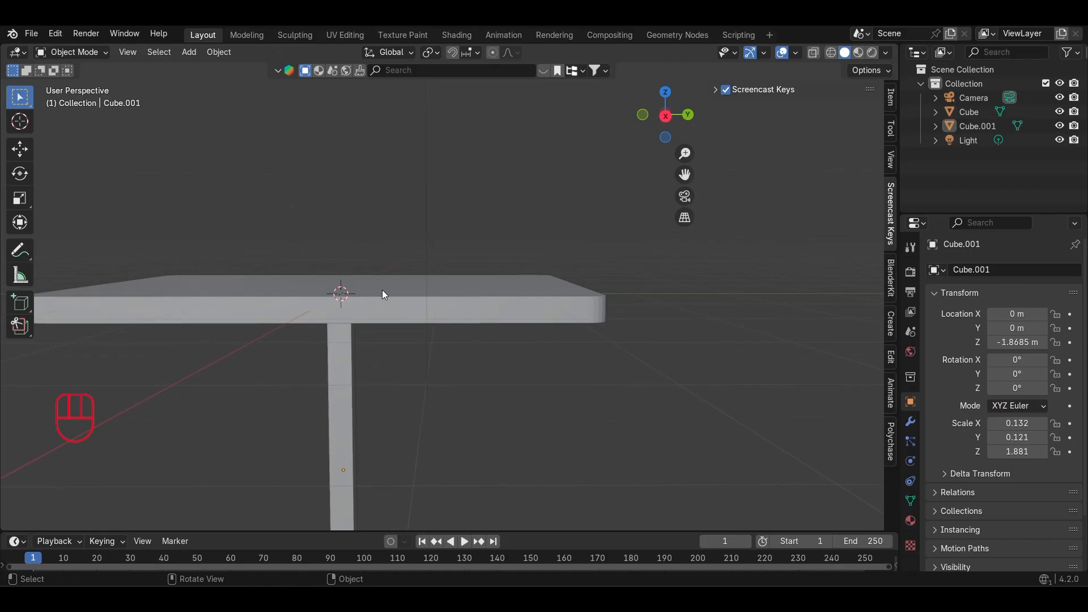
middle_click_drag(543, 276, 510, 298)
Switch the viewport to Material Preview shading.
left_click(859, 54)
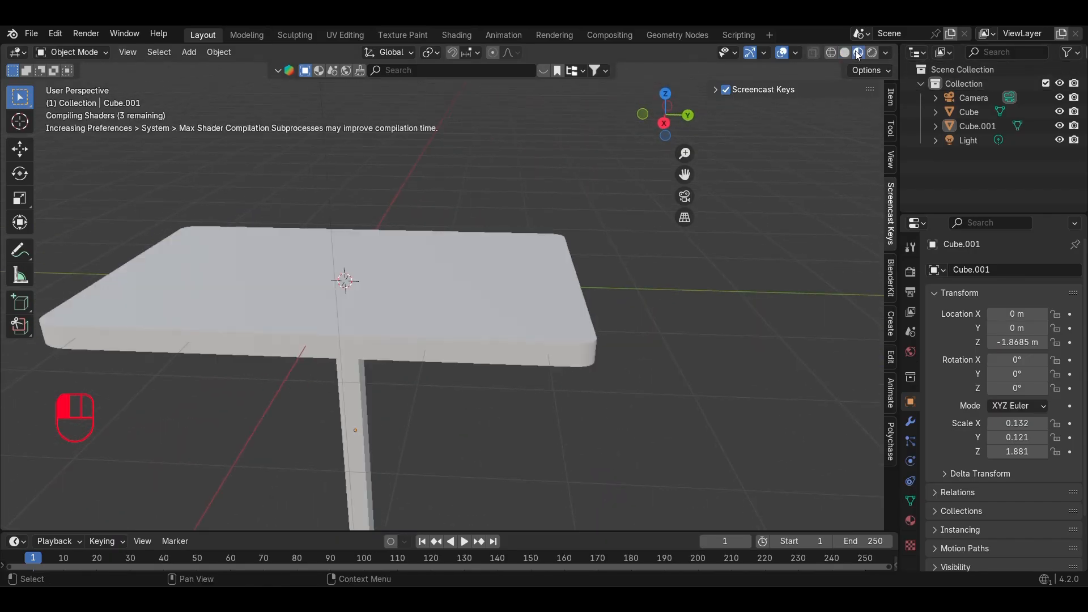
middle_click_drag(428, 302, 493, 321)
Add a new material to the slab and set its base color to orange with hue 0.022, saturation 1.000 and value 0.803.
left_click(492, 326)
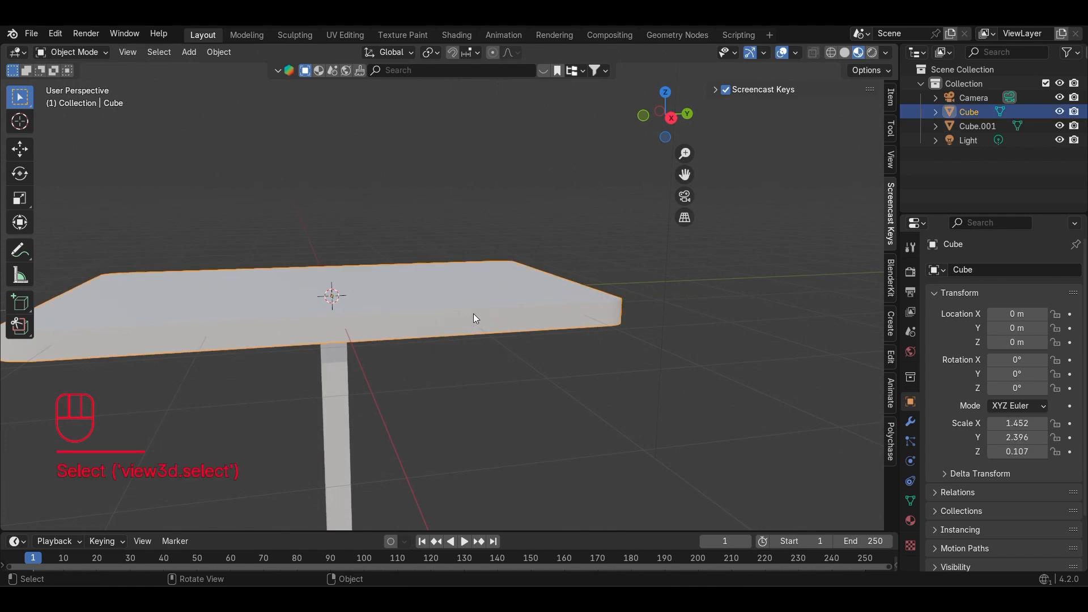
left_click(913, 521)
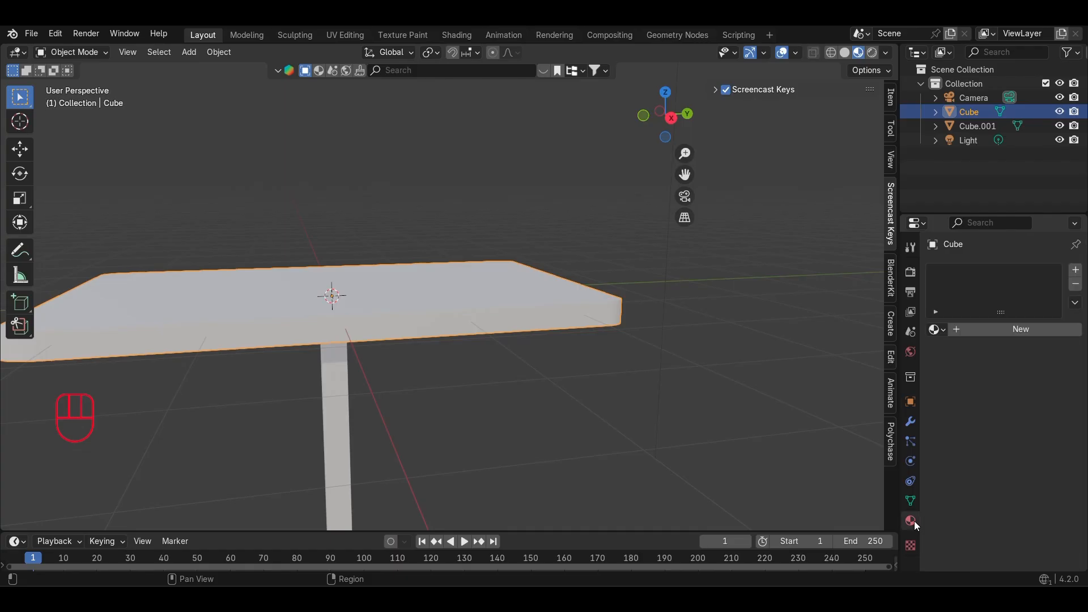
left_click(989, 330)
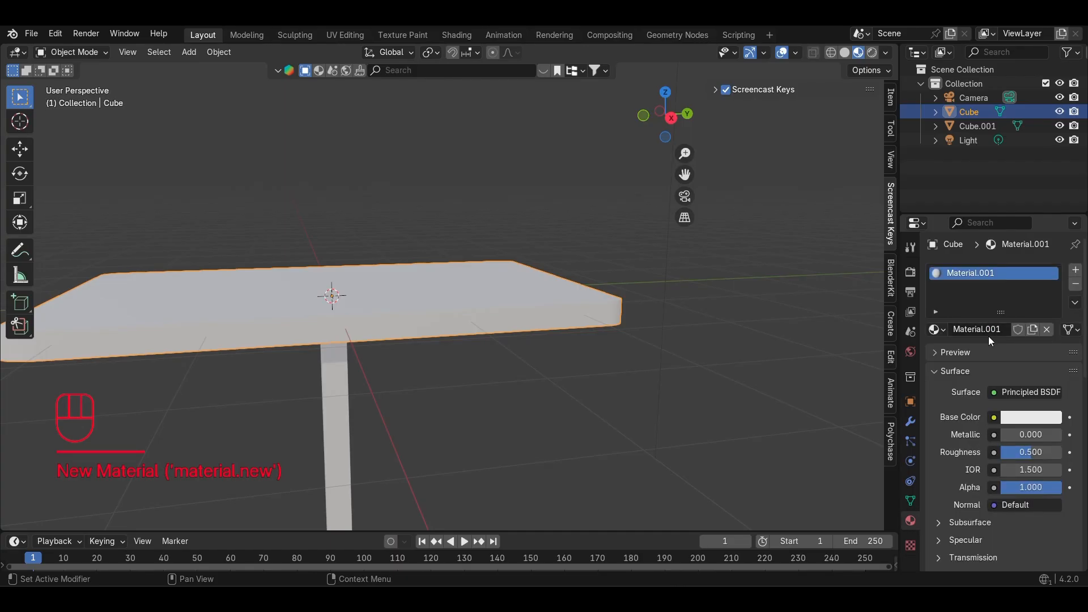
left_click(1018, 418)
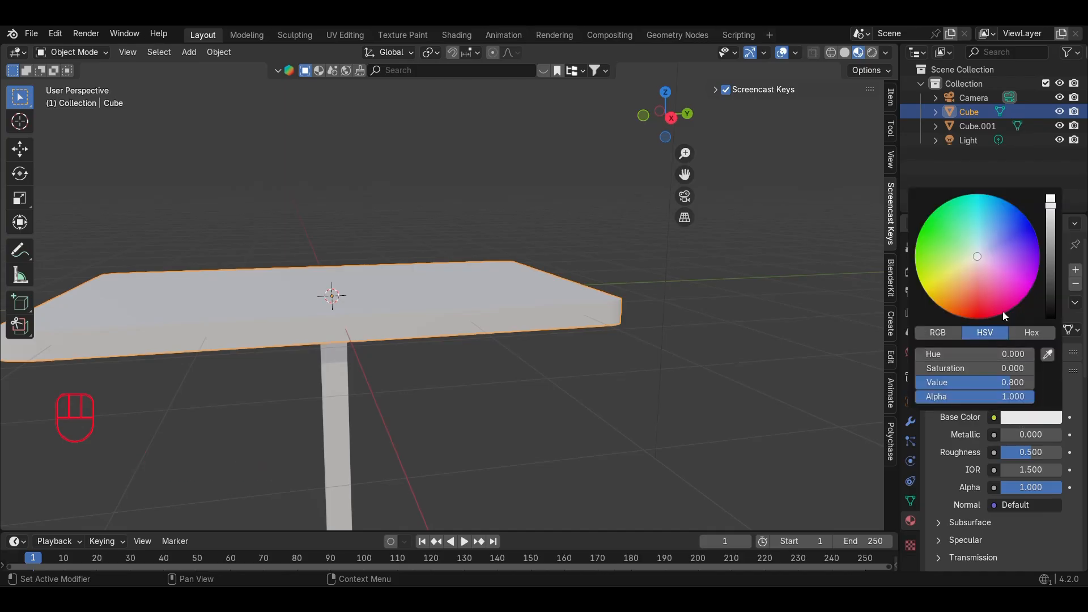
mouse_move(1002, 311)
left_mouse_down()
mouse_move(978, 320)
mouse_move(925, 287)
mouse_move(920, 243)
mouse_move(938, 211)
mouse_move(983, 201)
mouse_move(1006, 304)
mouse_move(940, 310)
mouse_move(951, 314)
left_mouse_up()
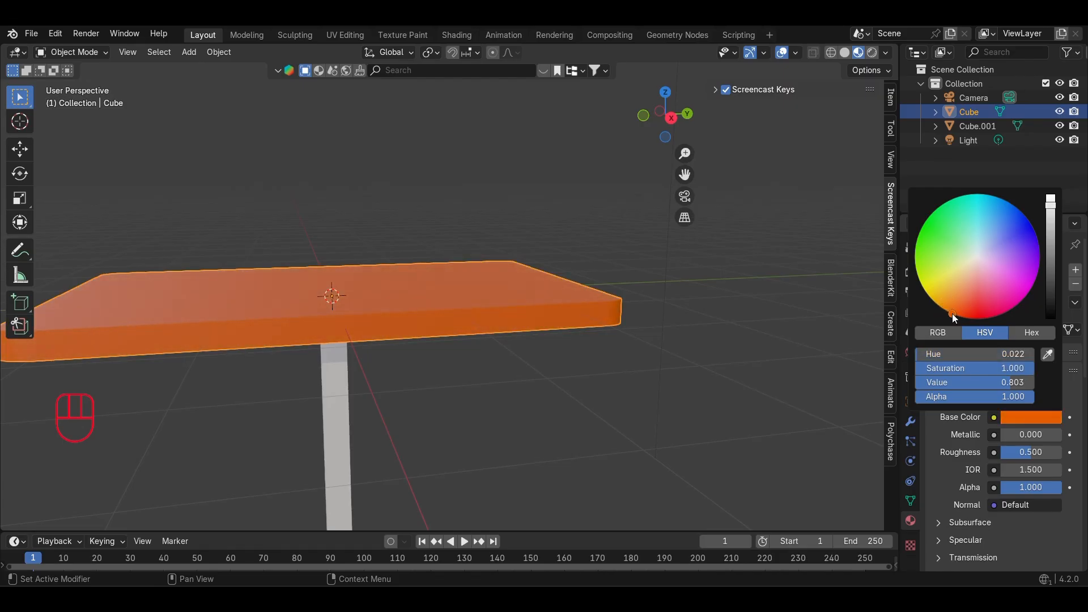
Switch the viewport to Rendered shading to view the orange slab under the scene light.
mouse_move(706, 318)
middle_mouse_down()
mouse_move(716, 300)
mouse_move(674, 372)
mouse_move(590, 360)
mouse_move(617, 308)
mouse_move(730, 327)
mouse_move(733, 272)
mouse_move(698, 312)
middle_mouse_up()
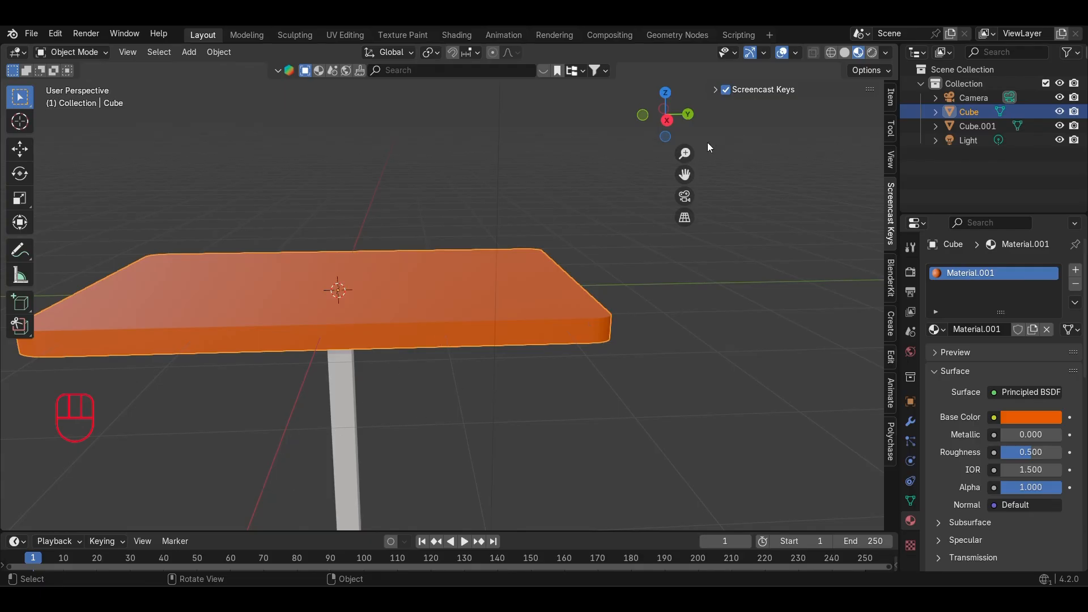
left_click(872, 53)
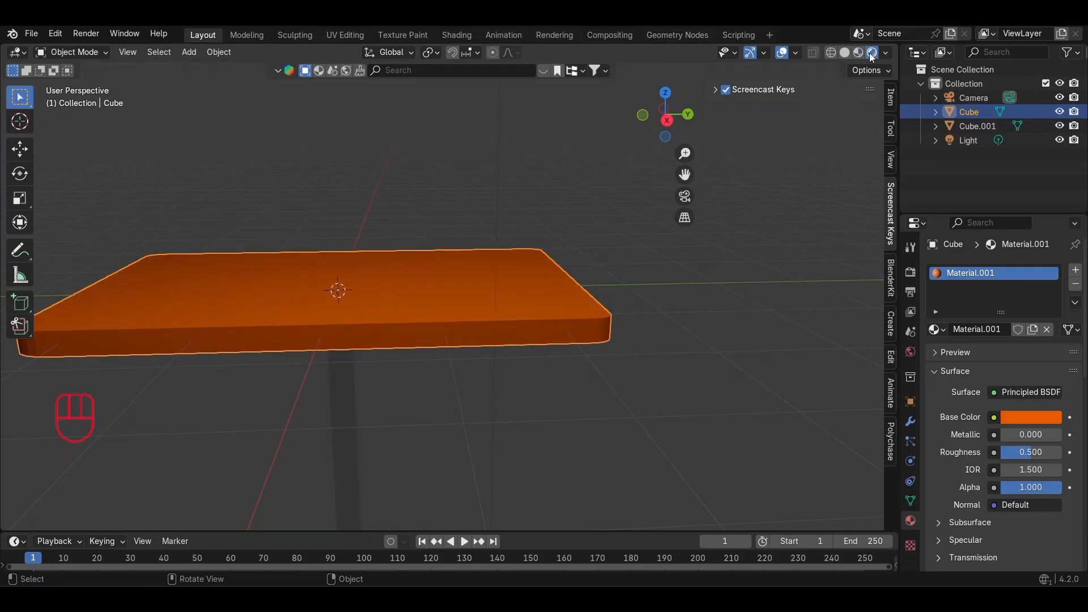
Change the slab material's base color to a neutral near-white.
middle_click_drag(351, 410, 816, 274)
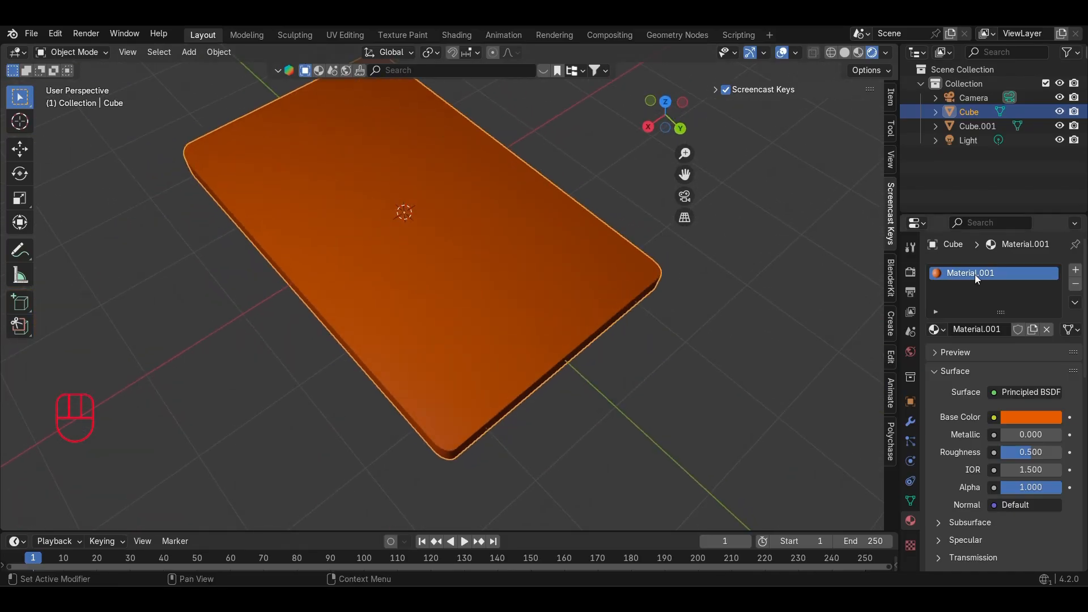
left_click(1032, 417)
left_click(978, 260)
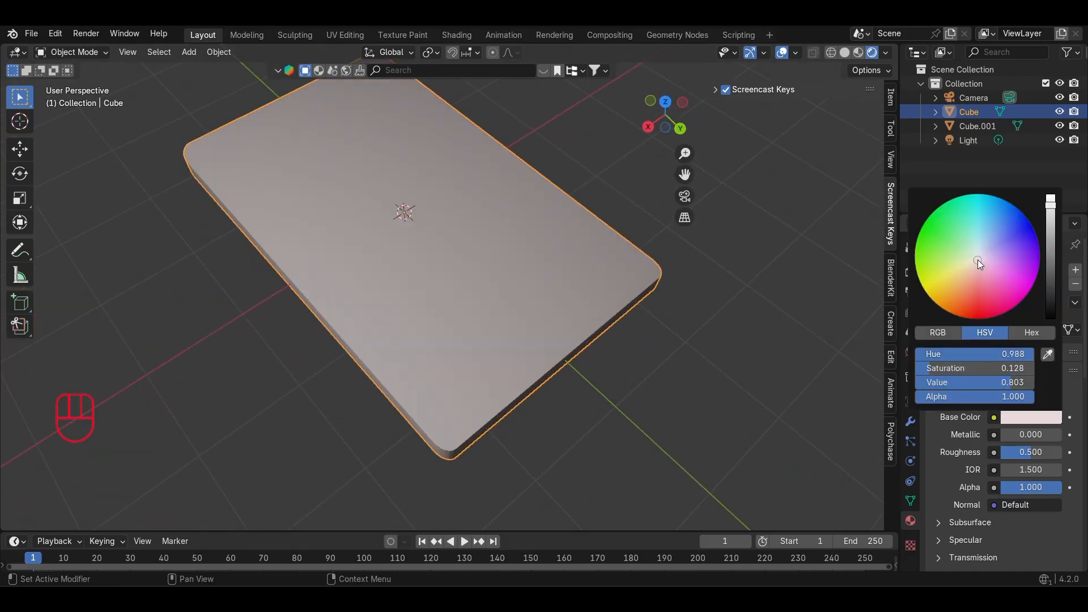
left_click(975, 260)
middle_click_drag(763, 294, 736, 319)
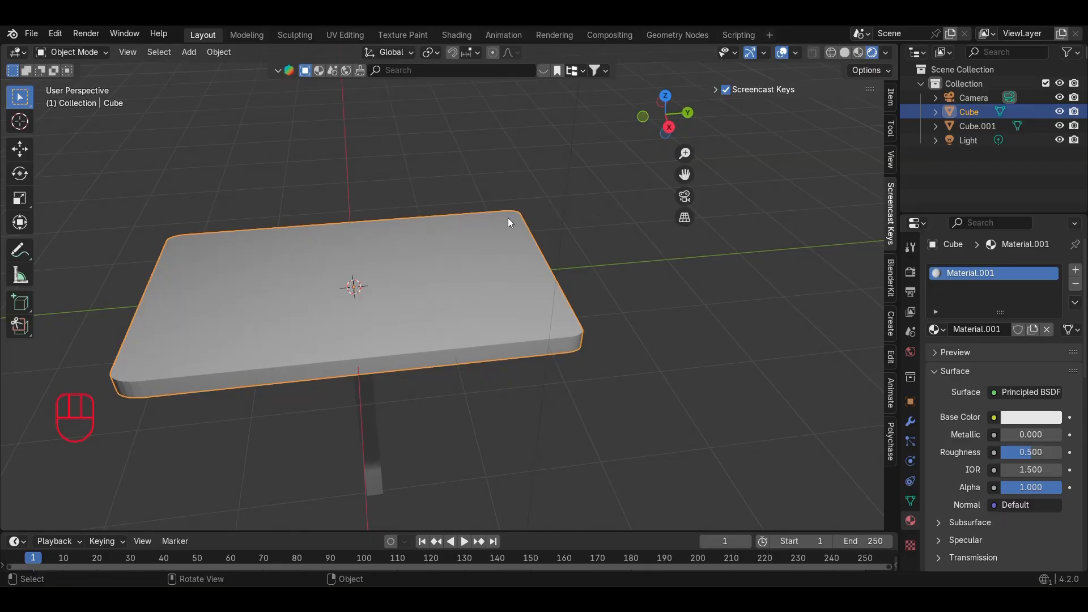
Switch the viewport to Solid shading and enable X-ray to see the leg through the slab.
scroll(635, 278, "down", 3)
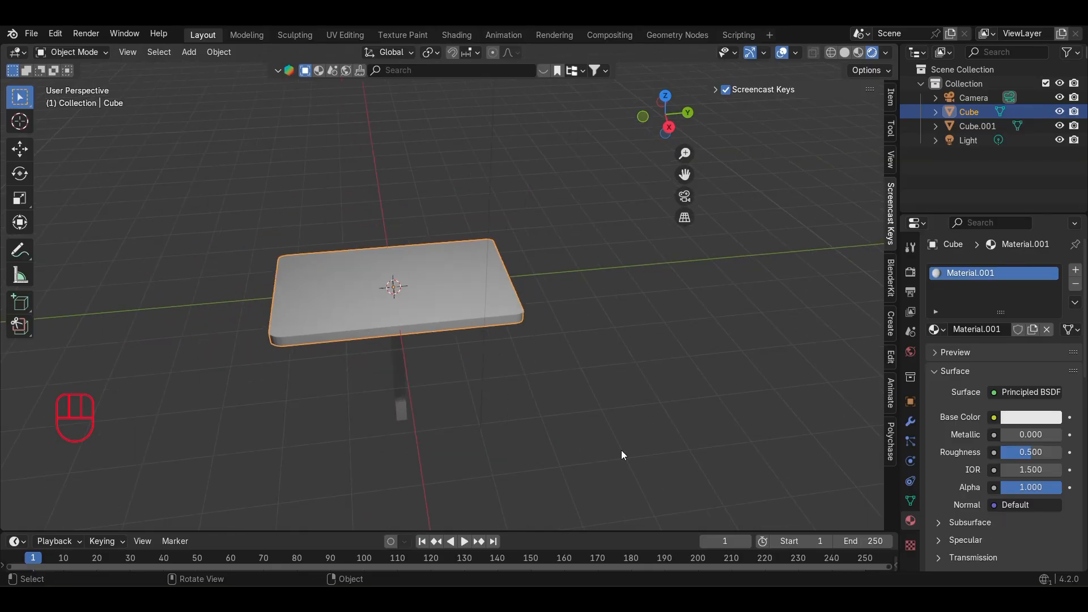
scroll(525, 271, "down", 2)
middle_click_drag(443, 326, 415, 291)
scroll(482, 314, "up", 3)
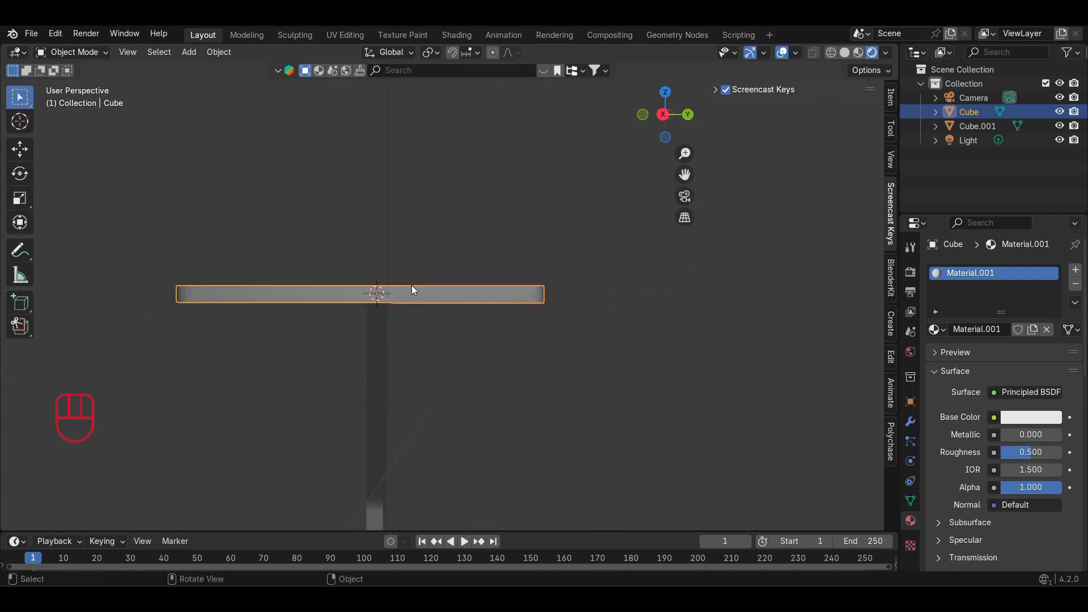
left_click(847, 53)
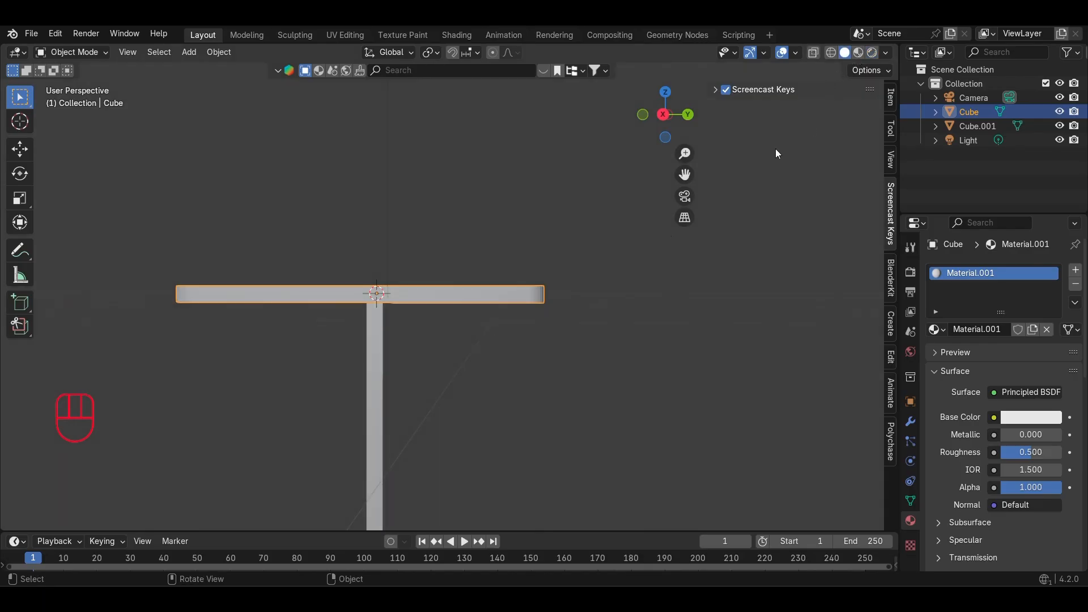
middle_click_drag(550, 245, 525, 299)
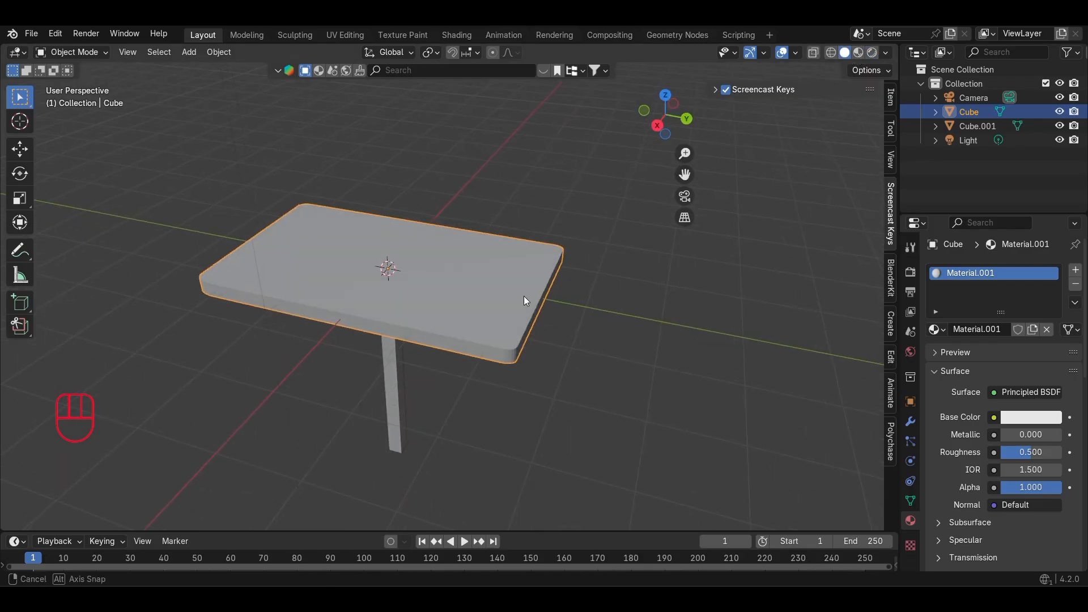
left_click(811, 53)
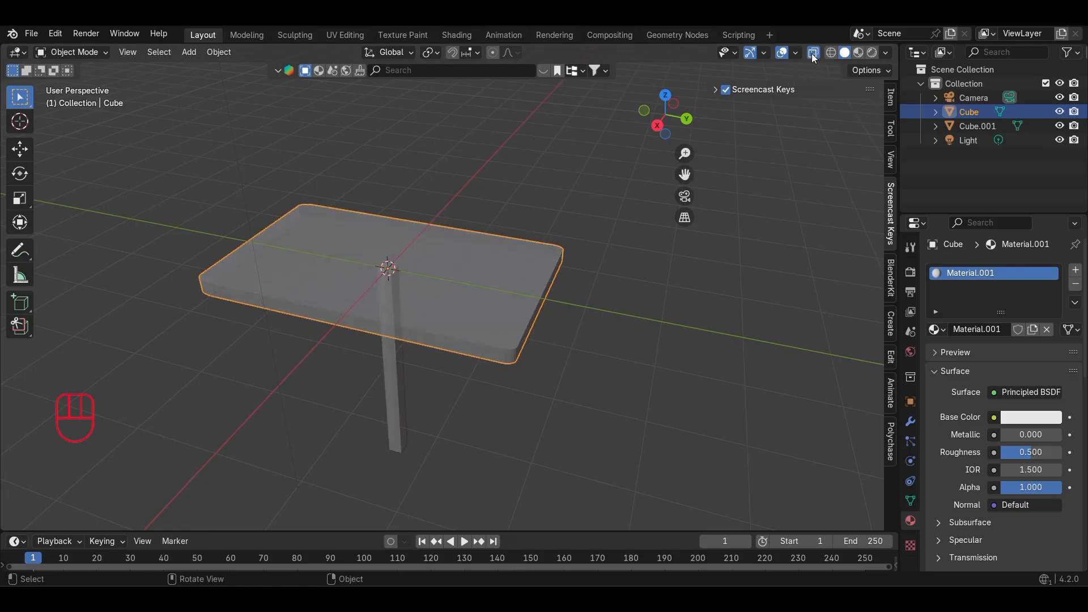
mouse_move(386, 278)
middle_mouse_down()
mouse_move(428, 294)
mouse_move(466, 333)
mouse_move(563, 272)
mouse_move(579, 220)
mouse_move(448, 295)
middle_mouse_up()
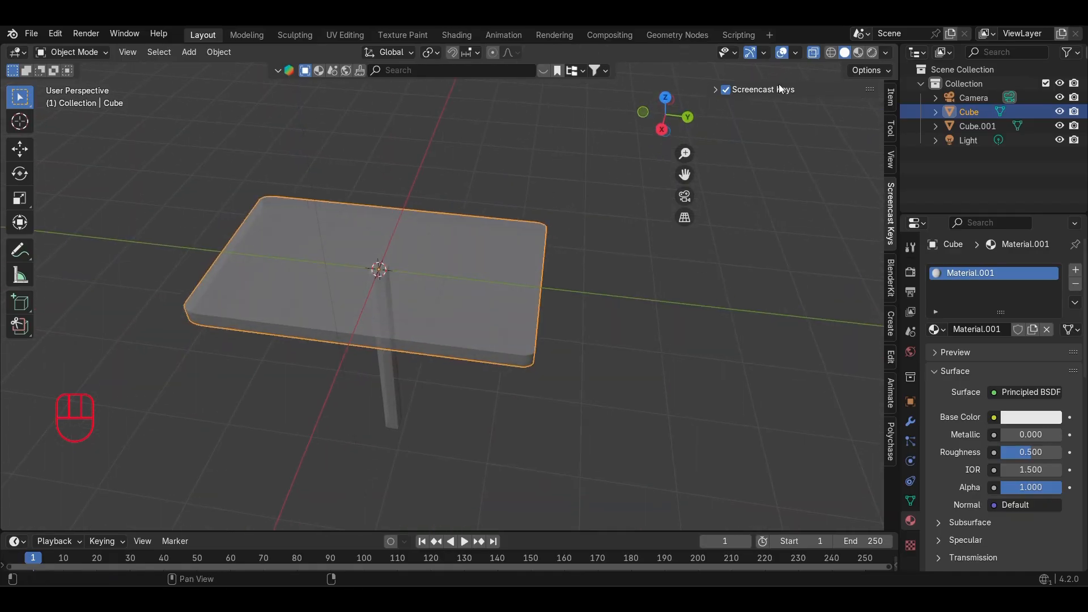
Preview the slab and leg in Wireframe shading, and return the viewport to Solid shading.
left_click(830, 53)
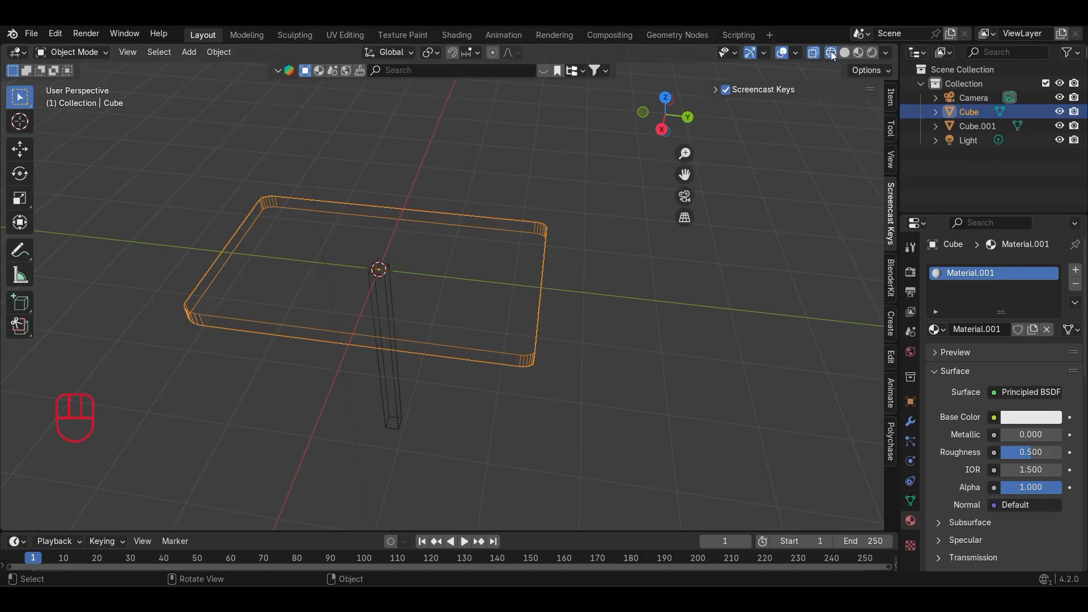
middle_click_drag(486, 287, 482, 349)
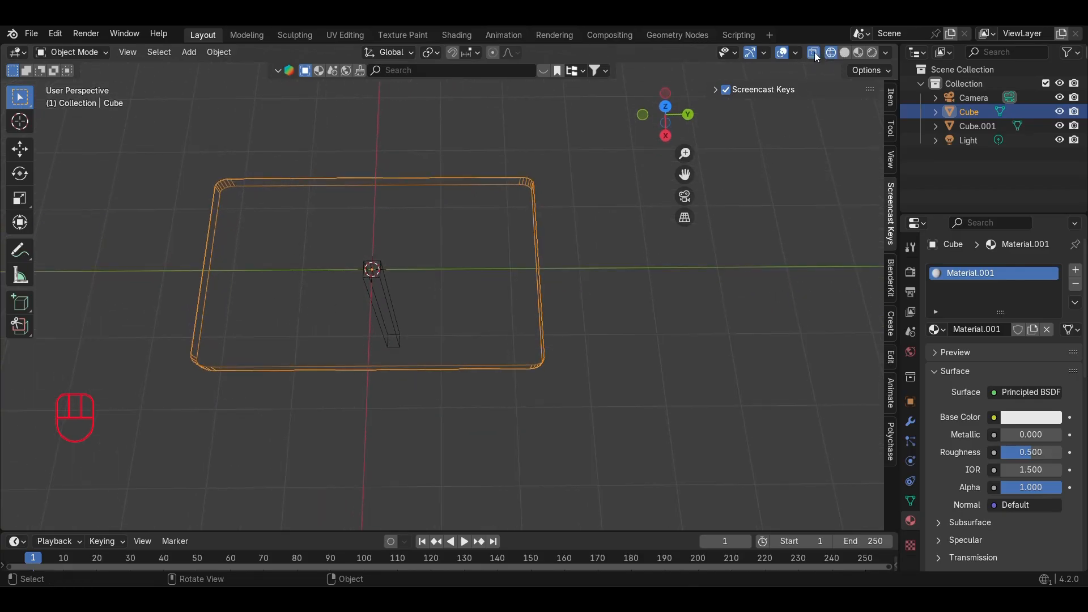
left_click(845, 52)
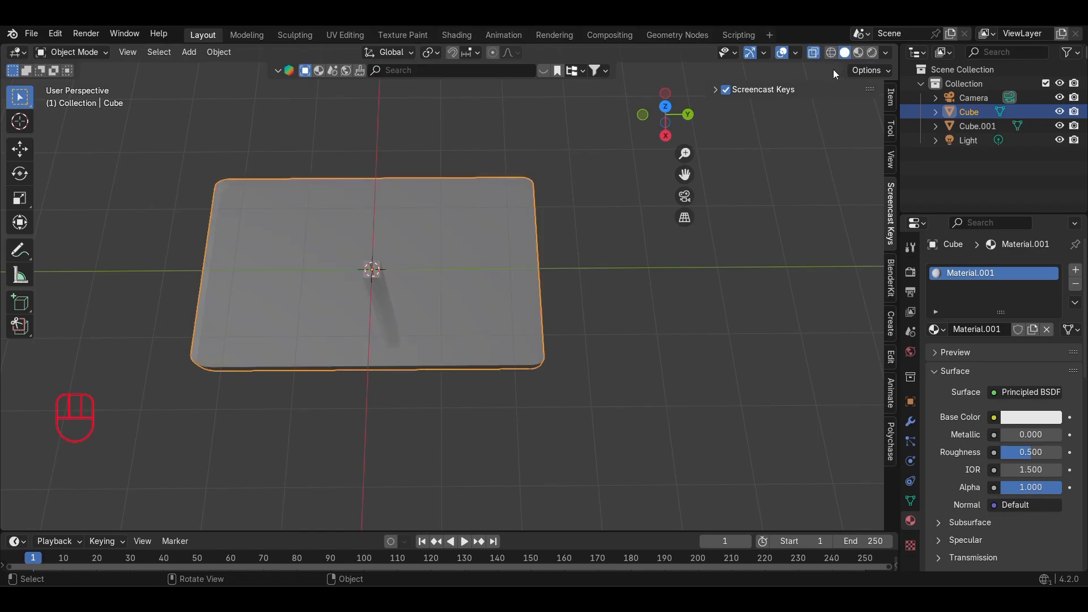
mouse_move(540, 386)
middle_mouse_down()
mouse_move(572, 341)
mouse_move(576, 291)
mouse_move(585, 345)
mouse_move(569, 339)
middle_mouse_up()
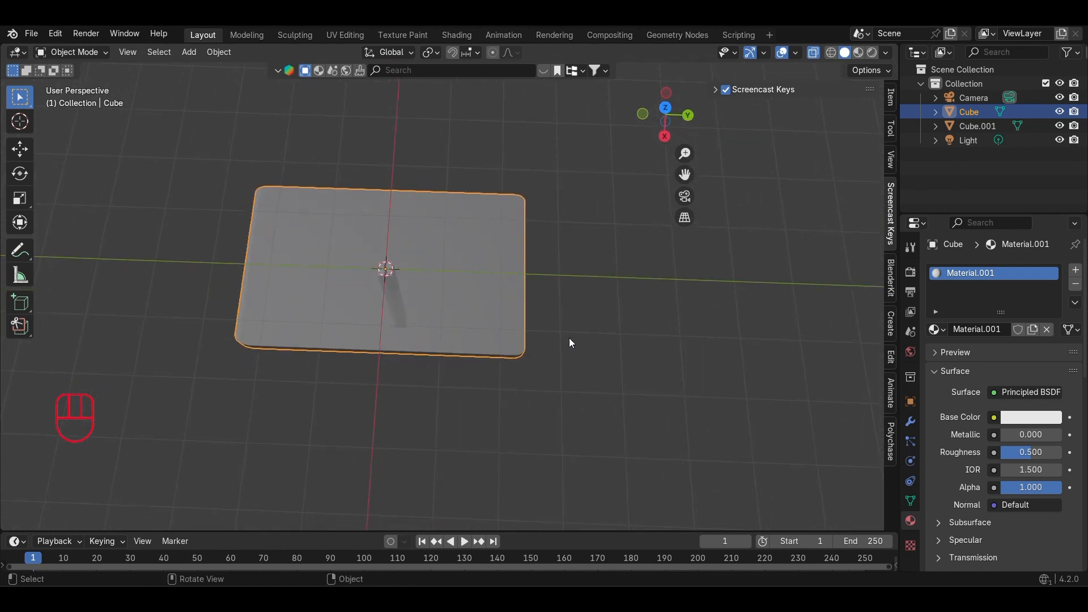
Compare the table's top orthographic view with perspective views from the side and above.
key("KP_7")
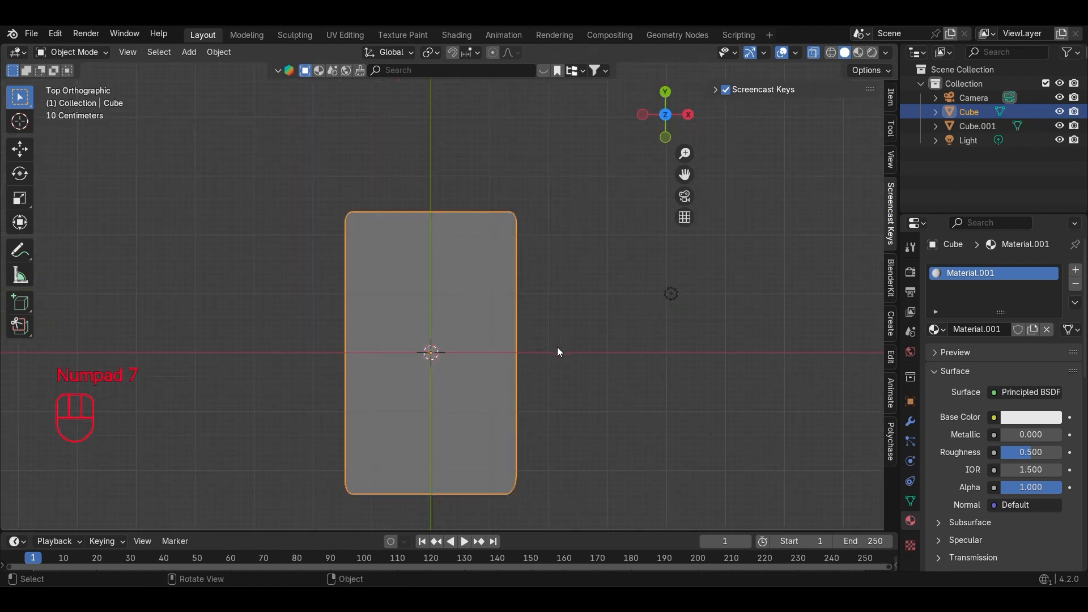
middle_click_drag(568, 372, 469, 304)
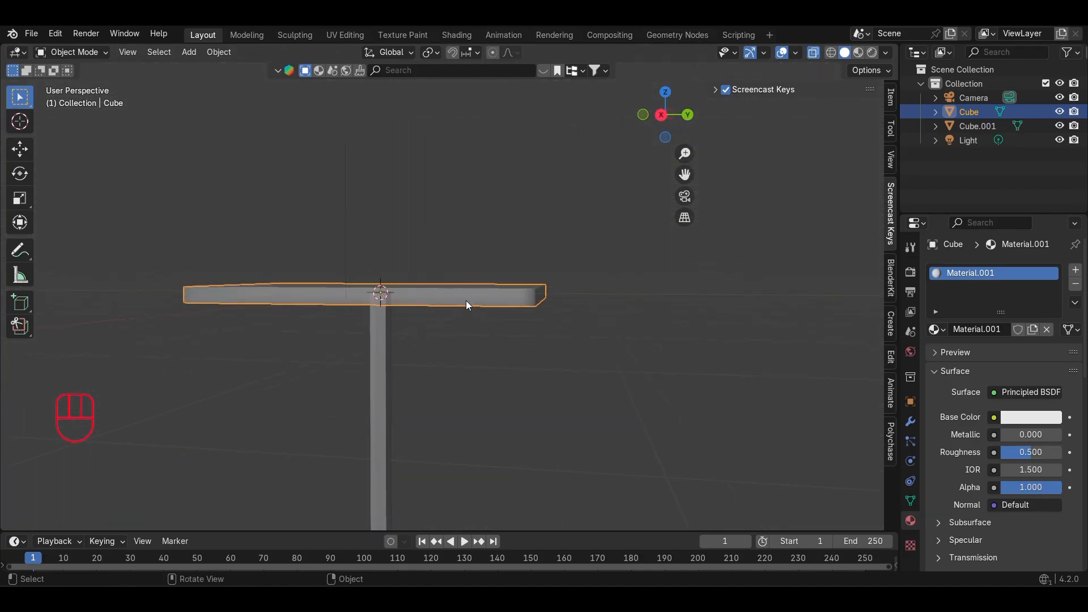
middle_click_drag(454, 325, 501, 364)
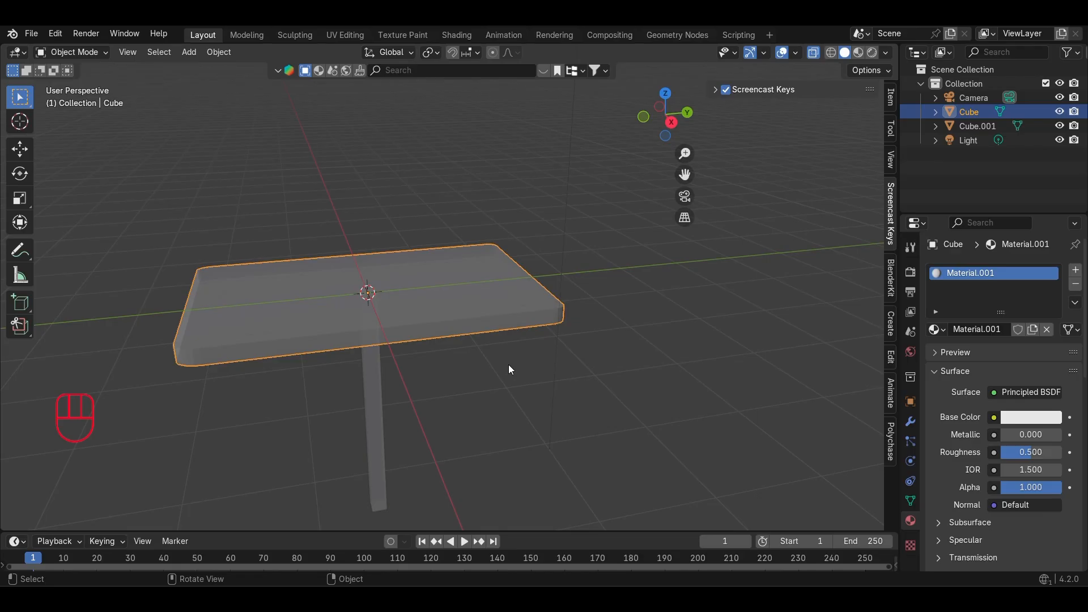
middle_click_drag(508, 365, 474, 393)
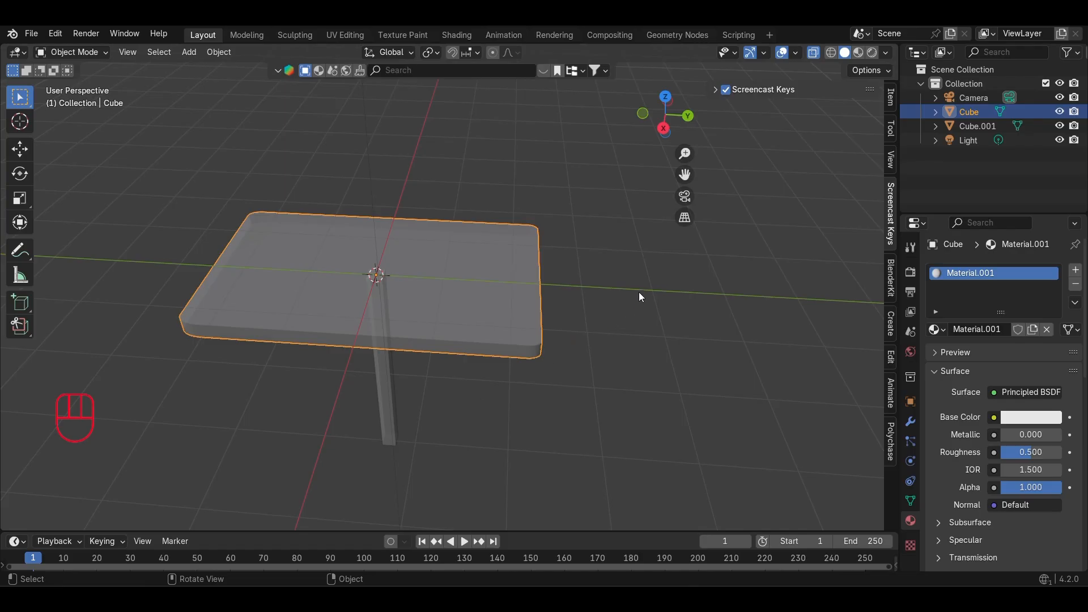
key("KP_7")
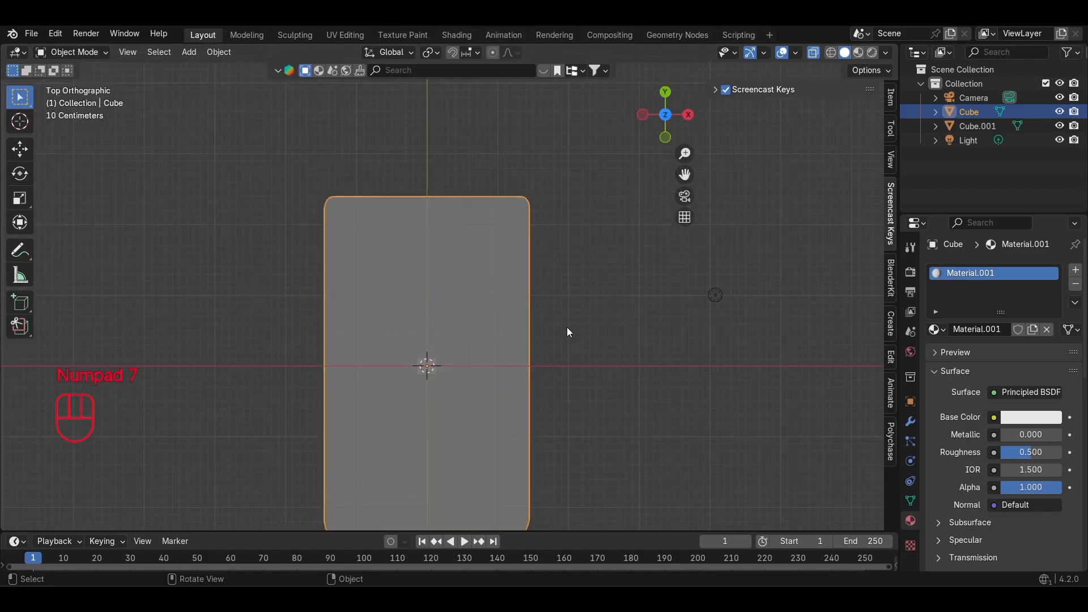
scroll(513, 351, "down", 3)
middle_click_drag(499, 391, 345, 283)
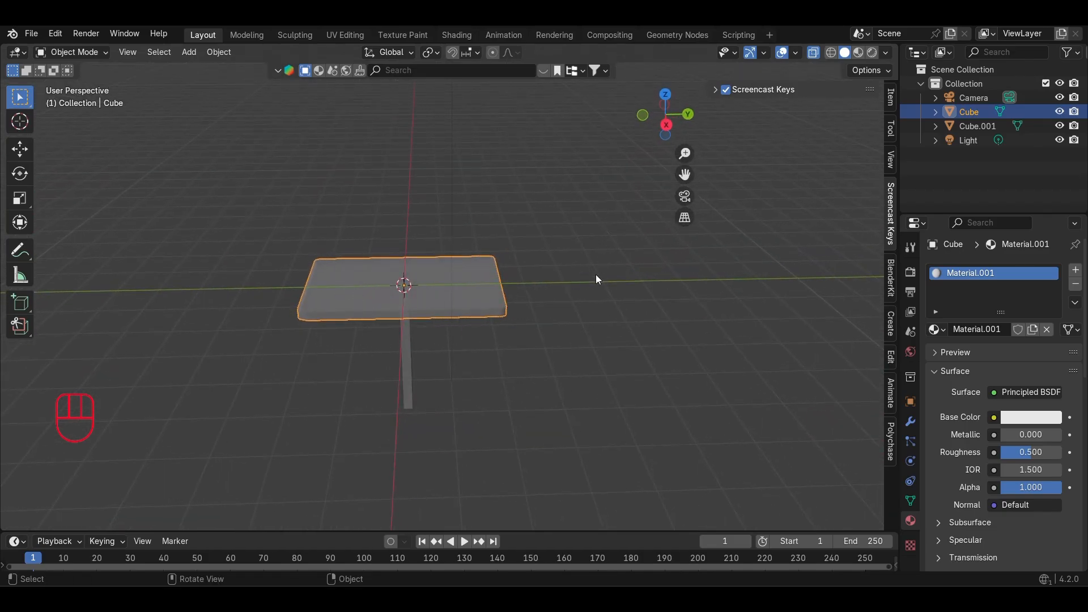
middle_click_drag(596, 275, 592, 231)
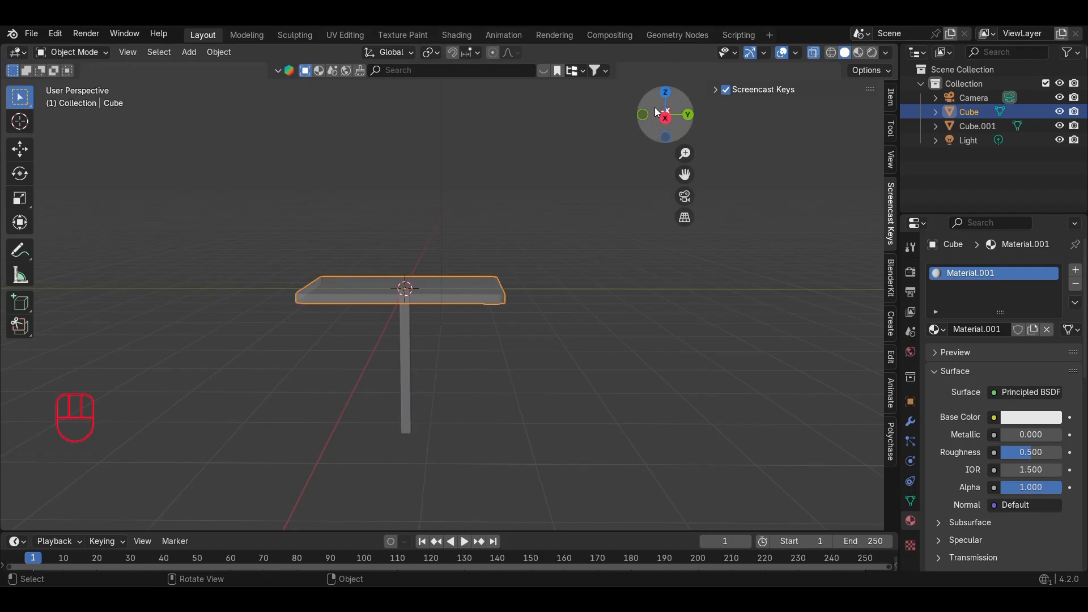
Examine the table from the preset top, right and back viewpoints and from freely rotated angles.
left_click(666, 91)
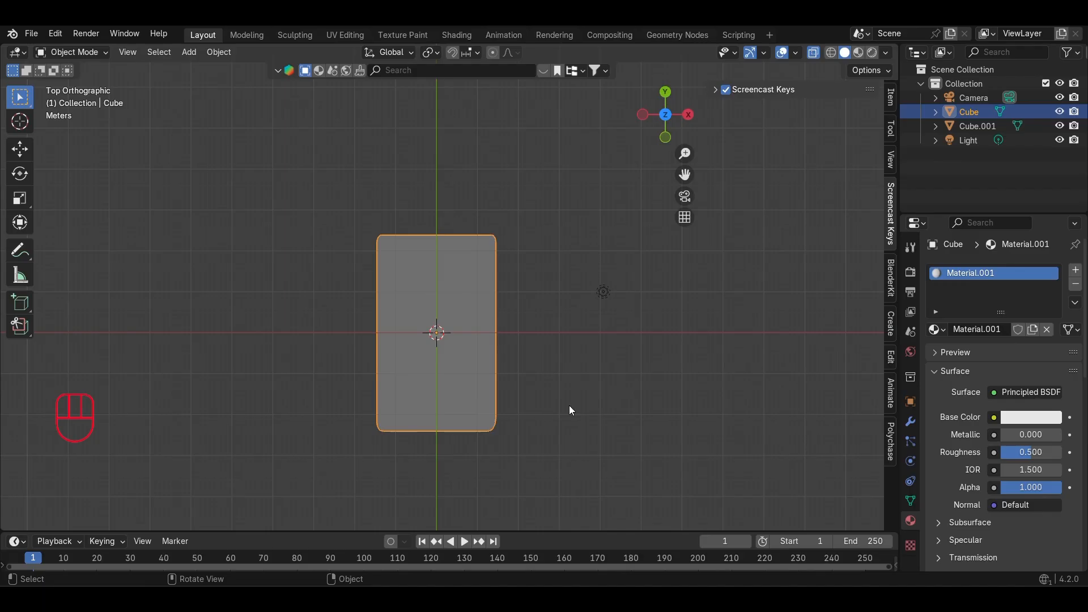
middle_click_drag(570, 406, 573, 226)
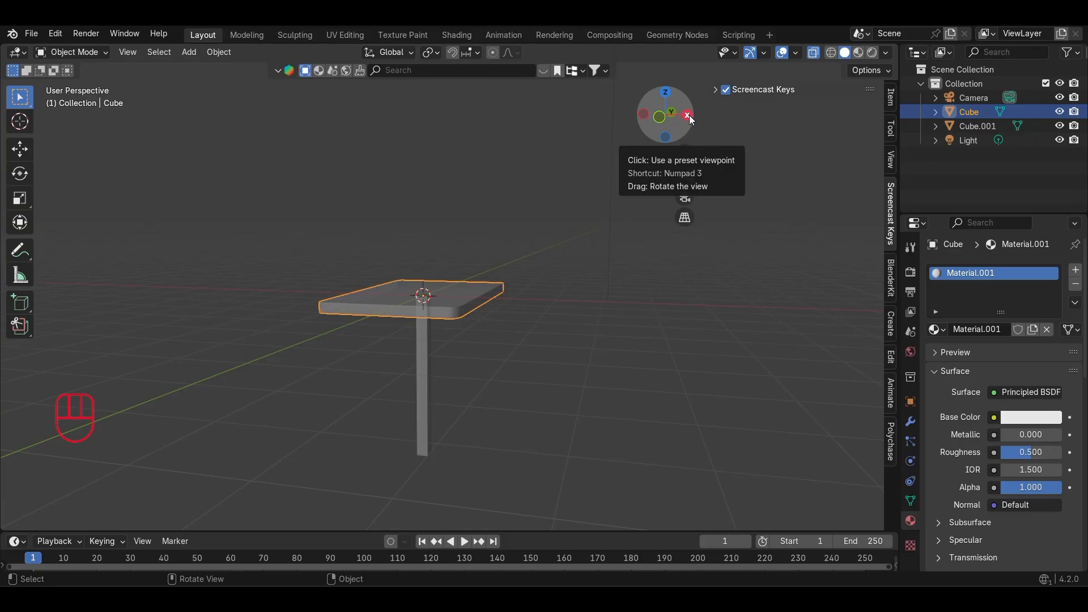
left_click(688, 116)
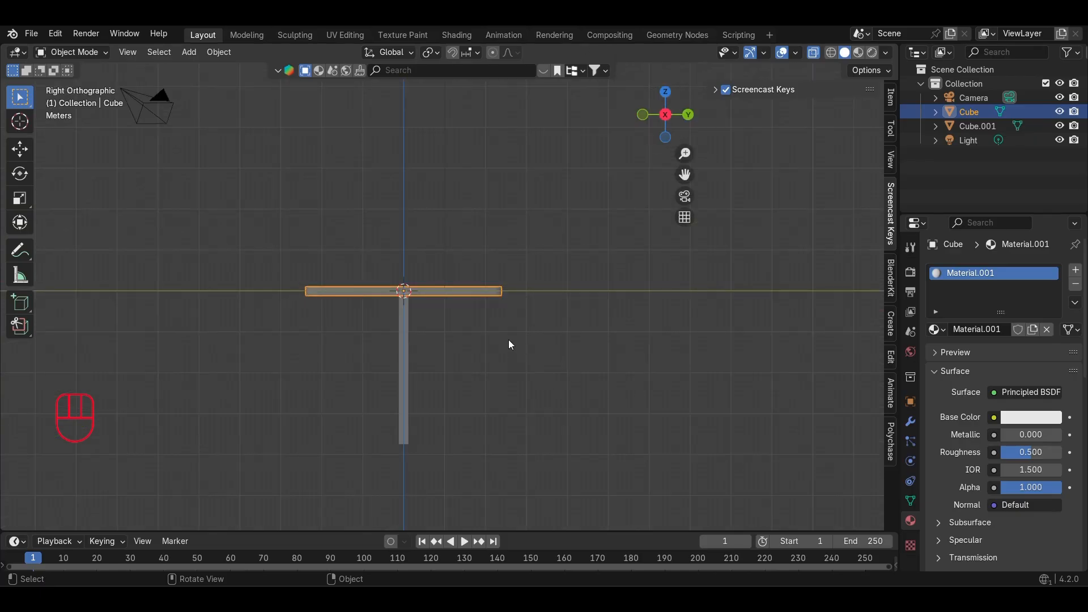
left_click(688, 115)
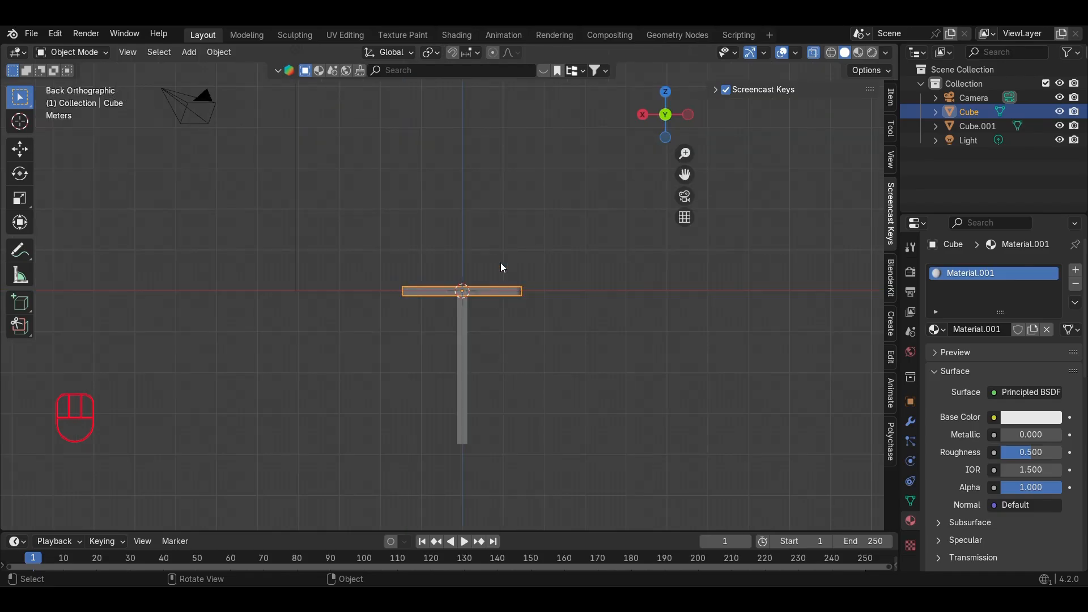
middle_click_drag(513, 384, 374, 385)
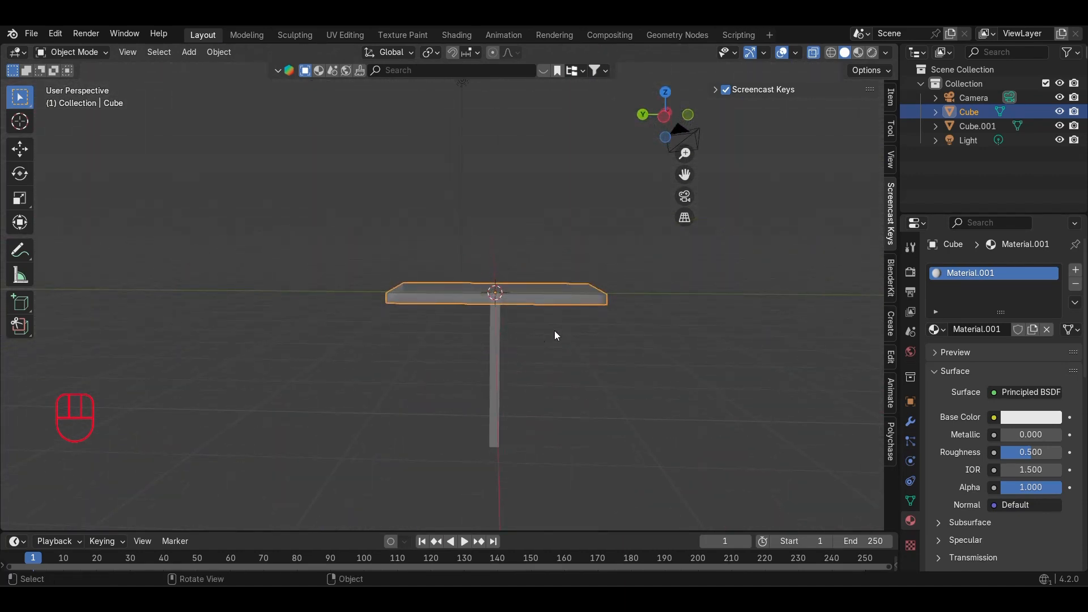
middle_click_drag(599, 340, 574, 378)
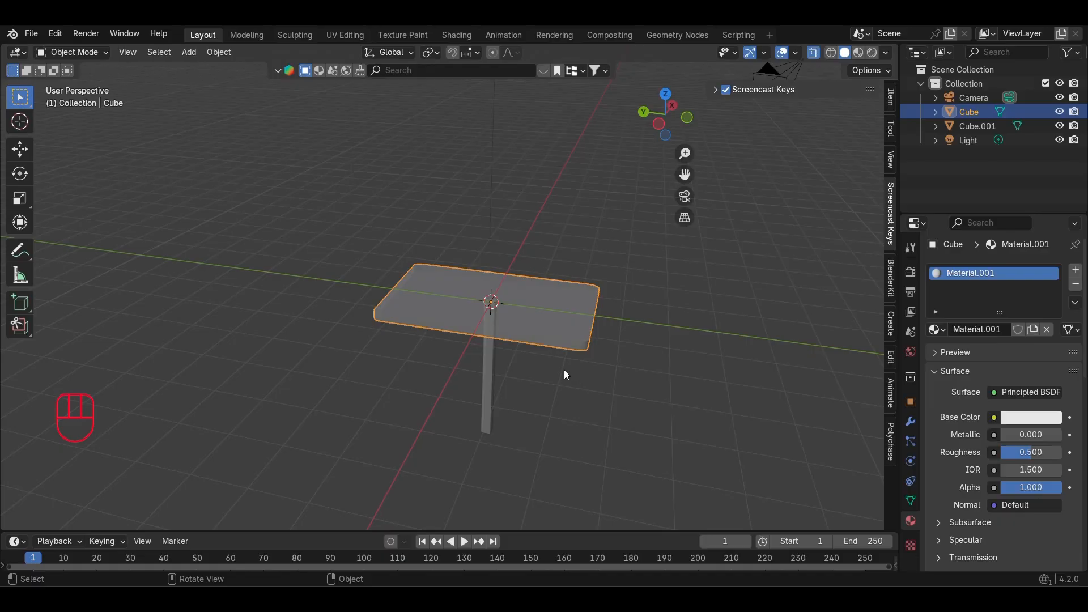
middle_click_drag(566, 372, 591, 396)
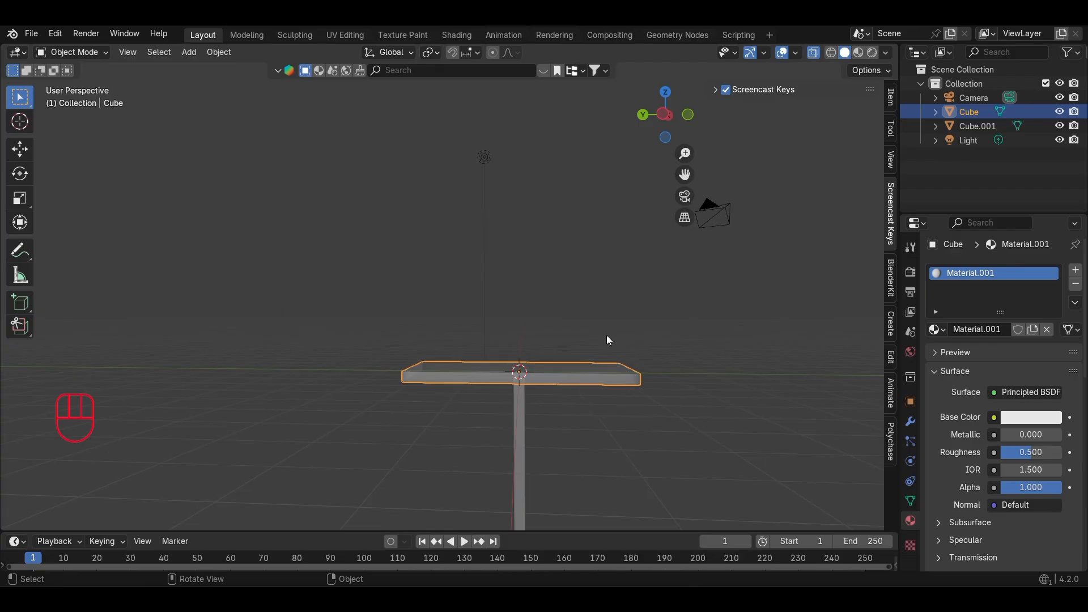
Select the leg and, in top view, move it about -0.89 m in X and 1.84 m in Y toward the slab's corner.
key("KP_7")
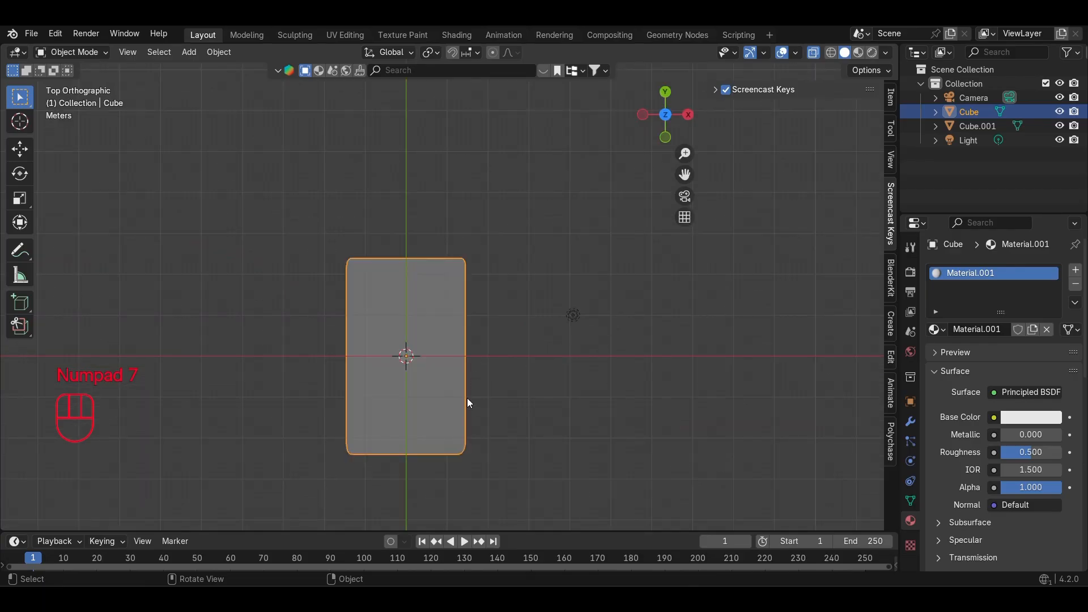
middle_click_drag(469, 402, 458, 250)
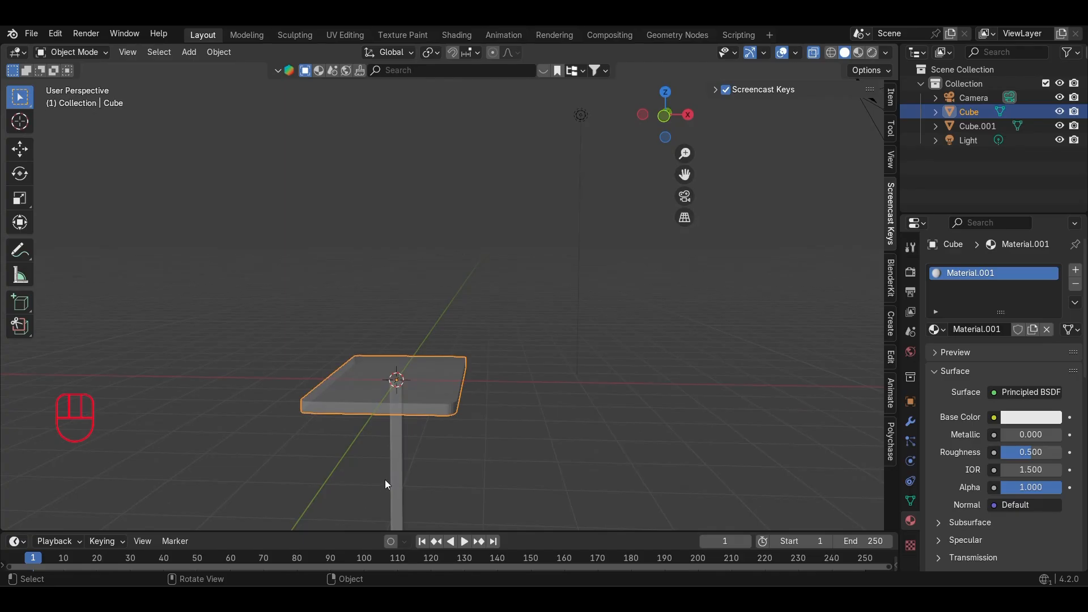
left_click(400, 478)
key("KP_7")
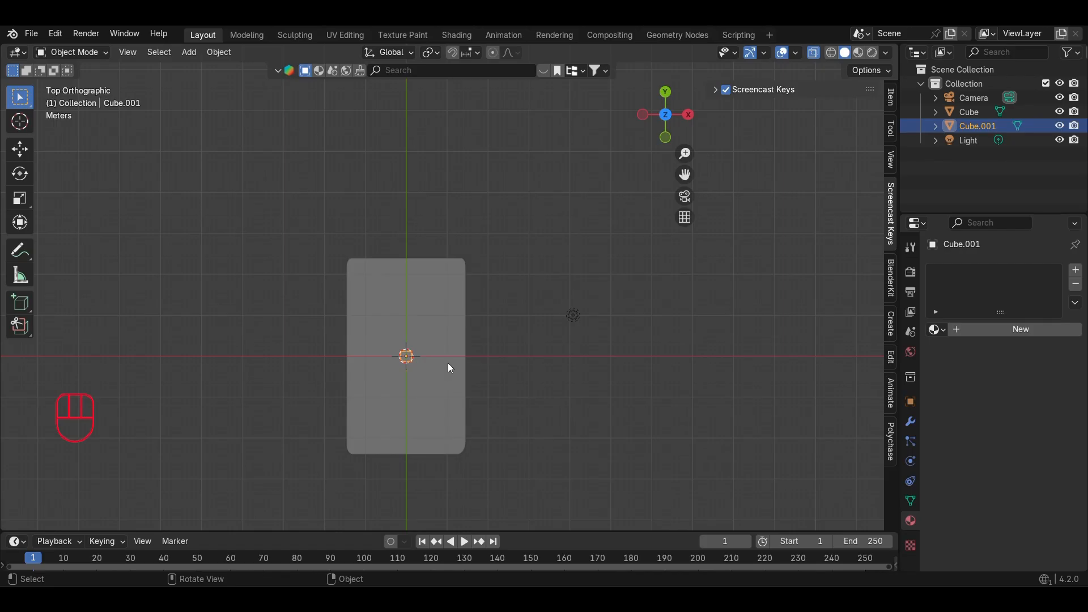
key("g")
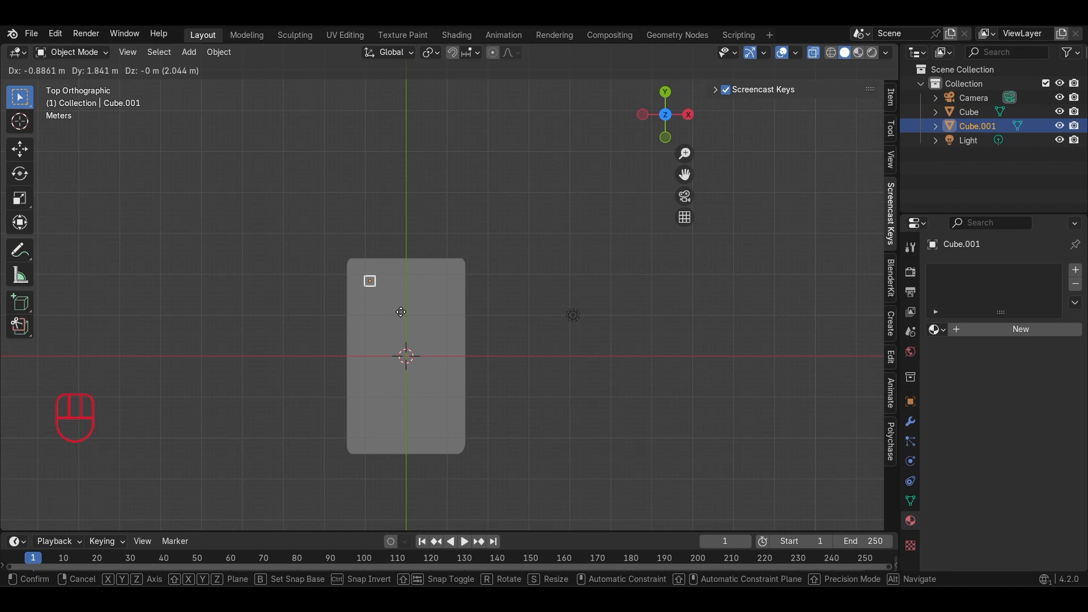
left_click(400, 312)
Try nudging the leg about -0.06 m in X and 0.06 m in Y in top view, closer to the slab's corner.
middle_click_drag(418, 335, 395, 433)
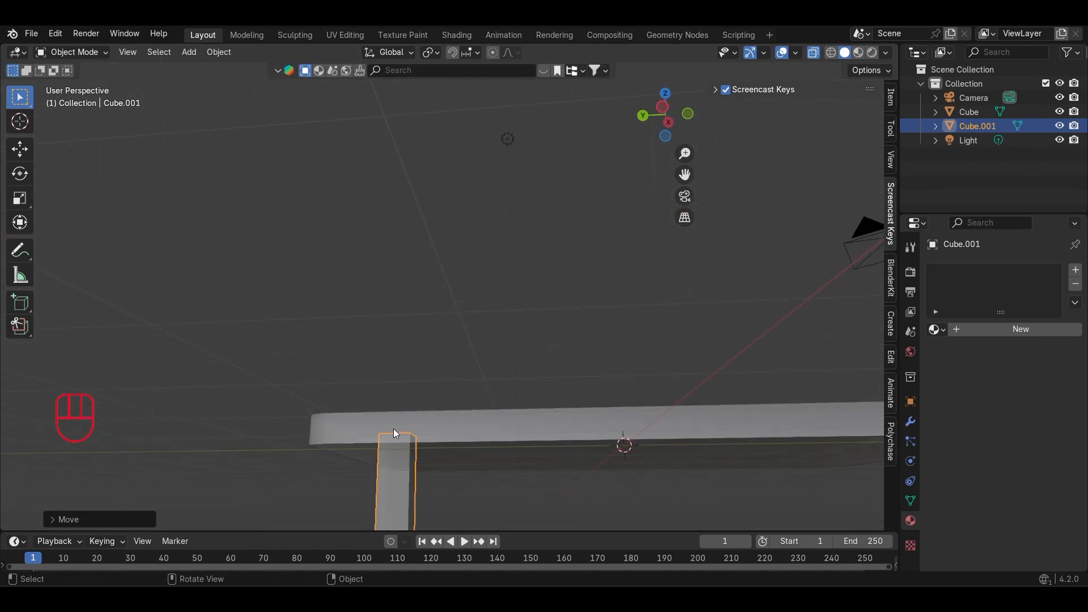
scroll(395, 434, "up", 1)
scroll(434, 476, "down", 1)
middle_click_drag(514, 472, 520, 463)
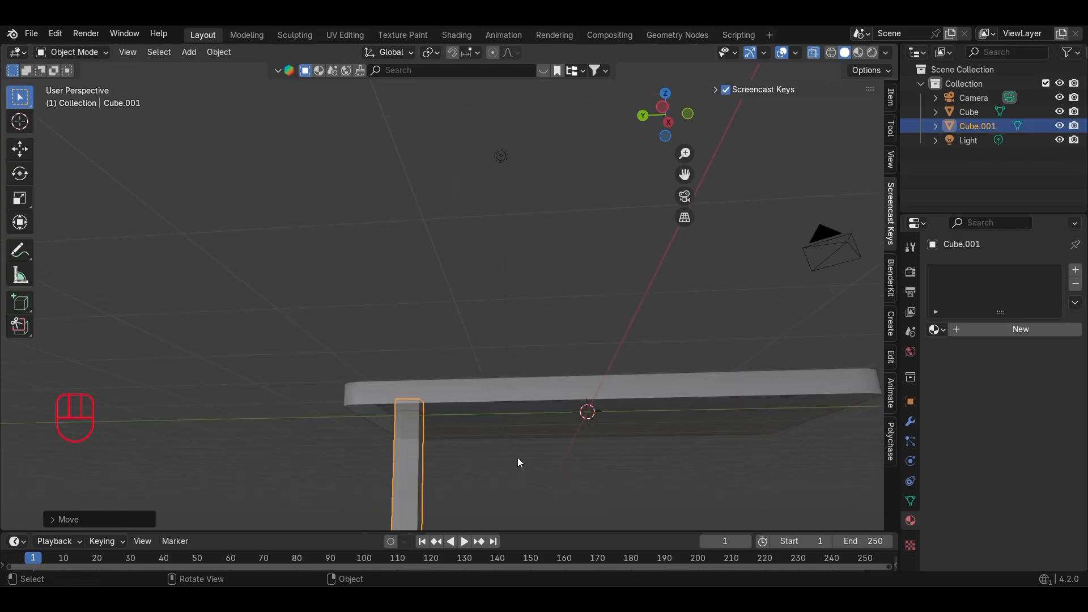
key("KP_7")
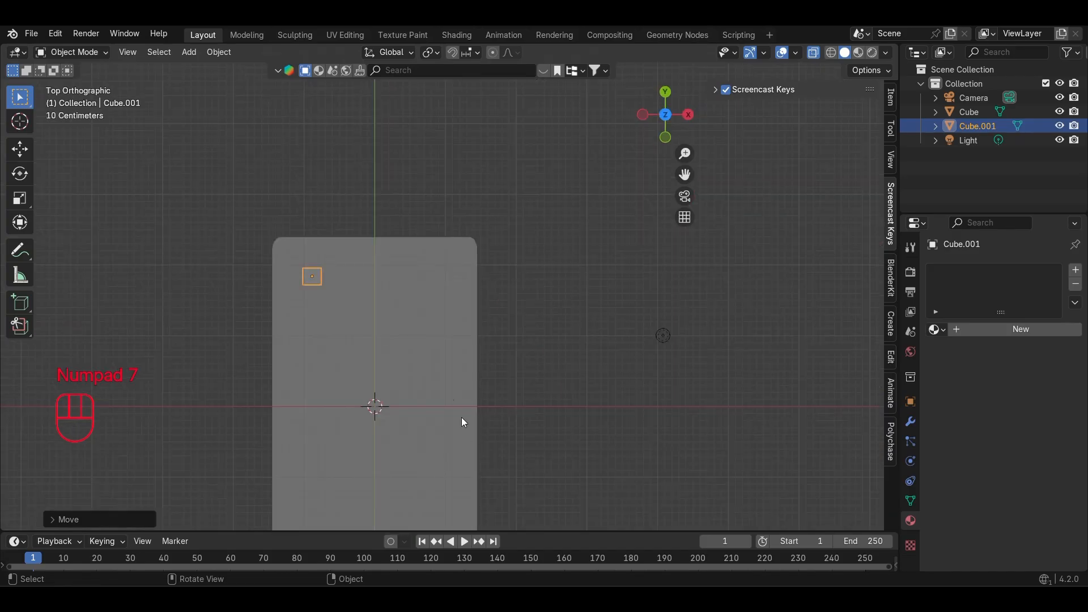
key("g")
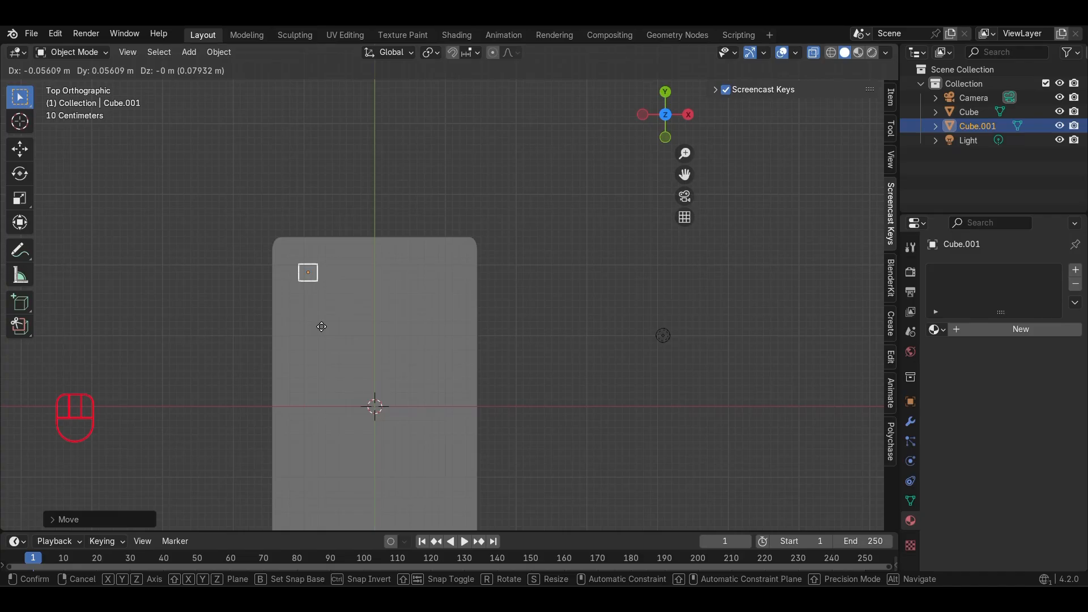
left_click(321, 327)
key("ctrl+z")
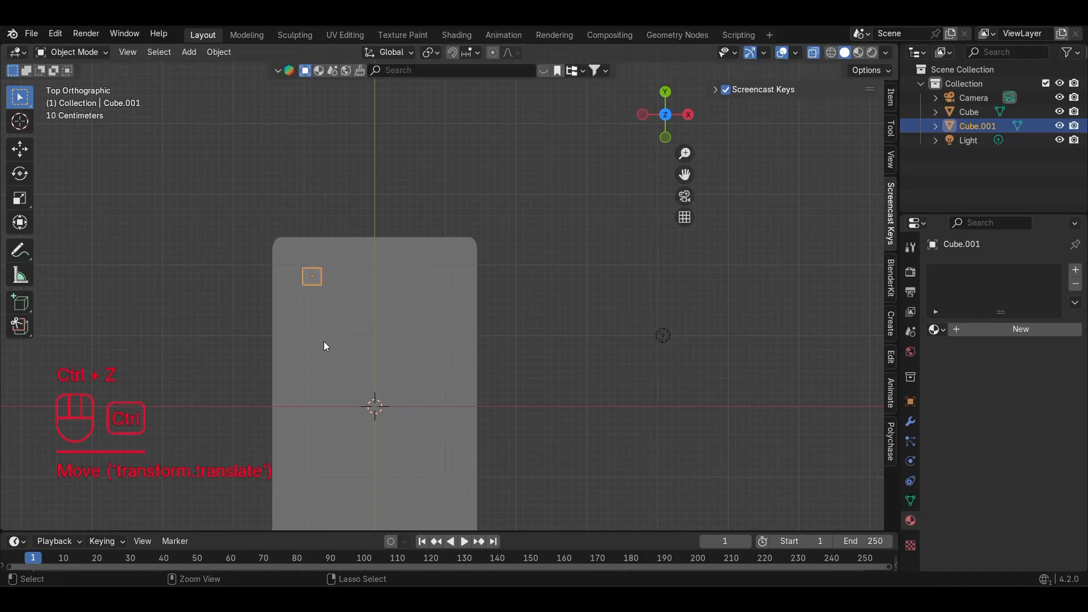
Undo the leg's earlier free move, and reposition it with axis-constrained moves of about 1.9 m along Y and -0.87 m along X.
key("ctrl+z")
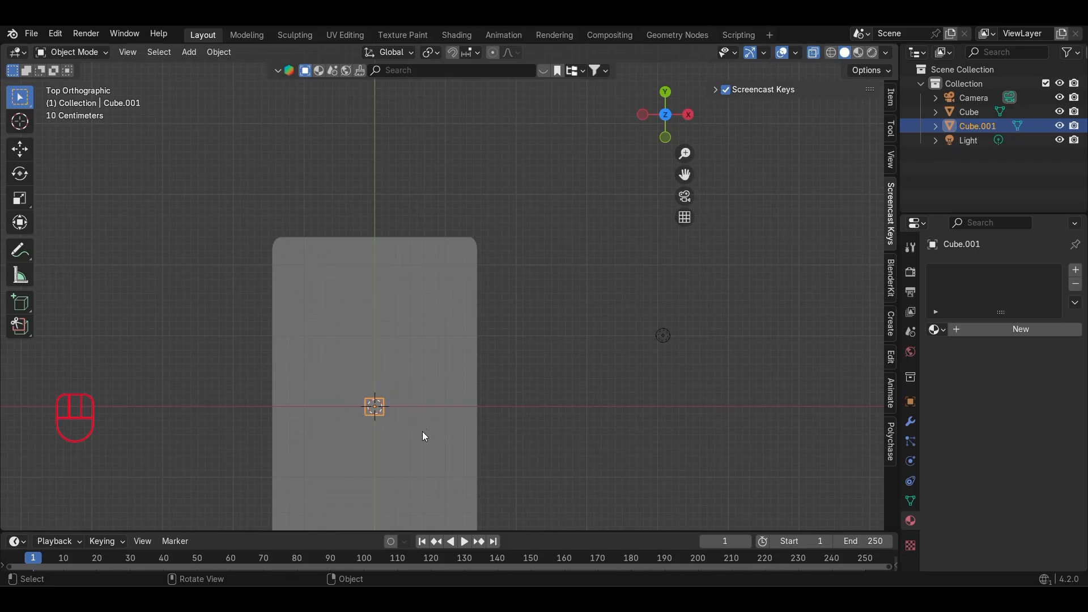
key("g")
key("y")
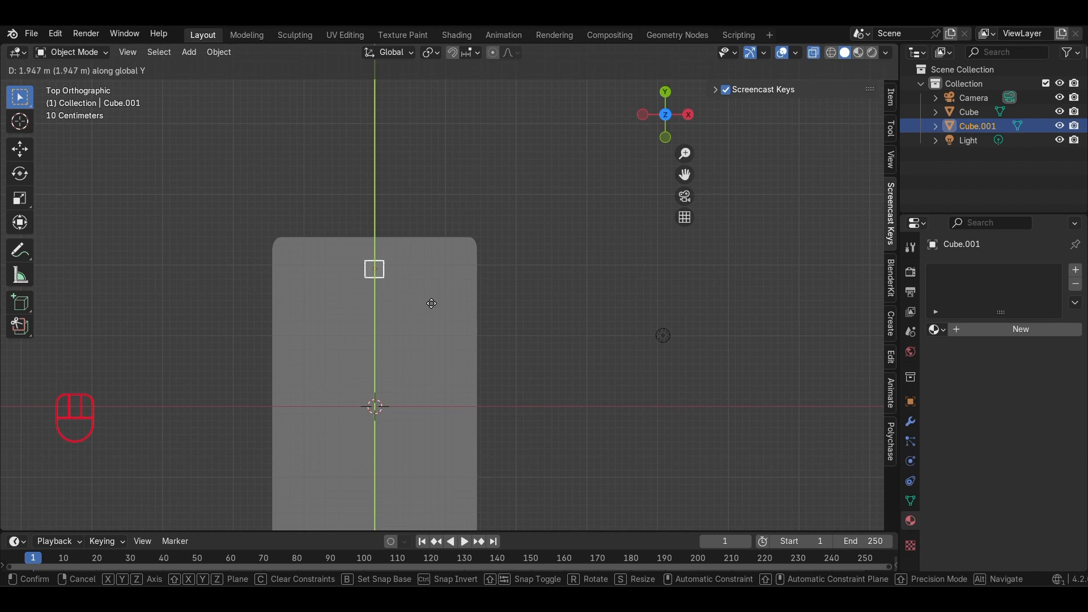
left_click(431, 306)
key("g")
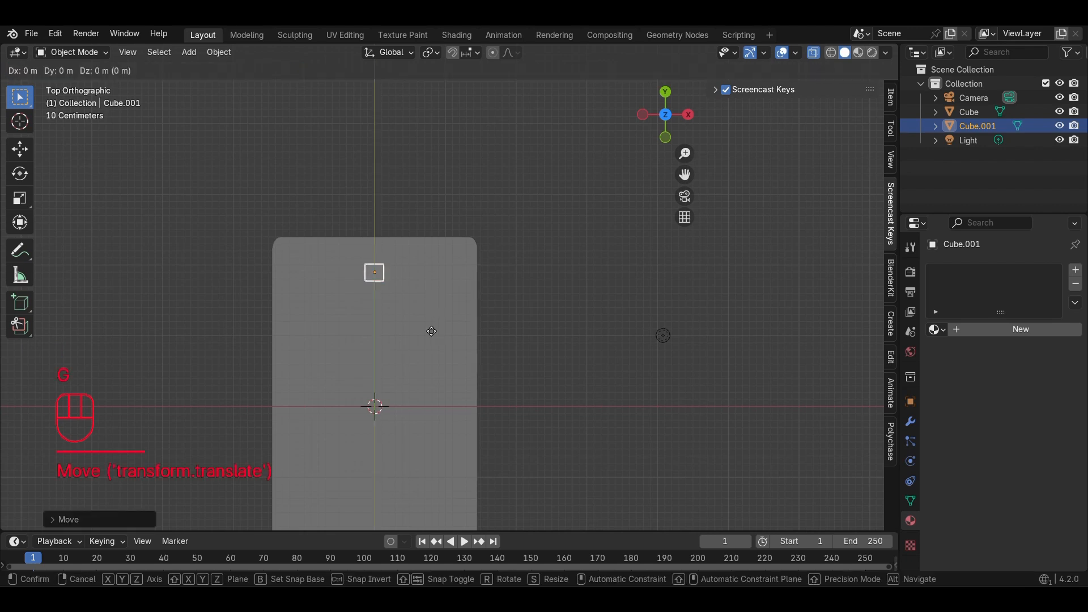
key("x")
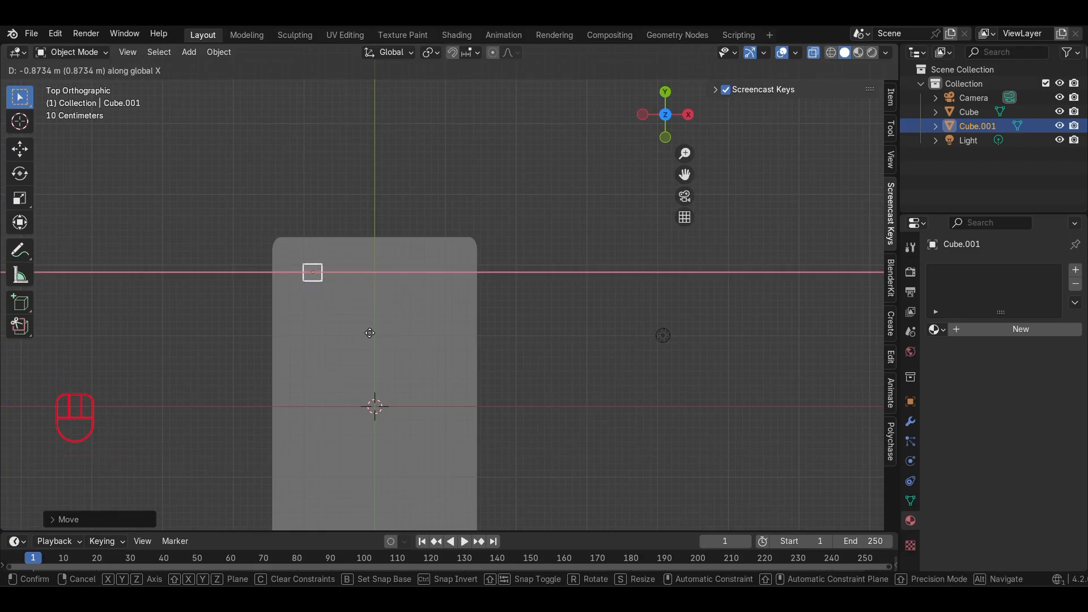
left_click(370, 334)
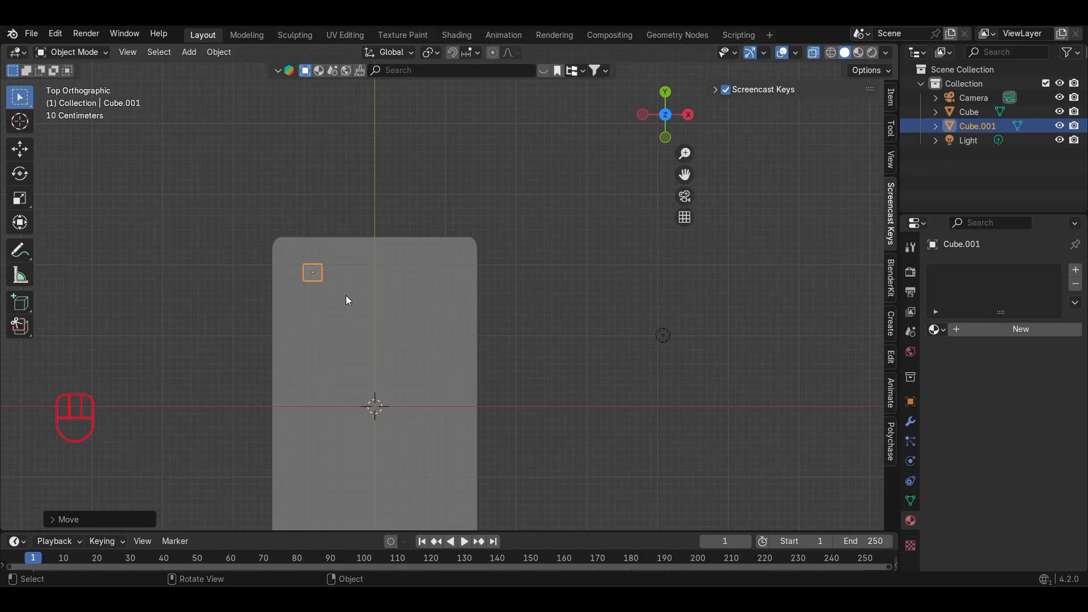
Examine the leg's placement under the slab from below and above, and return to a centred top view.
scroll(347, 301, "down", 2)
scroll(435, 370, "up", 1)
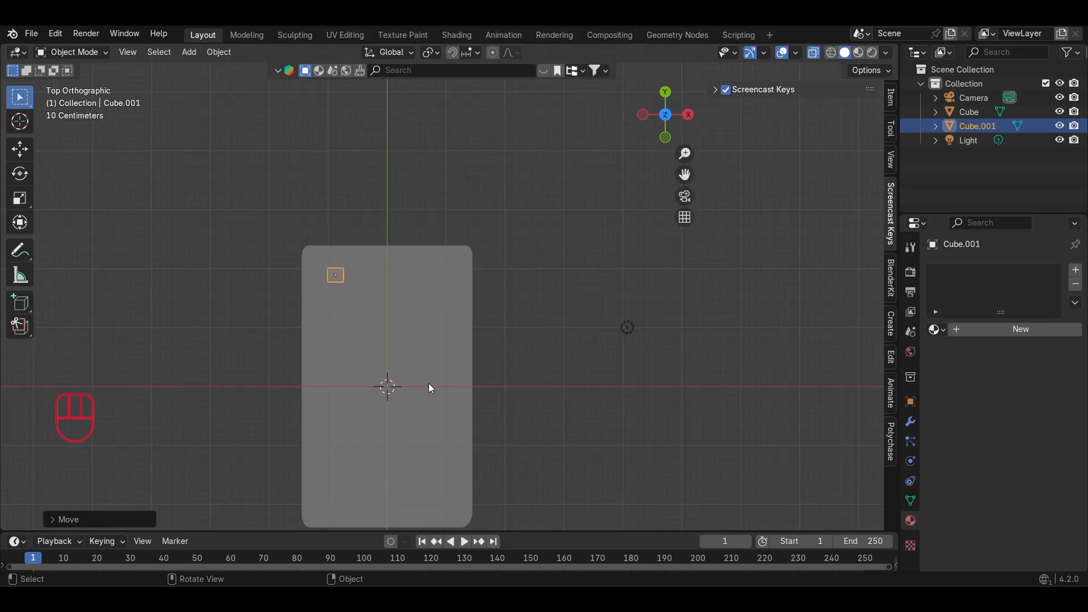
scroll(425, 315, "down", 3, "shift")
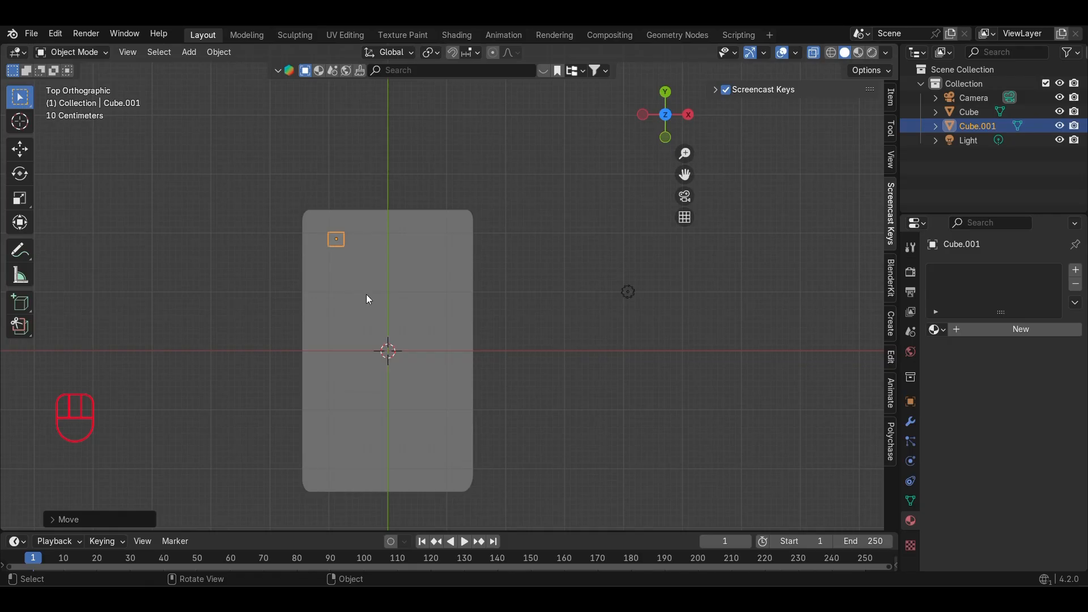
middle_click_drag(359, 286, 445, 491)
middle_click_drag(451, 529, 457, 438, "shift")
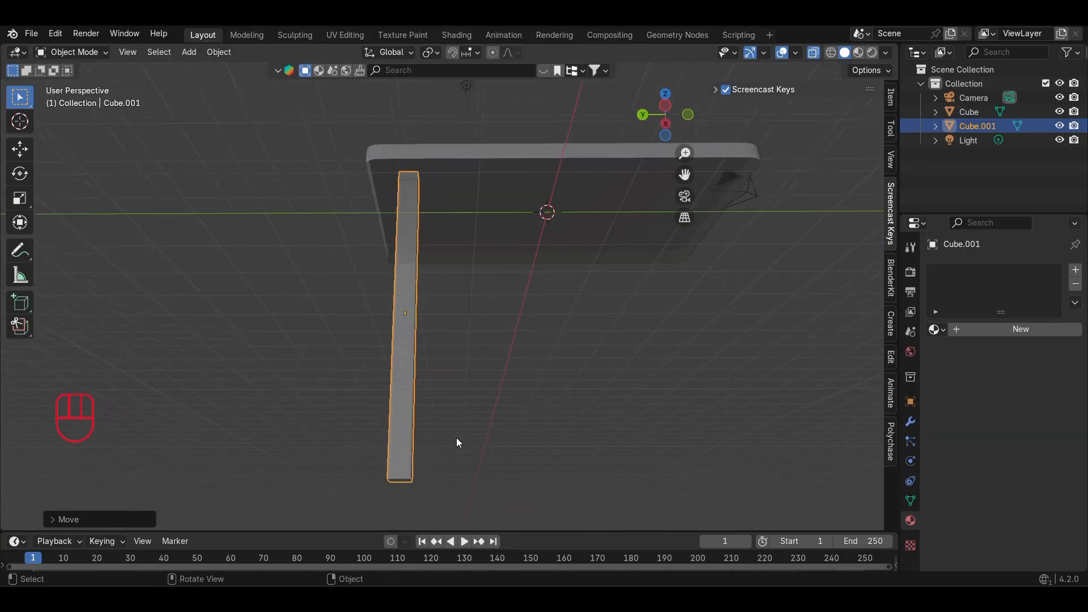
middle_click_drag(425, 474, 403, 56)
scroll(475, 257, "down", 3)
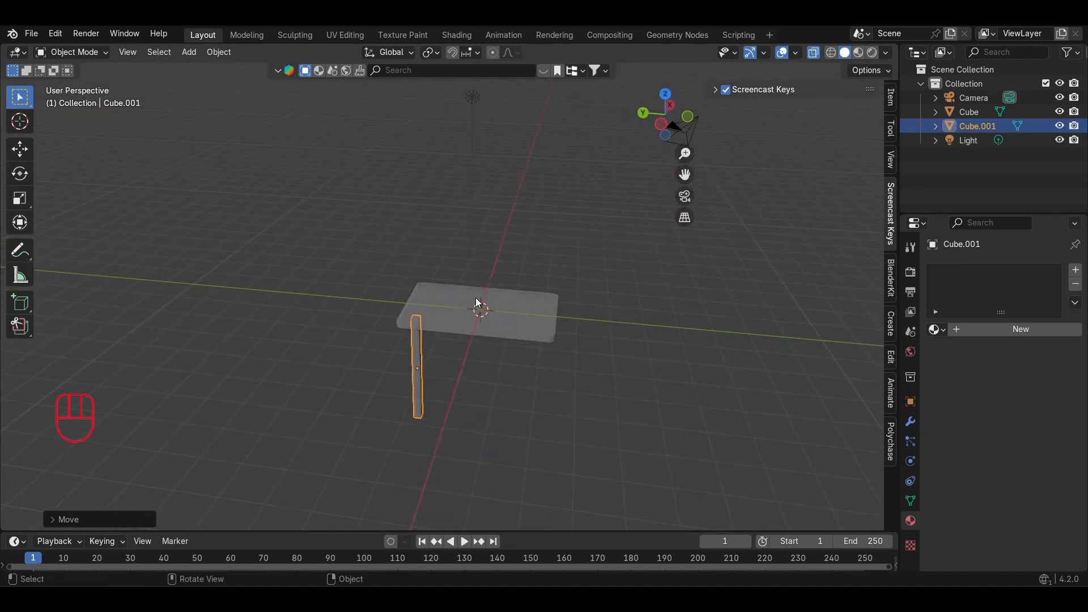
key("KP_7")
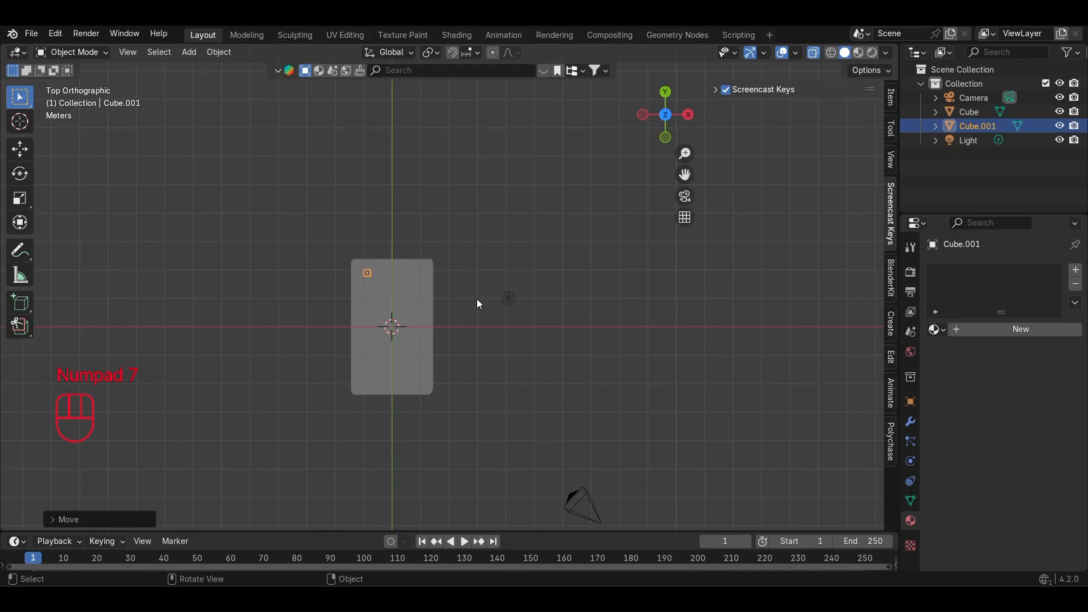
scroll(513, 328, "up", 3)
scroll(448, 339, "up", 2)
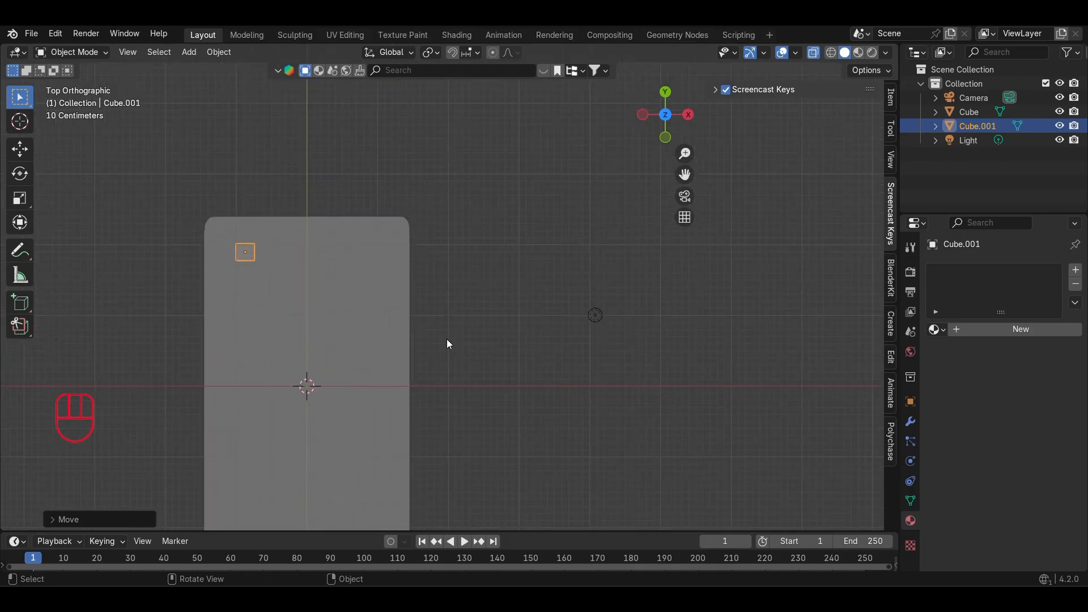
middle_click_drag(390, 336, 516, 265, "shift")
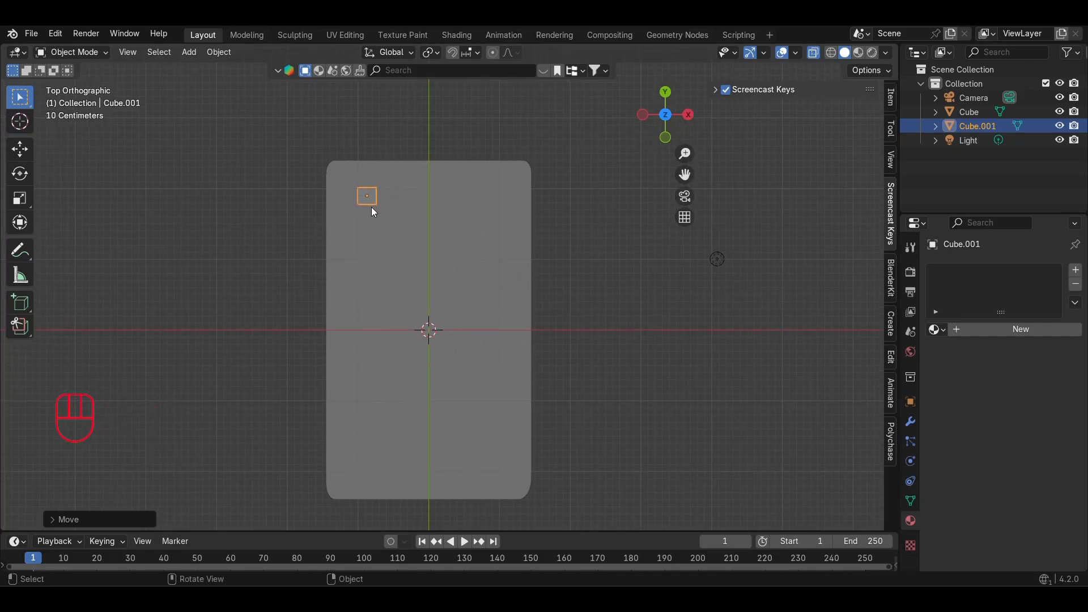
Try duplicating the leg with a free move of about 1.76 m in X toward the slab's opposite corner.
key("shift")
key("shift+d")
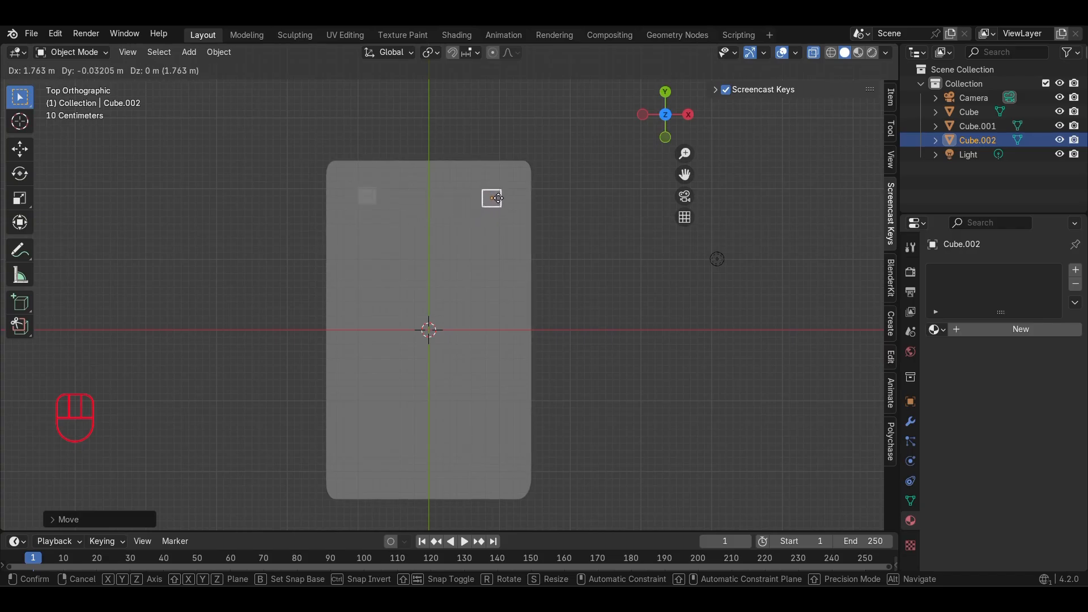
left_click(498, 197)
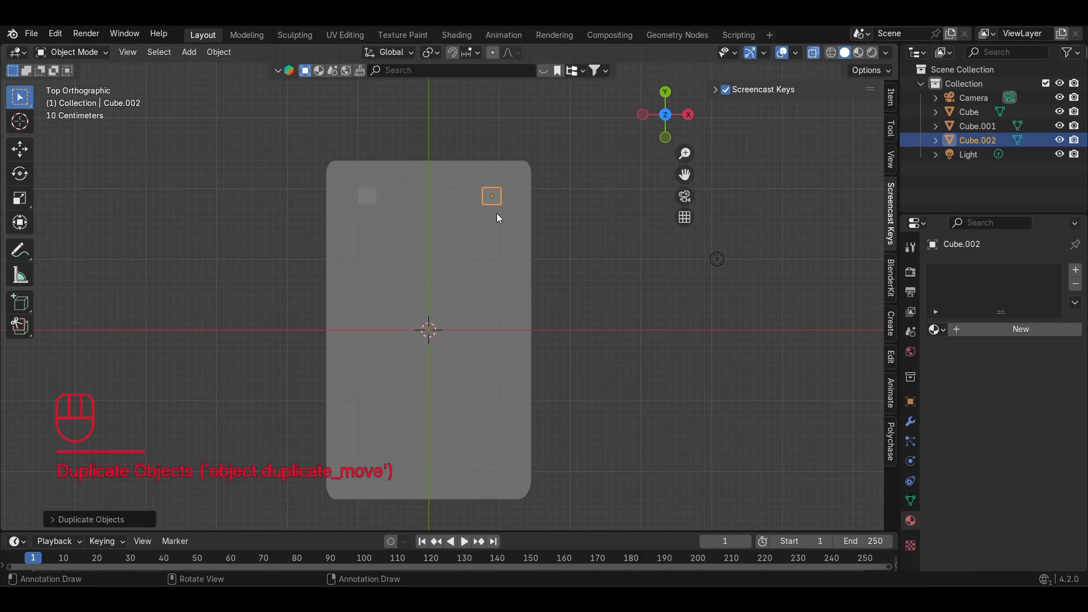
key("ctrl+z")
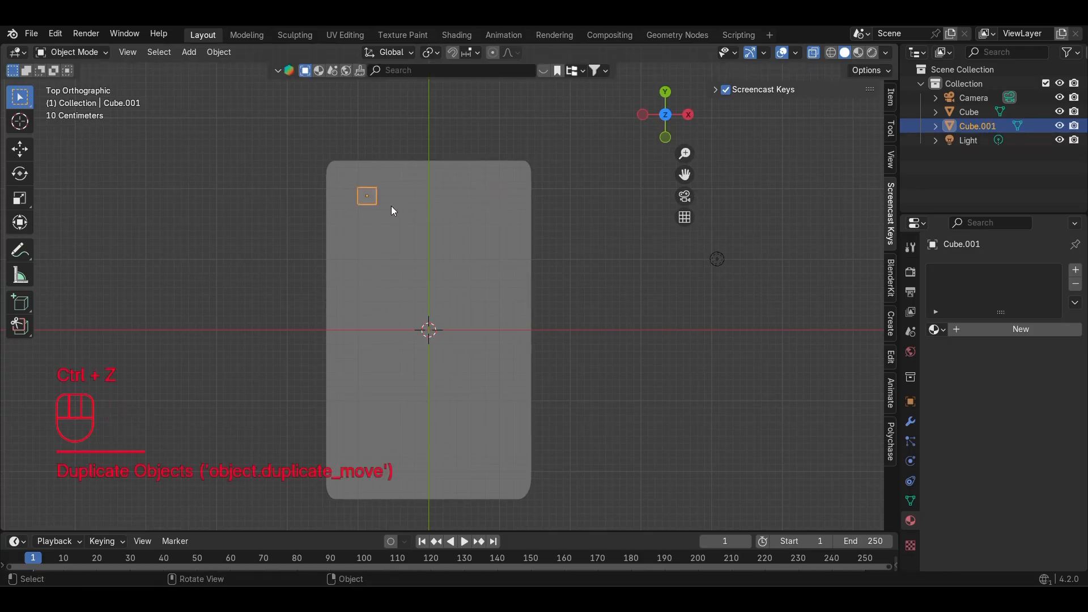
Duplicate the leg about 1.7 m along the X axis, and deselect the copy.
key("shift+d")
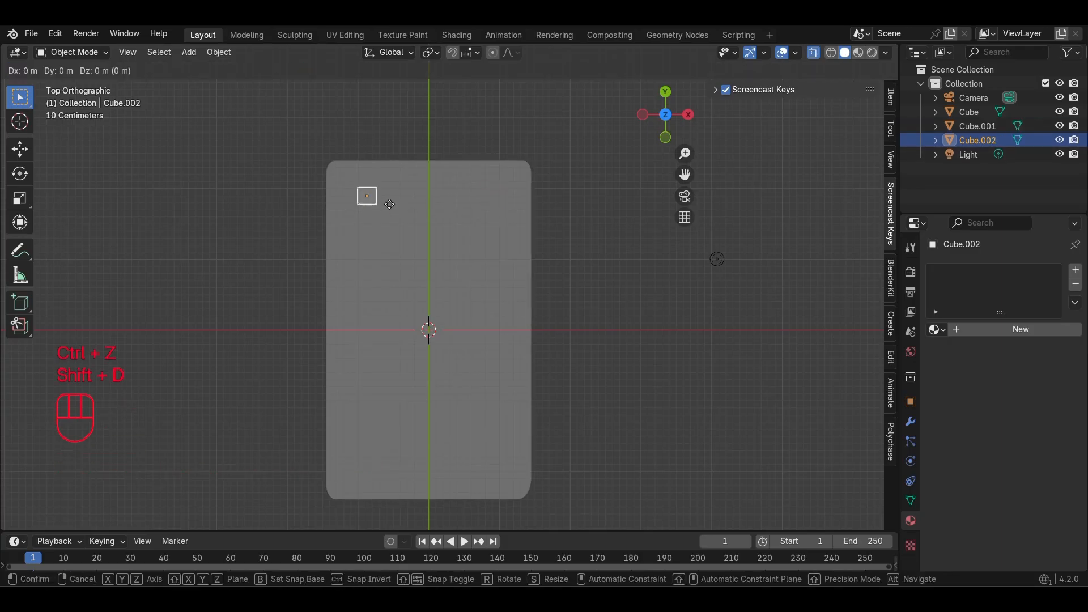
key("x")
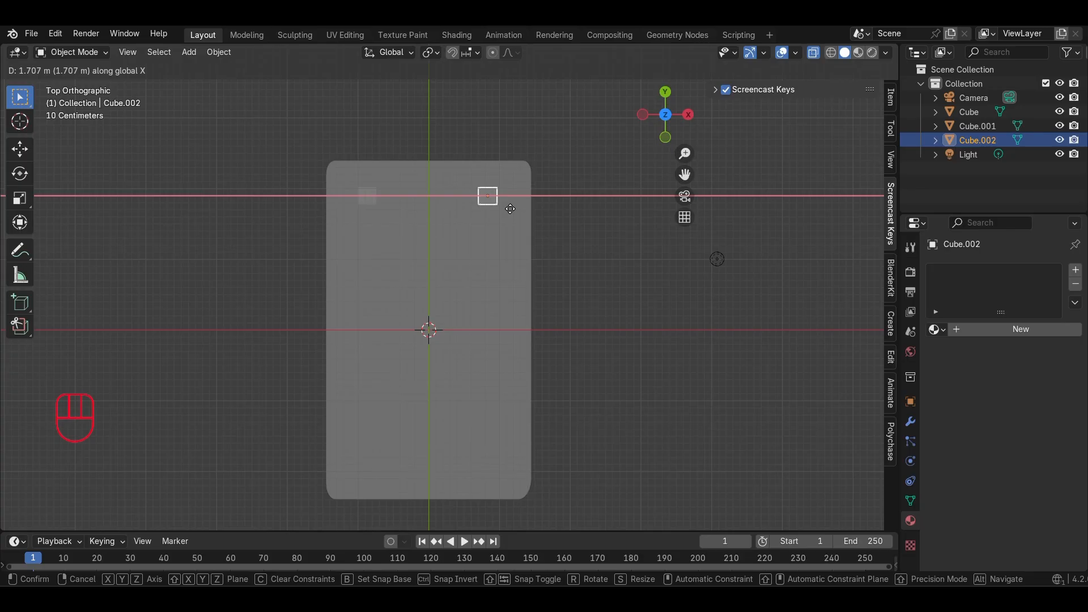
left_click(511, 210)
middle_click_drag(416, 308, 593, 379)
left_click(652, 417)
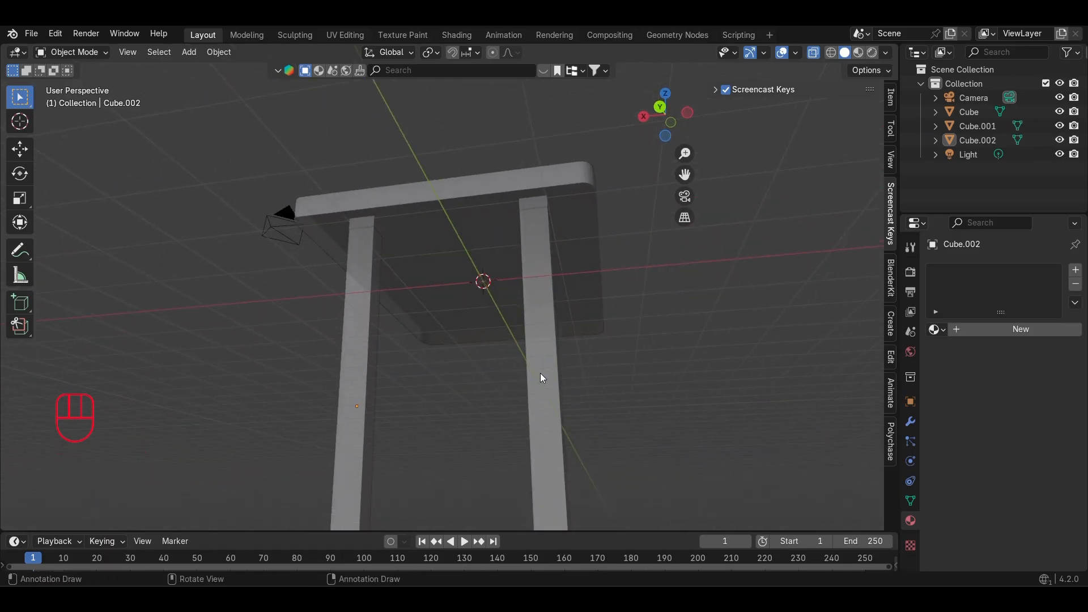
Select the two legs one at a time, alternating between the original and its copy.
middle_click_drag(365, 342, 290, 426)
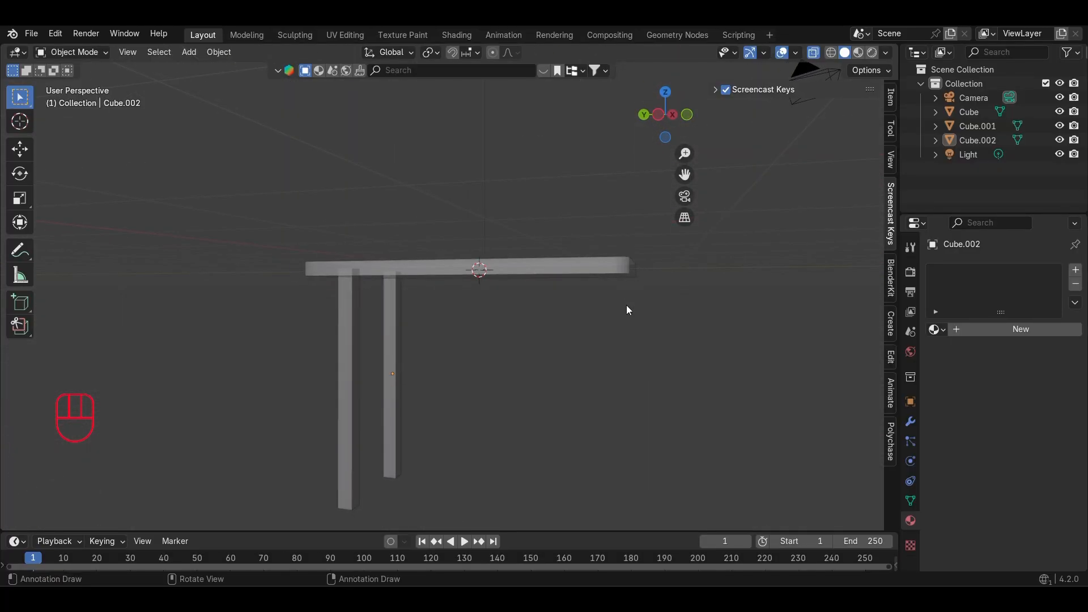
left_click(345, 386)
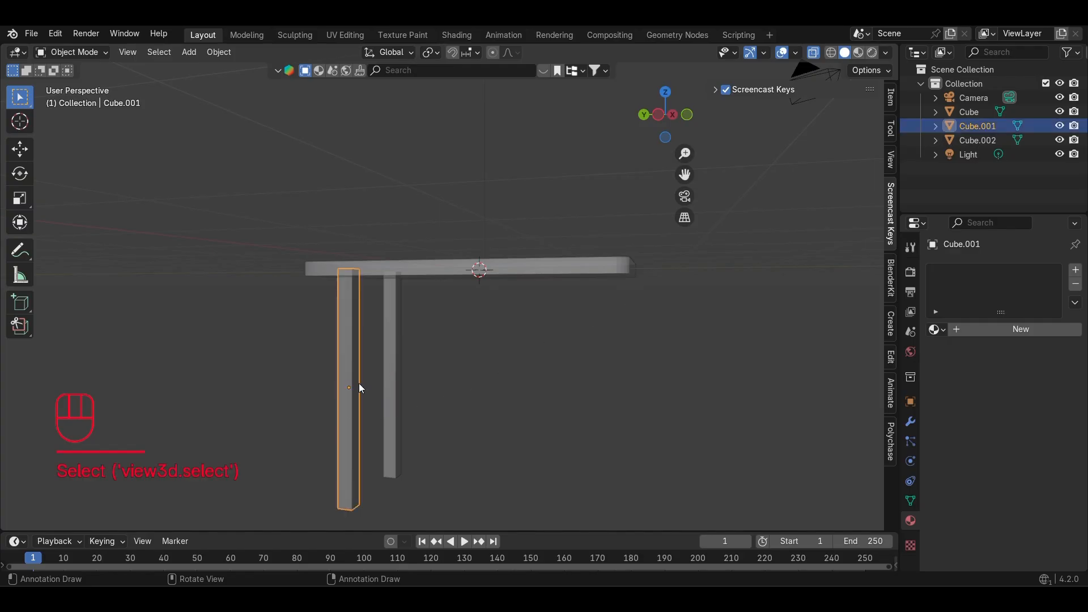
left_click(393, 360)
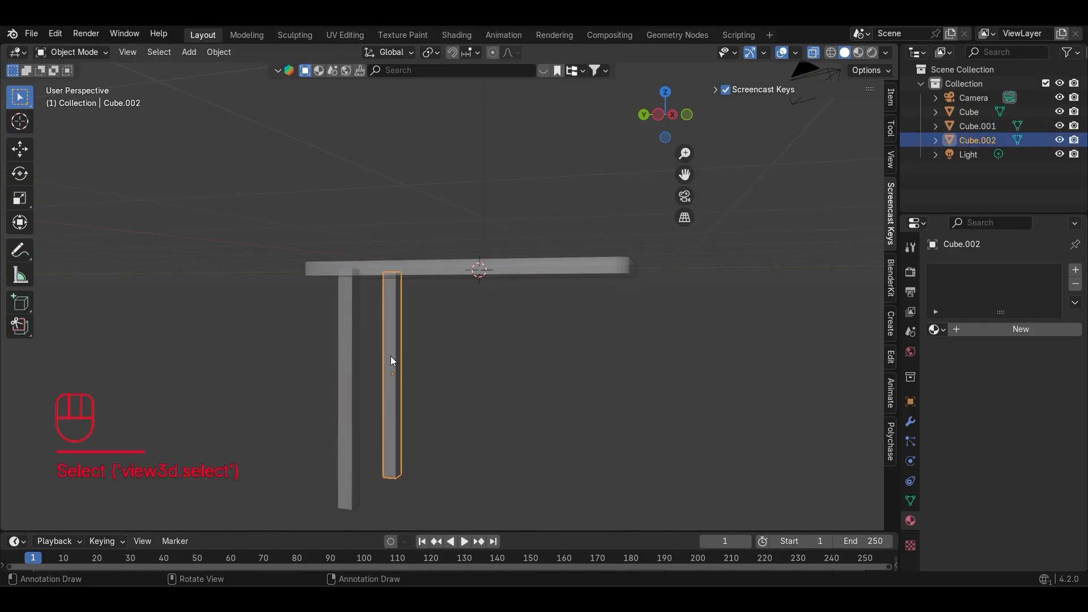
left_click(347, 370)
left_click(388, 357)
left_click(333, 377)
left_click(349, 374)
left_click(389, 361)
left_click(348, 372)
left_click(395, 368)
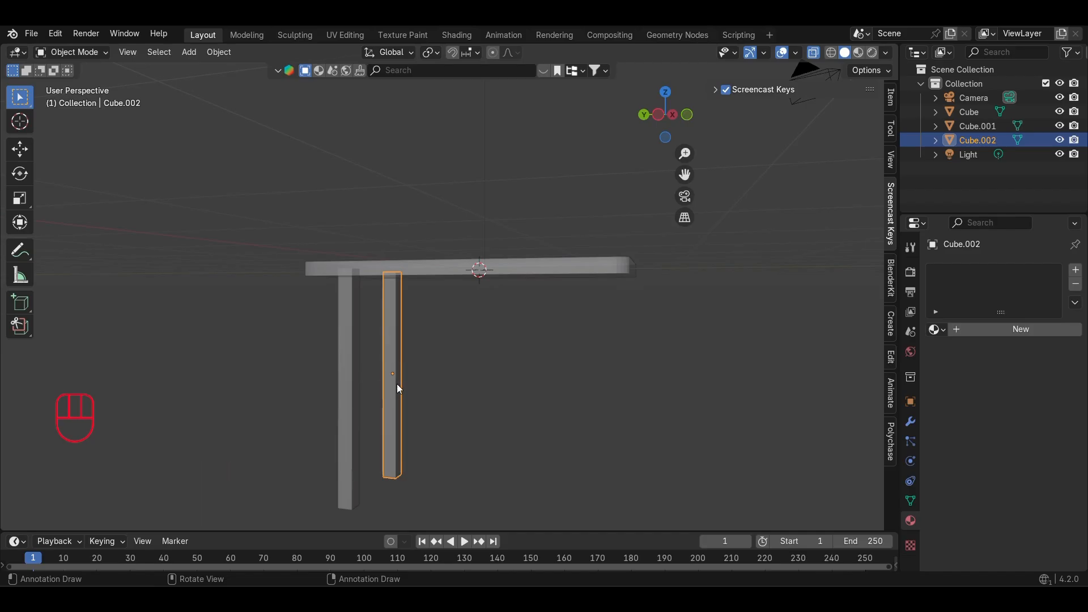
Add the original leg to the selected copy, and clear the selection of both legs.
key("shift")
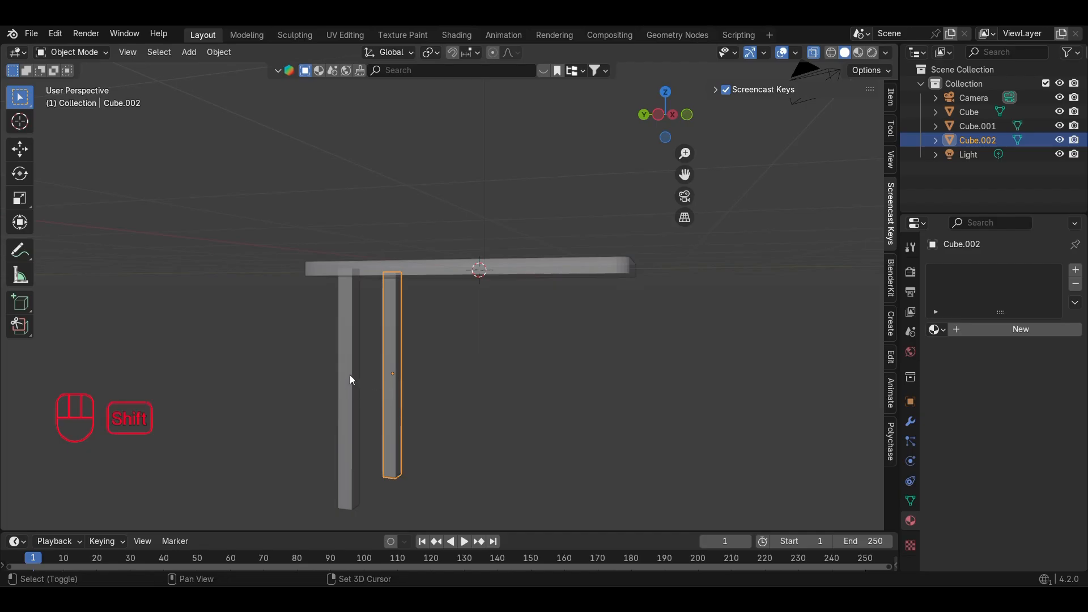
left_click(352, 380, "shift")
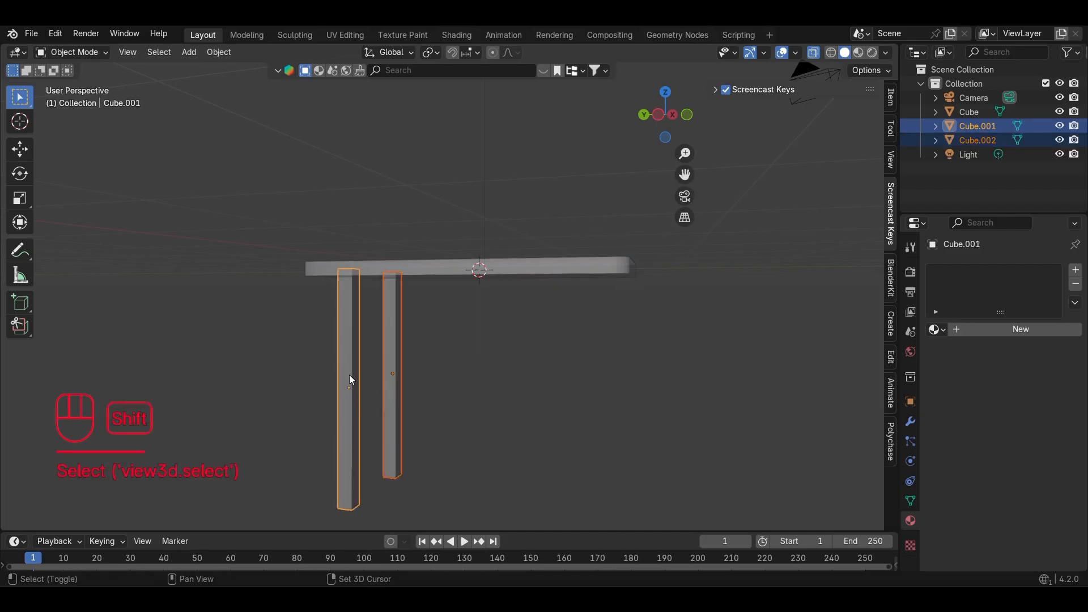
middle_click_drag(342, 387, 526, 410)
left_click(326, 445)
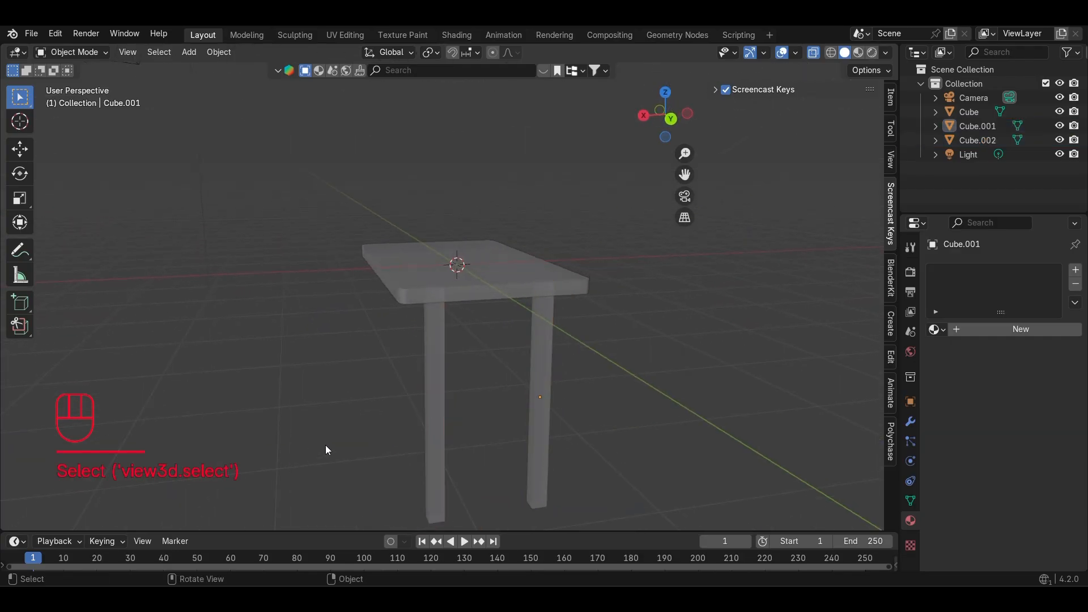
Select both legs together and, in top view, duplicate them about -3.8 m along the Y axis to the slab's other end.
left_click(437, 400, "shift")
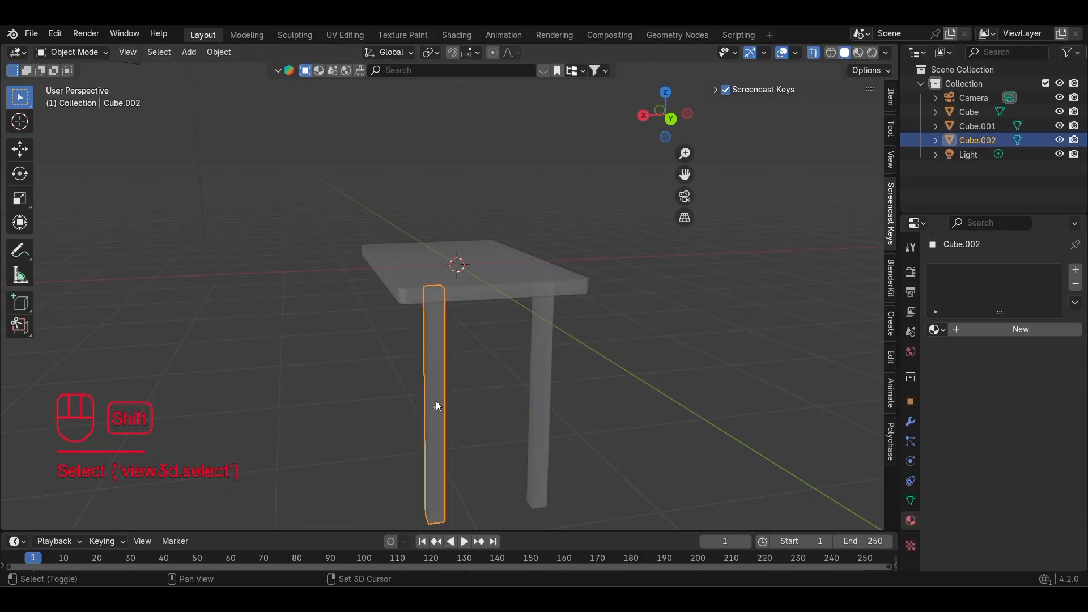
left_click(547, 400, "shift")
middle_click_drag(530, 396, 505, 441)
middle_click_drag(428, 436, 353, 500)
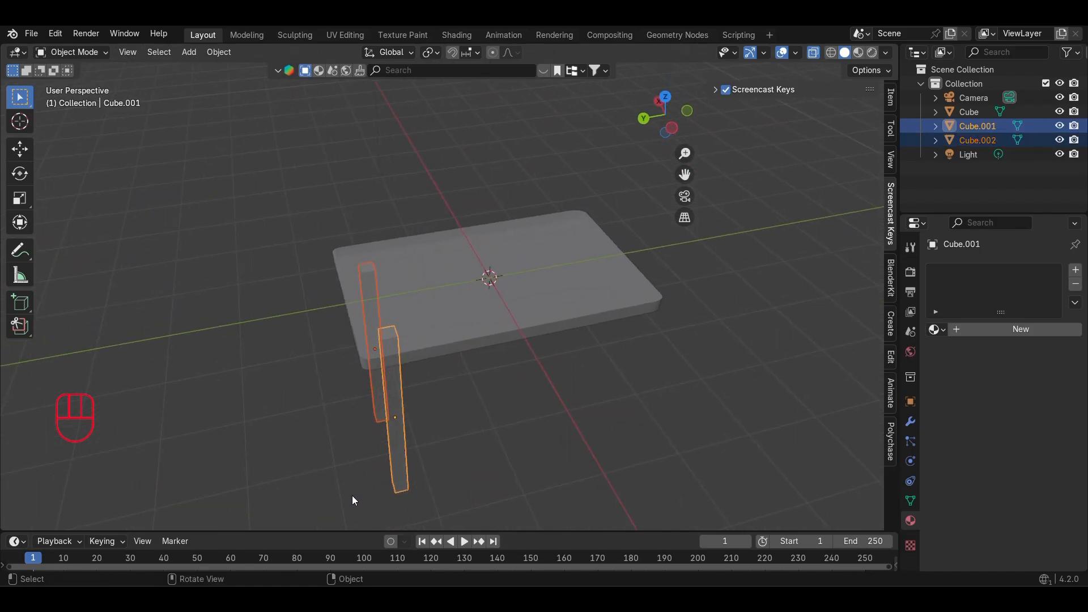
key("KP_7")
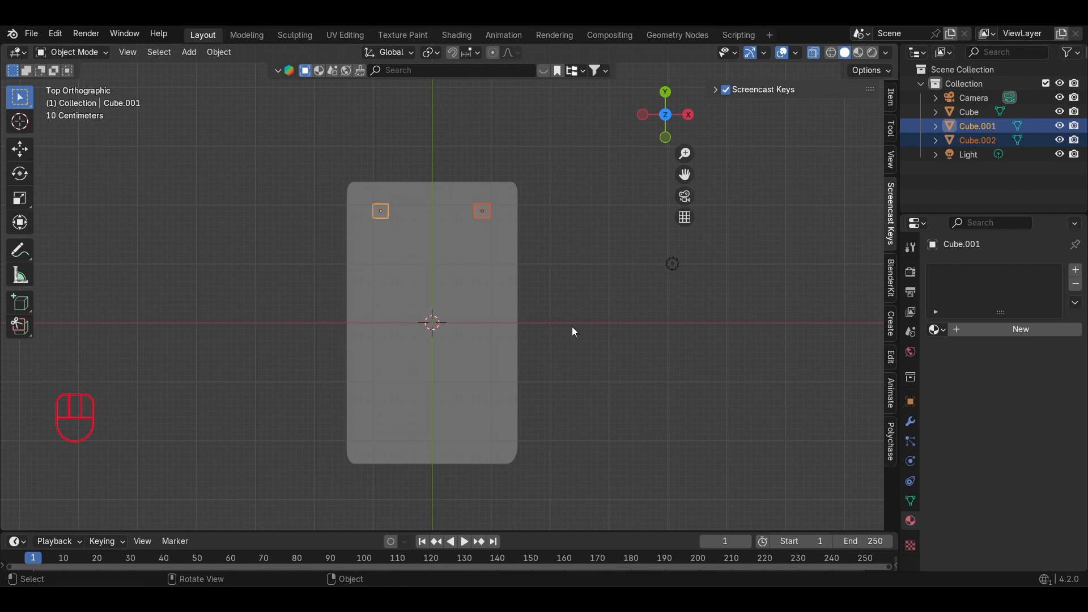
key("shift")
key("shift+d")
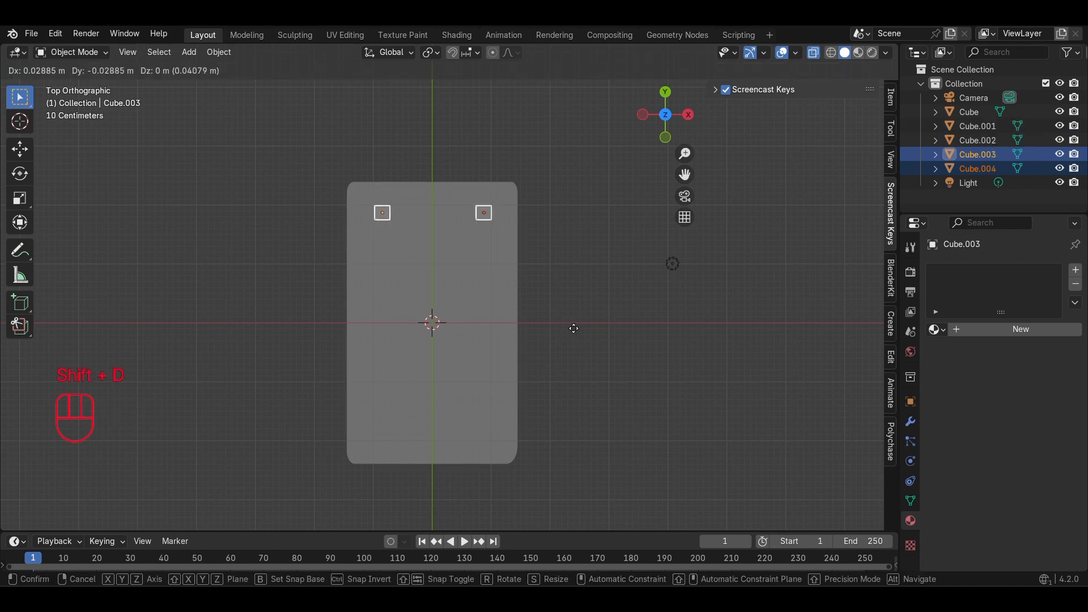
key("y")
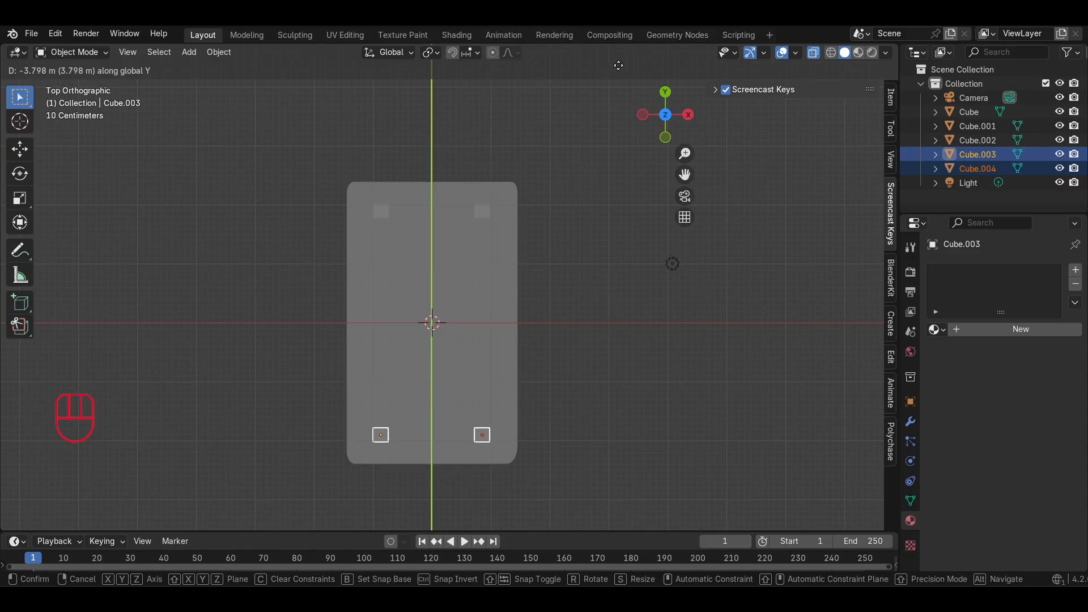
left_click(618, 66)
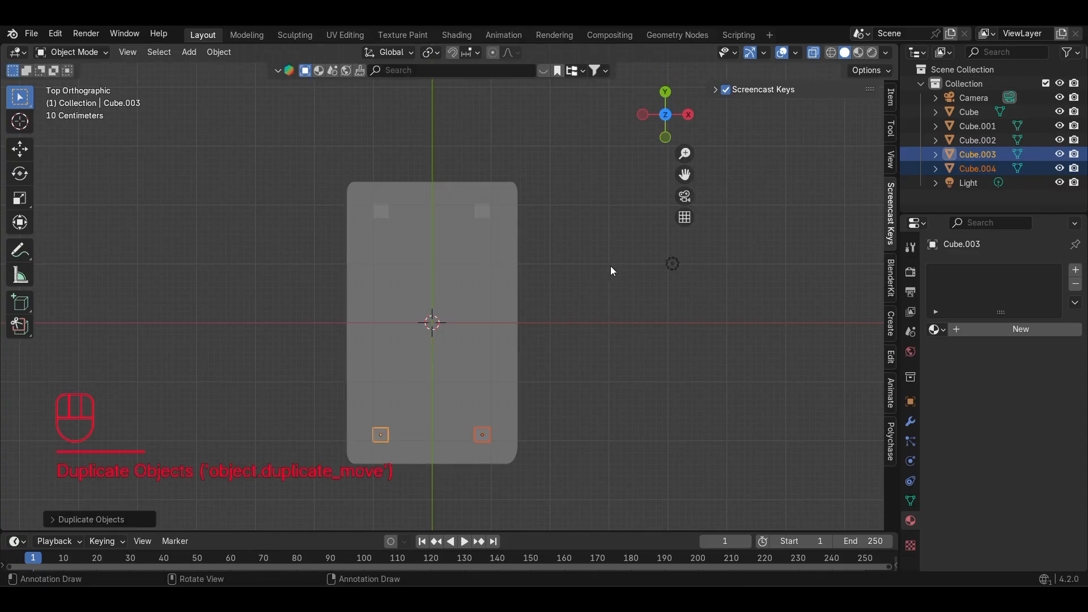
Deselect the duplicated legs, turn off X-ray display, and inspect the four-legged table from several angles.
middle_click_drag(461, 396, 668, 385)
left_click(444, 416)
middle_click_drag(445, 416, 519, 300)
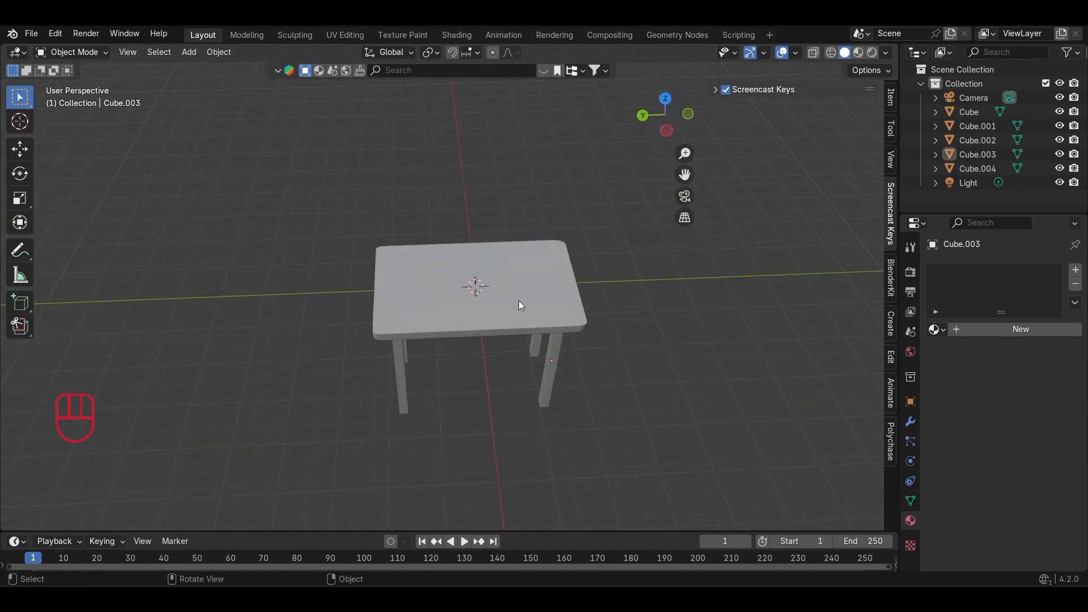
scroll(543, 370, "up", 4)
middle_click_drag(544, 374, 463, 322)
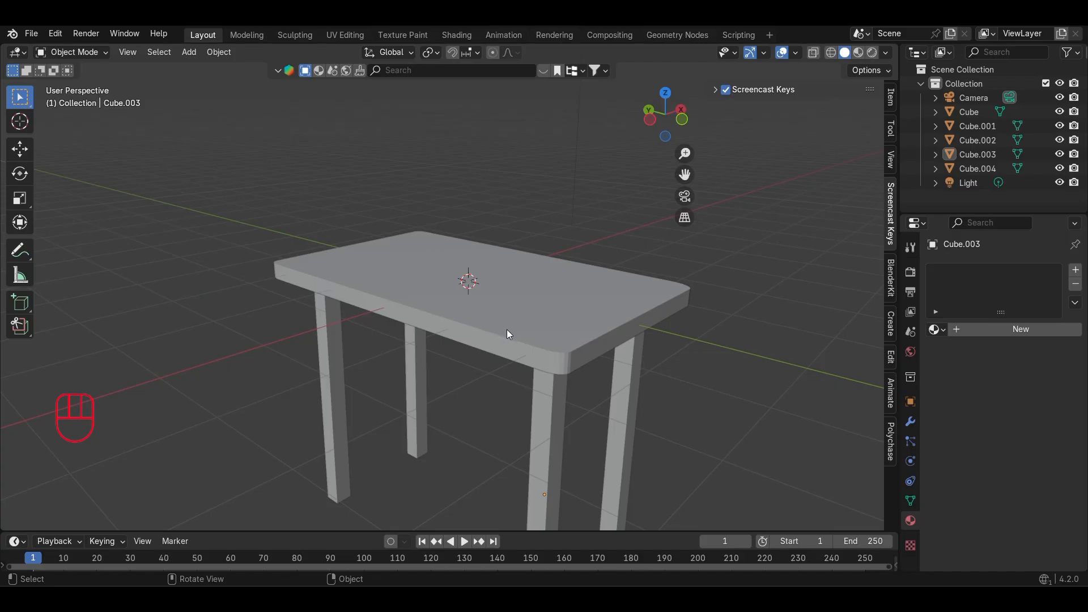
mouse_move(516, 336)
middle_mouse_down()
mouse_move(530, 332)
mouse_move(457, 369)
mouse_move(531, 350)
middle_mouse_up()
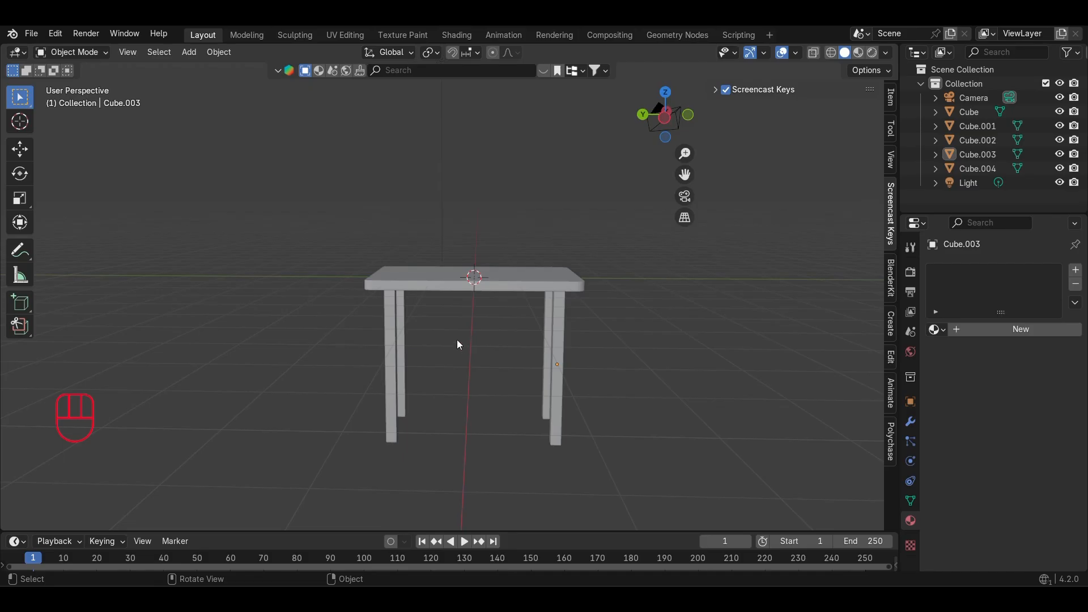